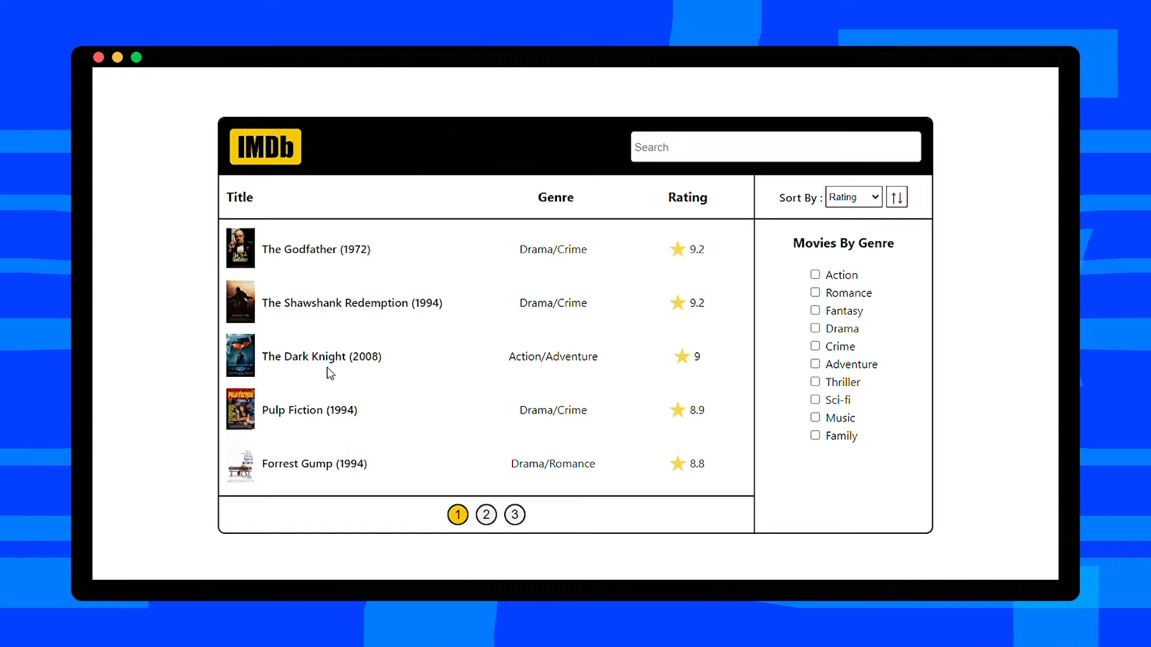
Page through the movie list to pages 2 and 3, then back to page 1
left_click(486, 516)
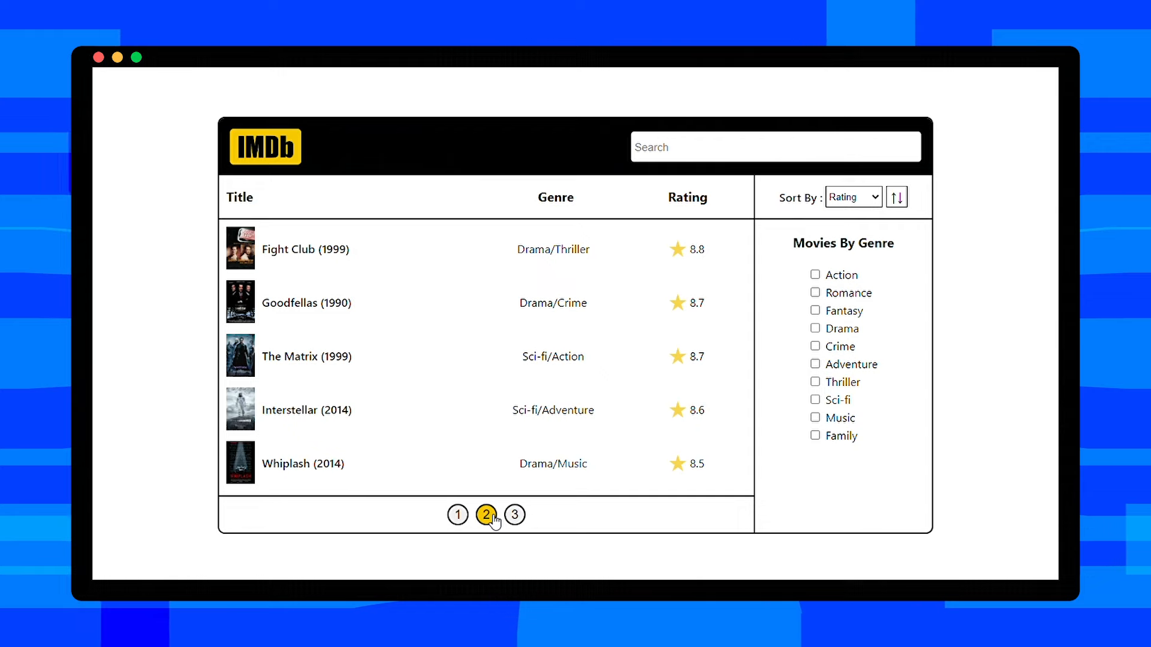
left_click(524, 522)
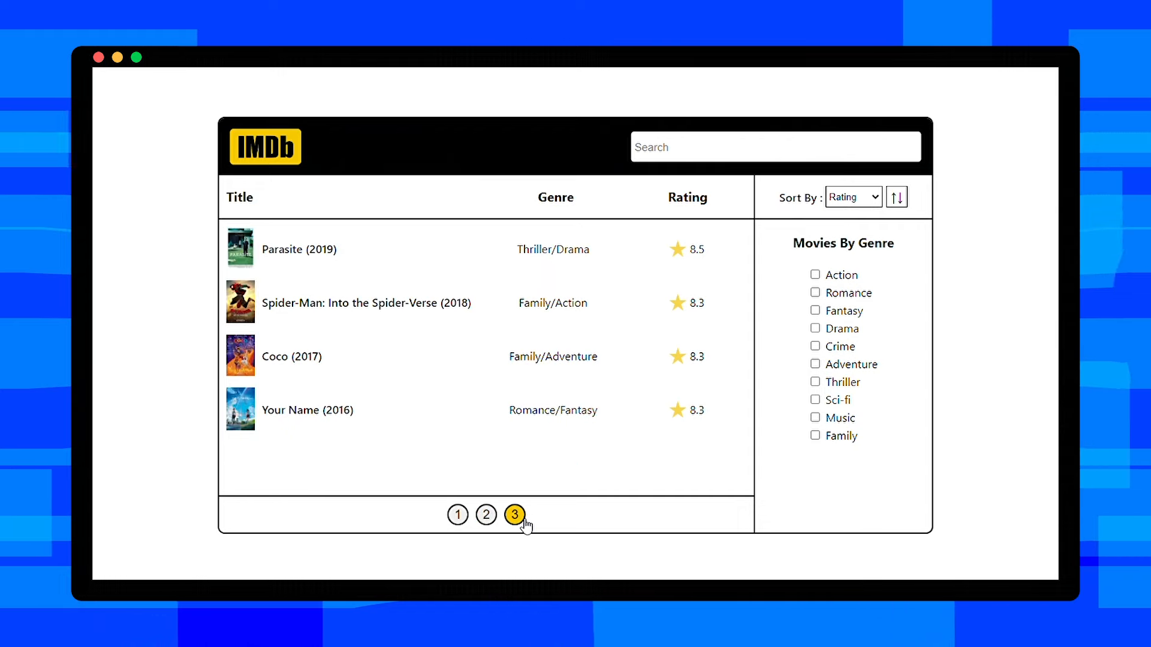
left_click(458, 514)
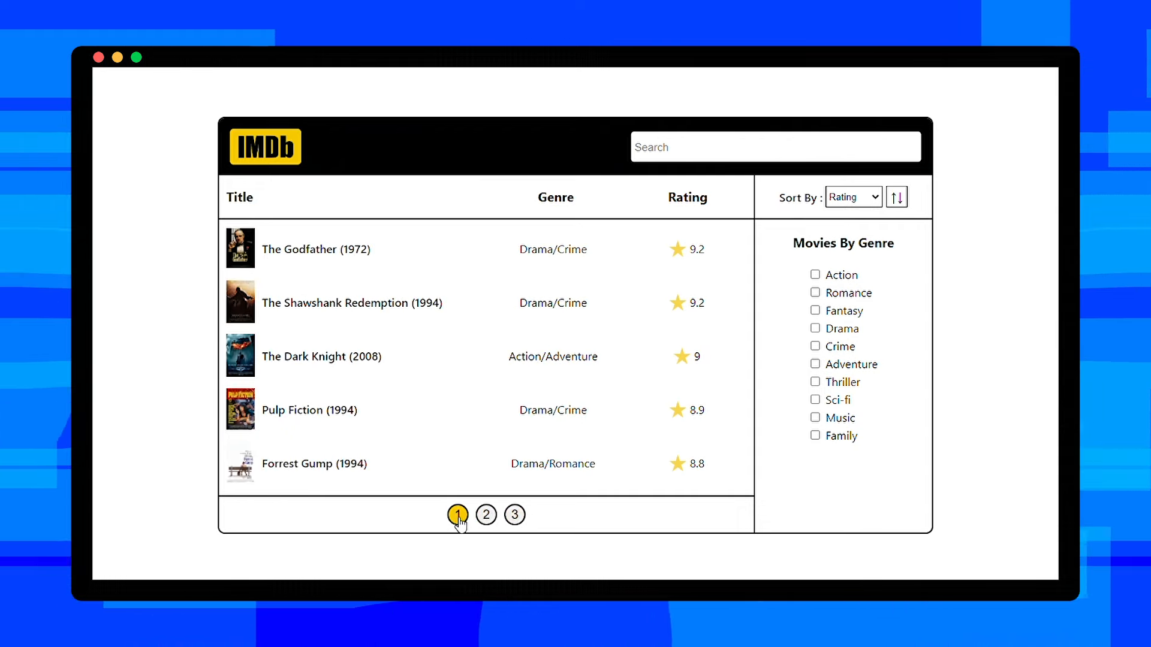
Filter by Action, Romance and Drama, page through Drama results, then clear the genre filters
left_click(816, 277)
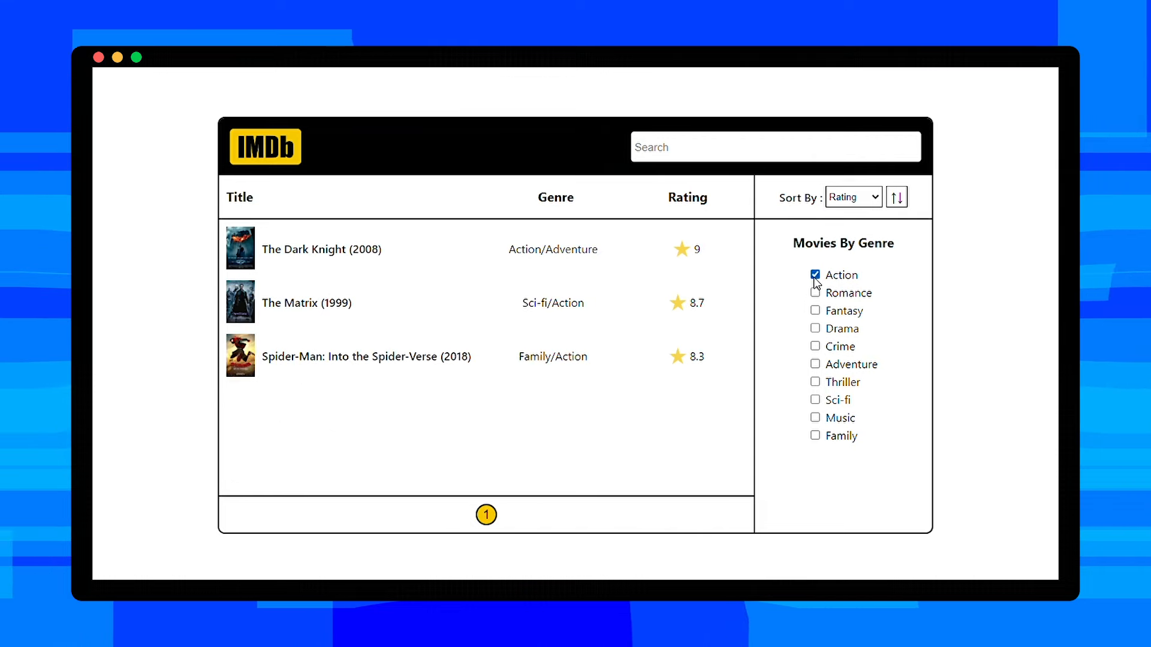
left_click(815, 294)
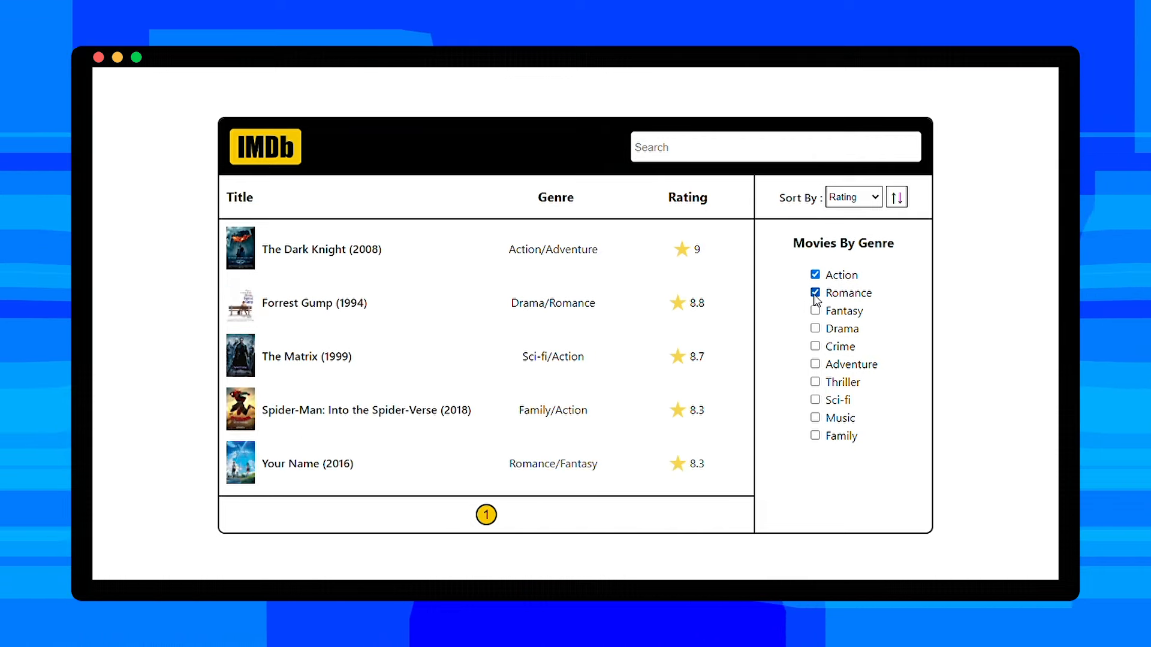
left_click(815, 330)
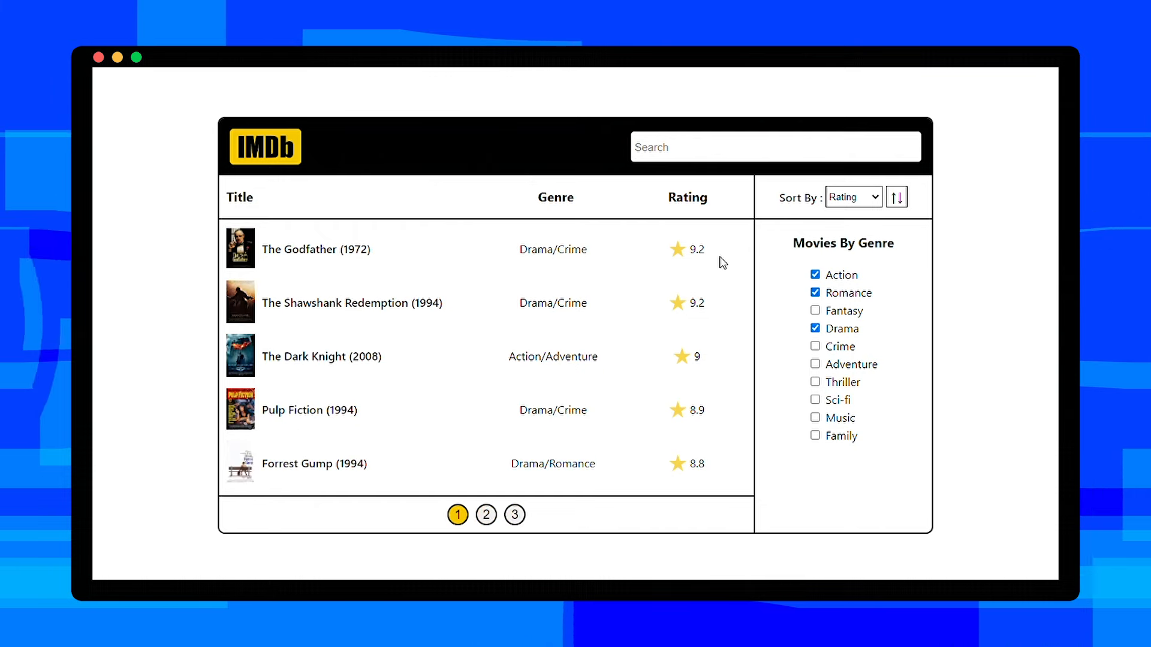
left_click(815, 276)
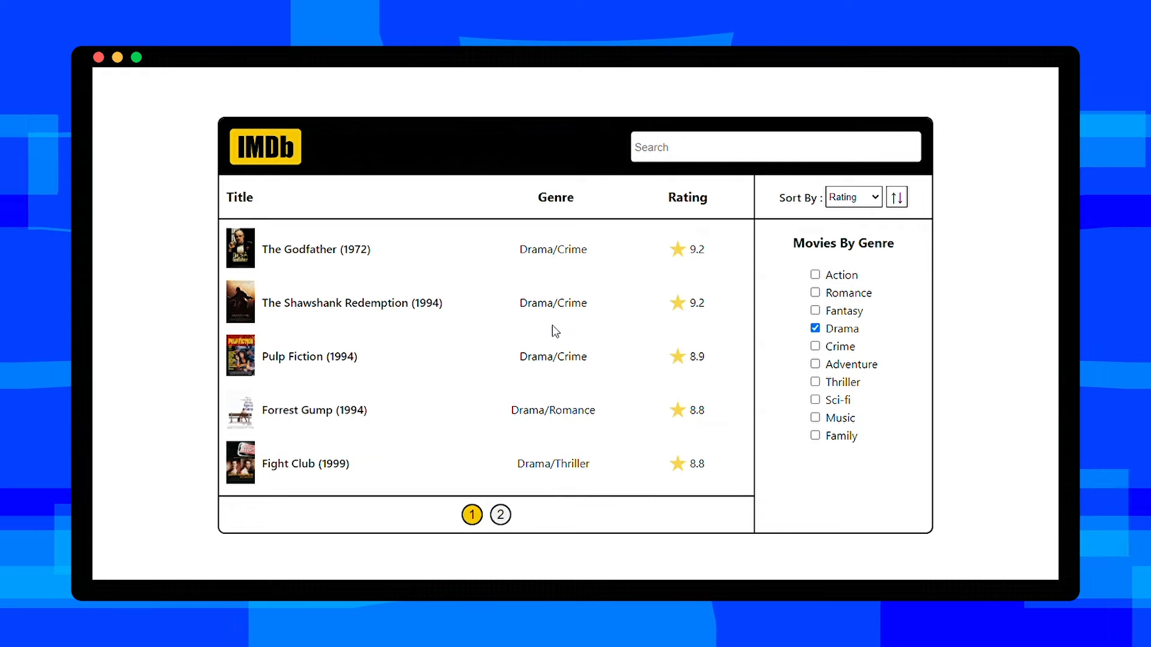
left_click(503, 515)
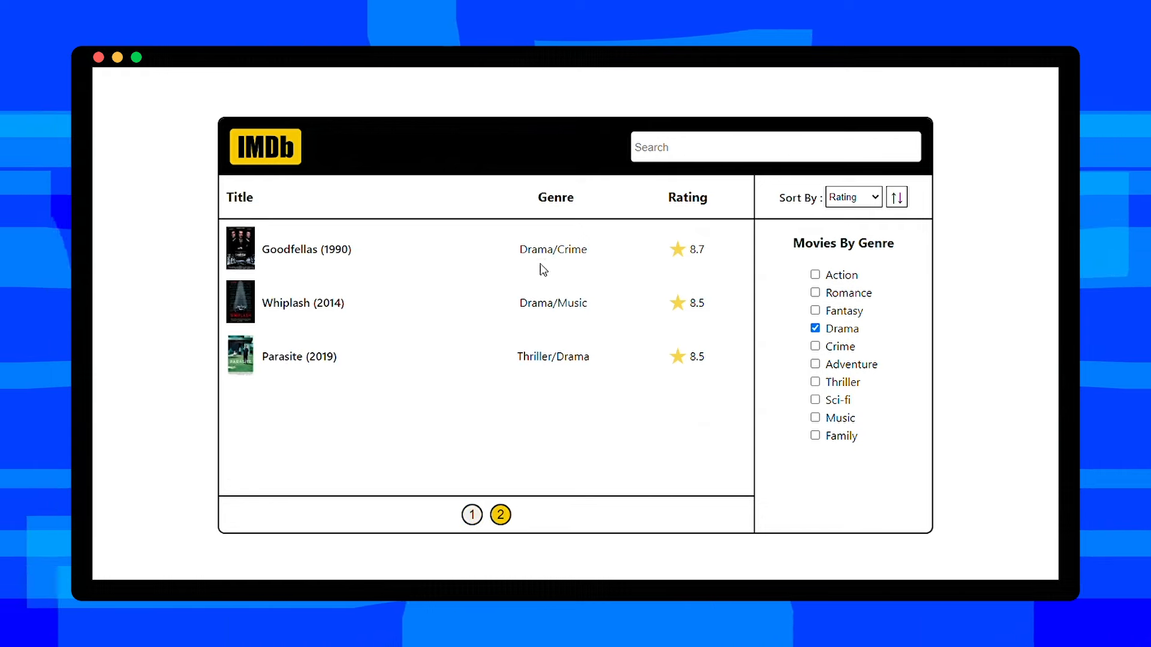
left_click(471, 515)
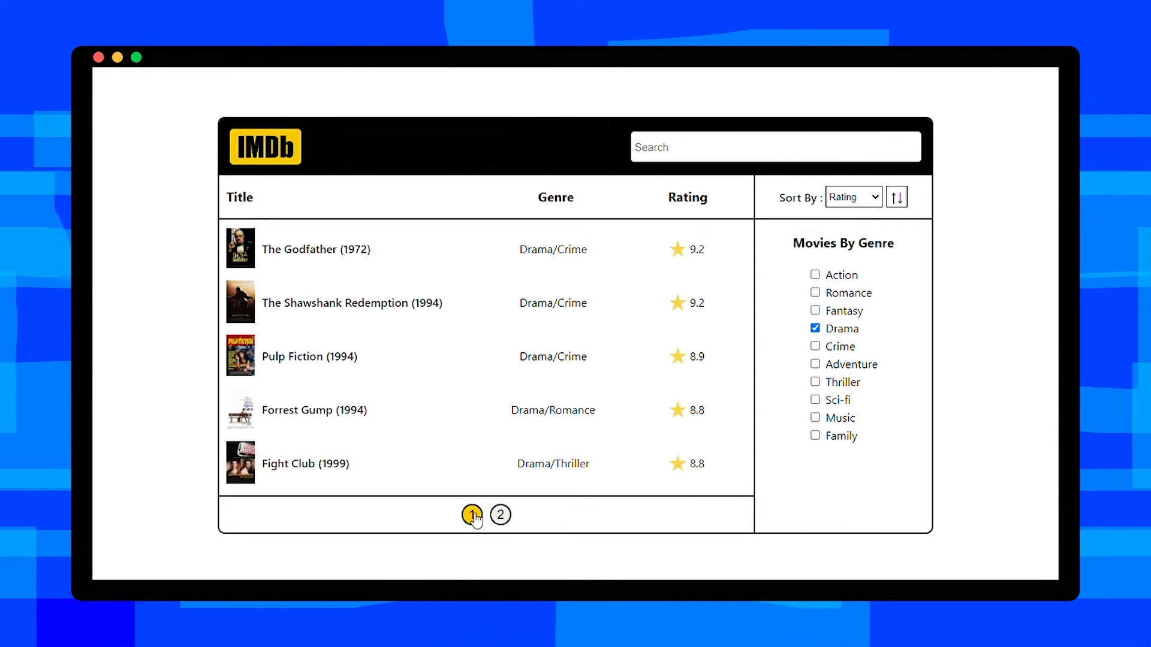
left_click(816, 329)
Sort the movies by Year then by Rating, toggling ascending and descending order
left_click(845, 198)
left_click(850, 226)
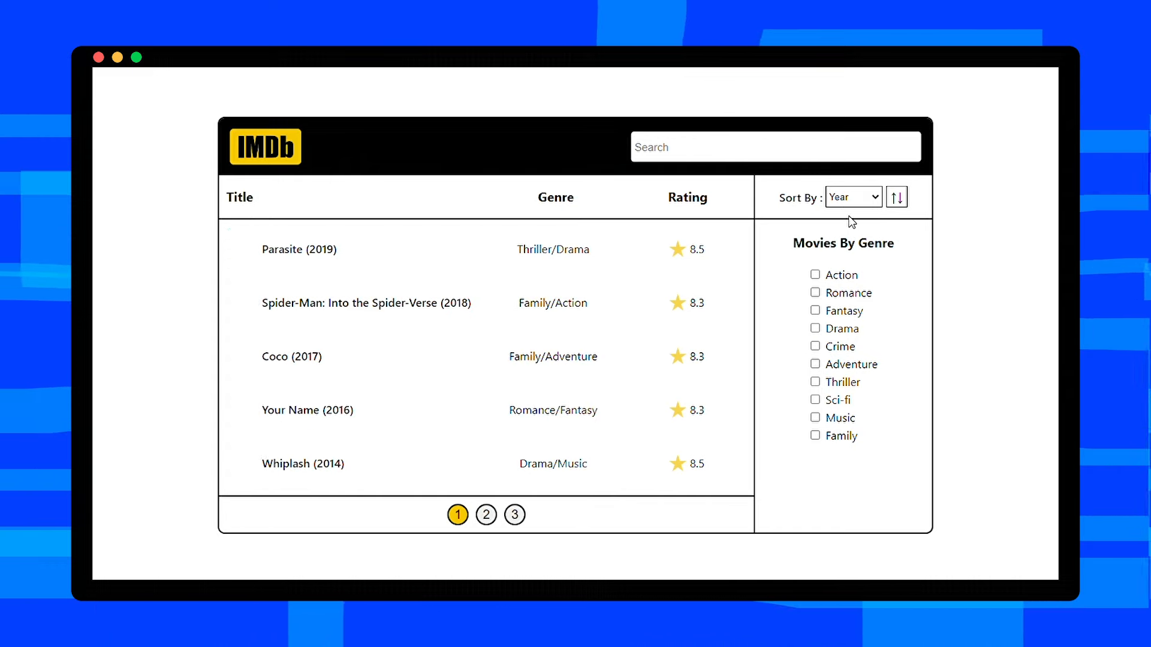
left_click(902, 204)
left_click(902, 204)
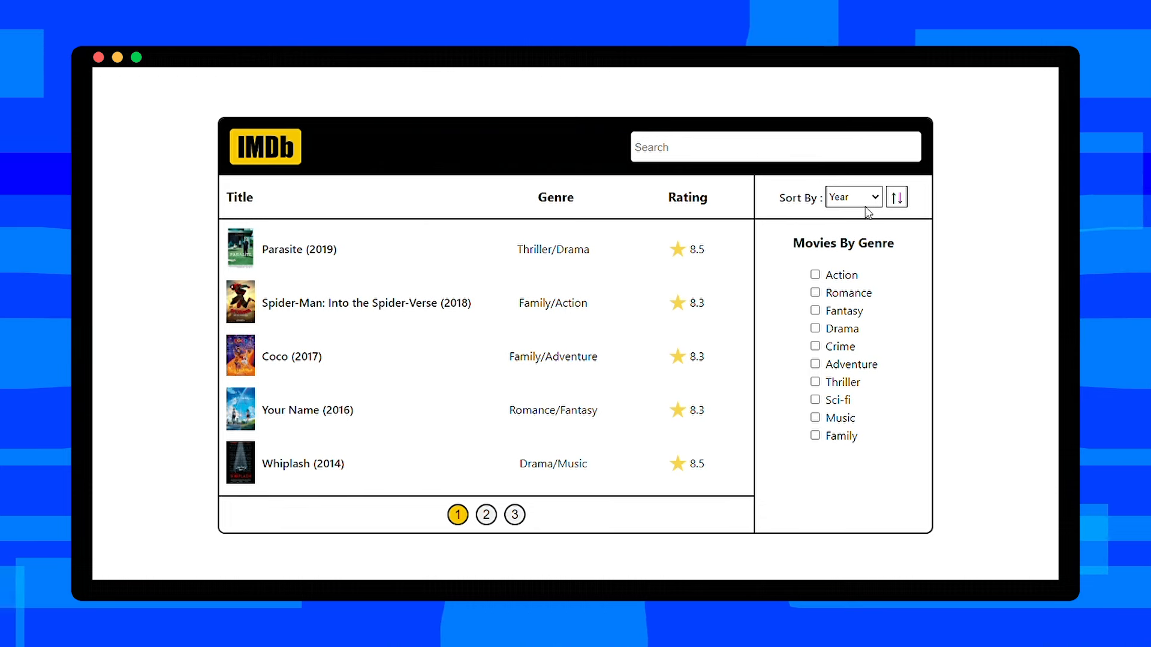
left_click(863, 198)
left_click(862, 232)
left_click(902, 203)
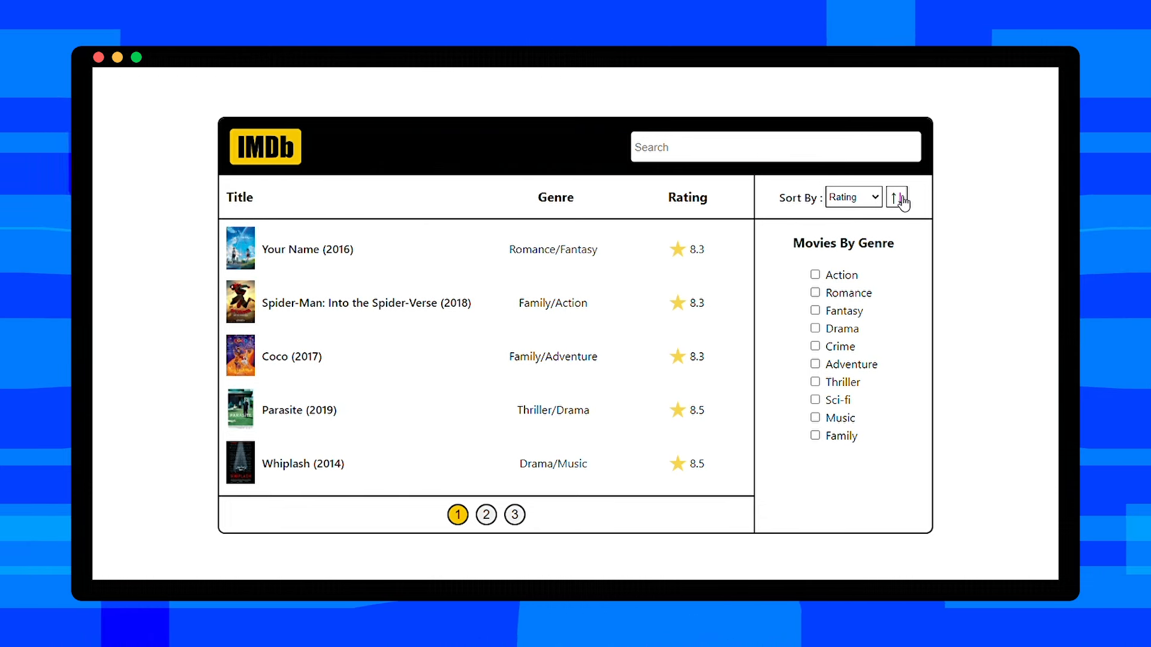
left_click(902, 203)
Search titles live, trimming the query back to results matching 'the'
left_click(753, 147)
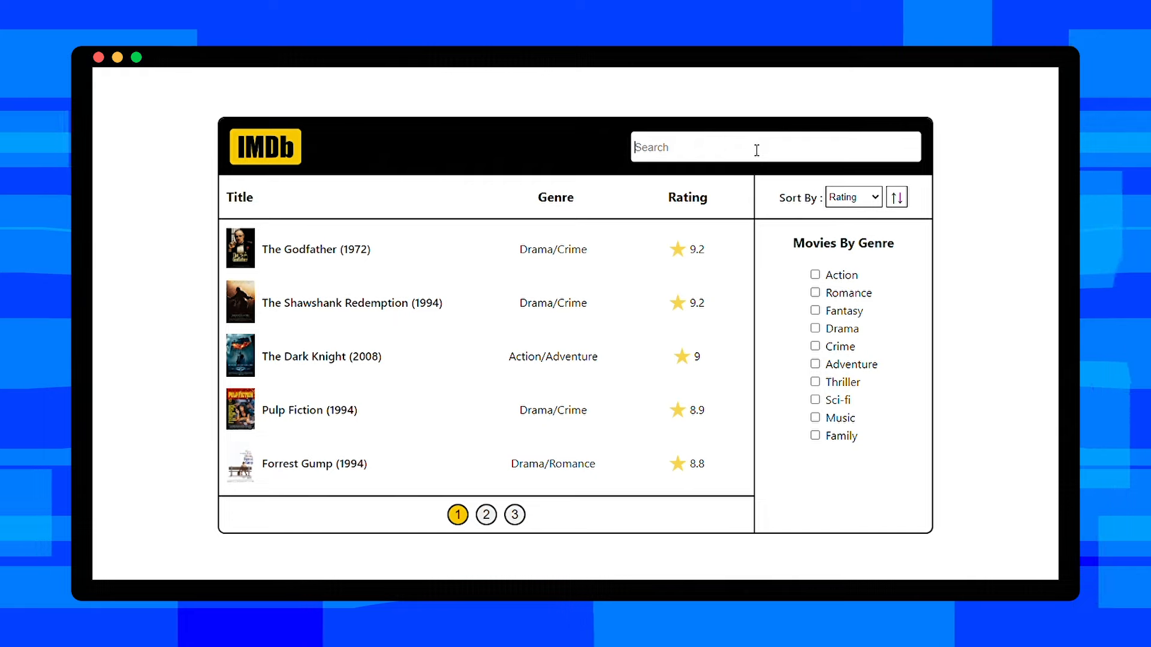
type("the")
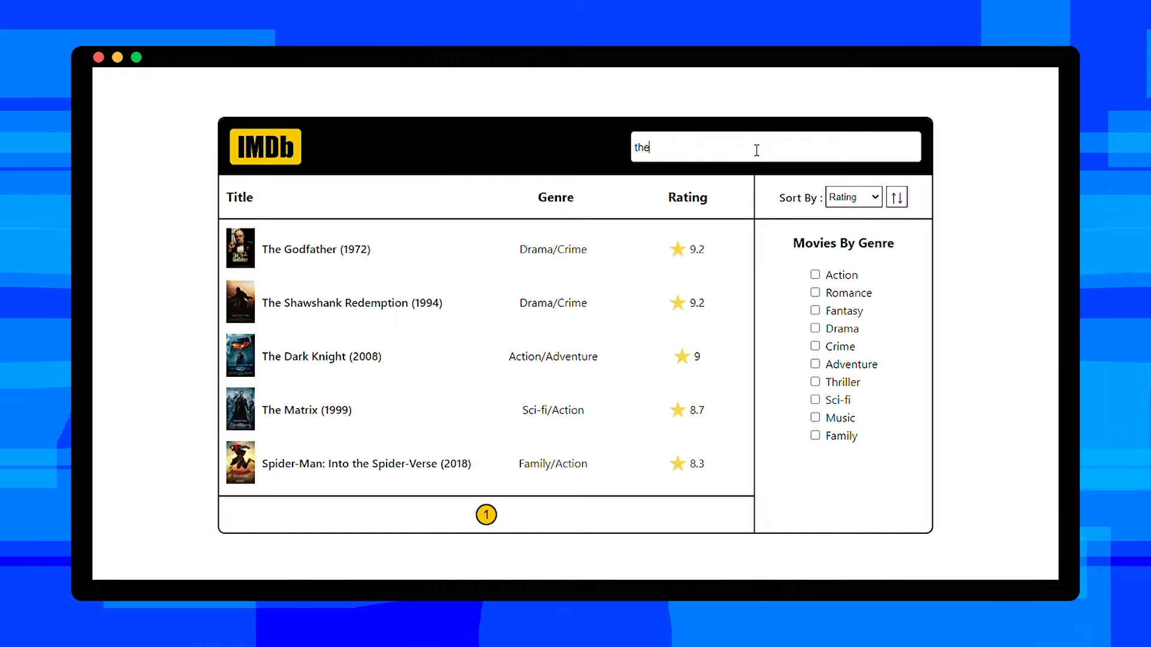
type(" do")
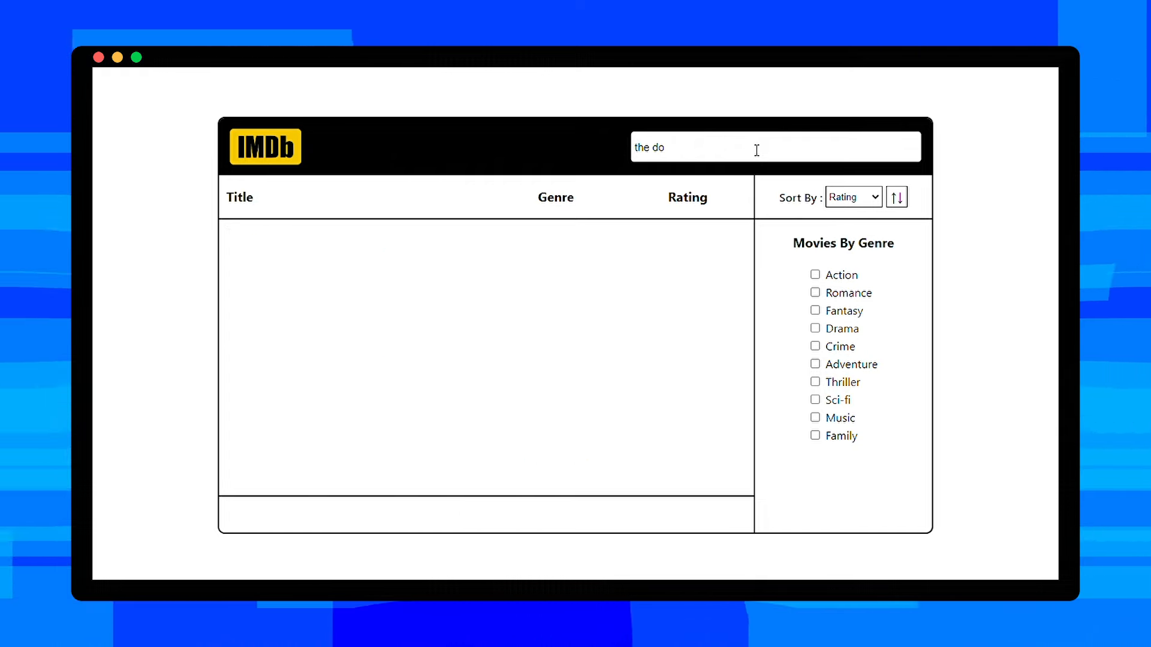
key("BackSpace")
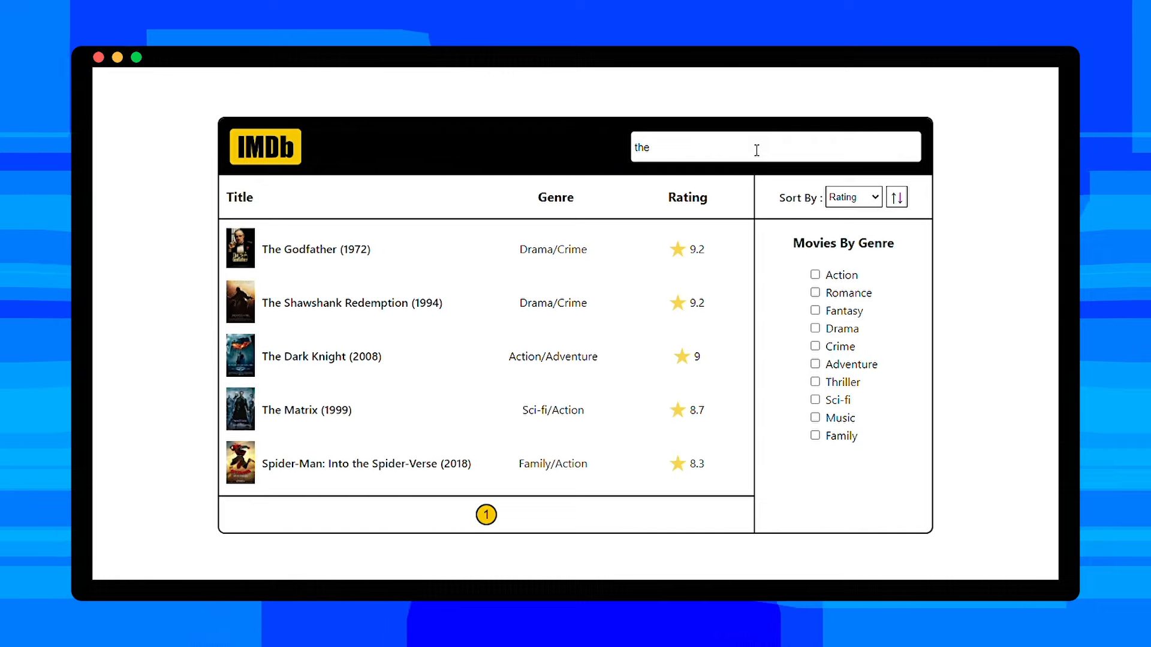
type("g")
key("BackSpace")
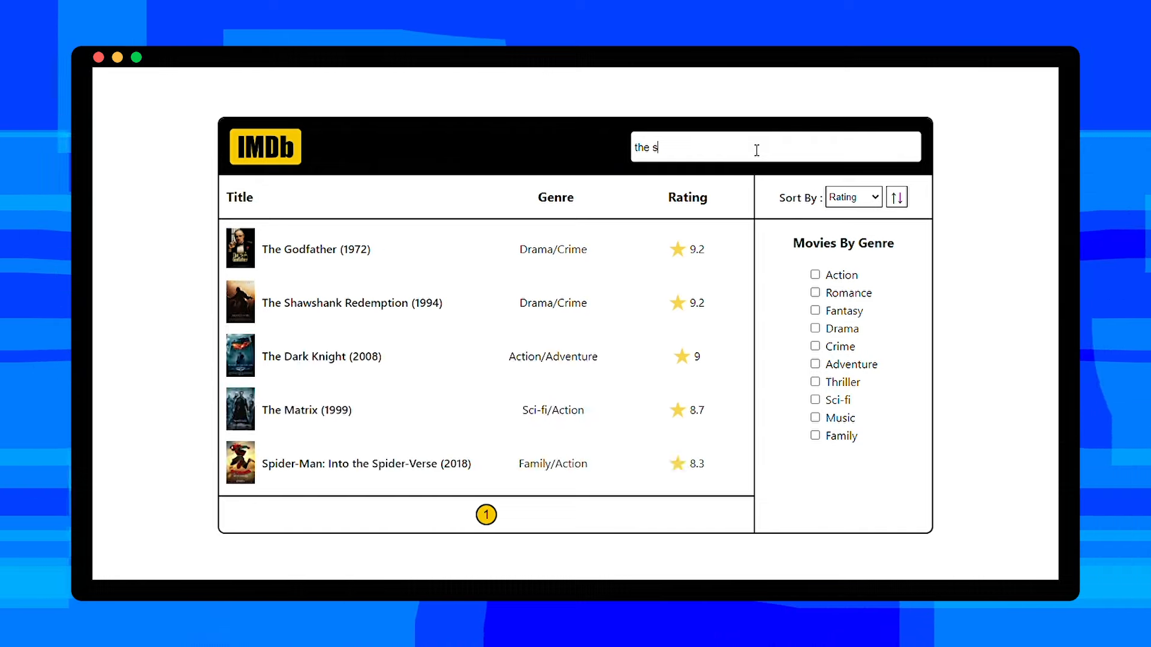
type("s")
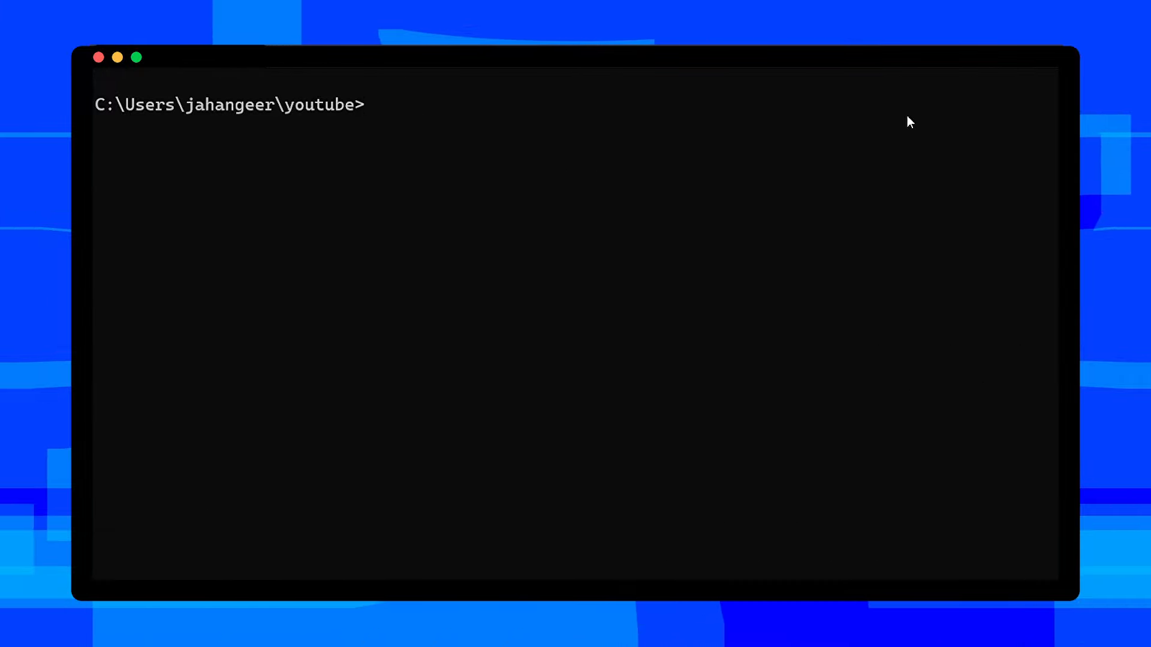
type("mkdir ")
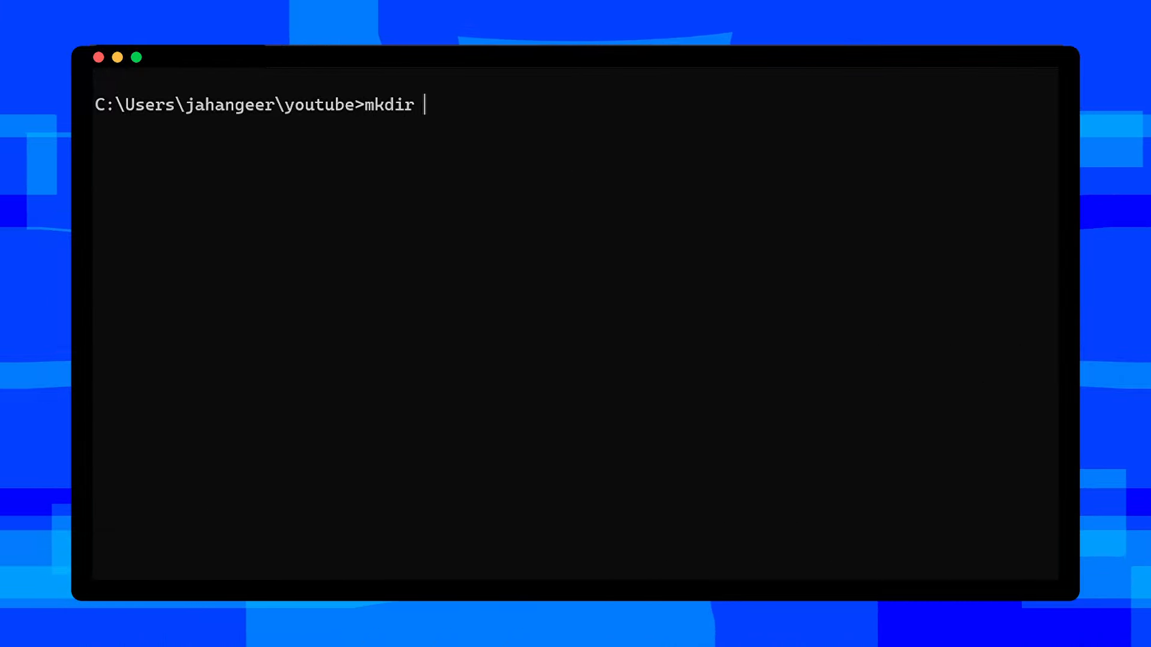
type("imdbClone")
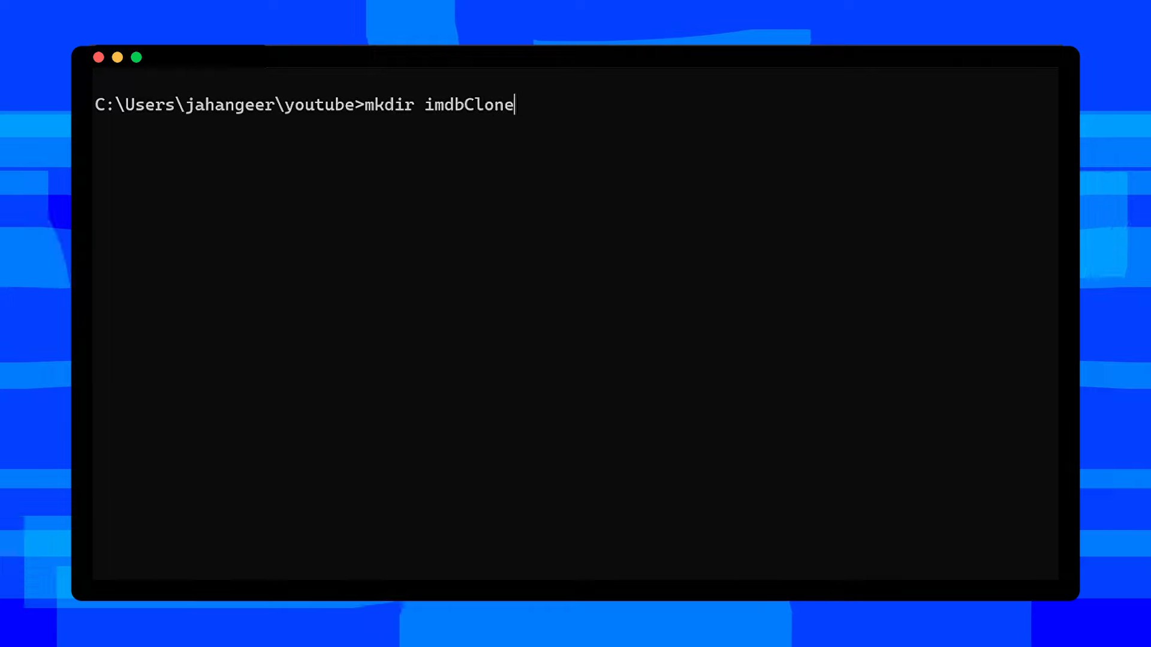
Create the imdbClone folder with a server folder inside and move into it
key("Return")
type("cd imdb")
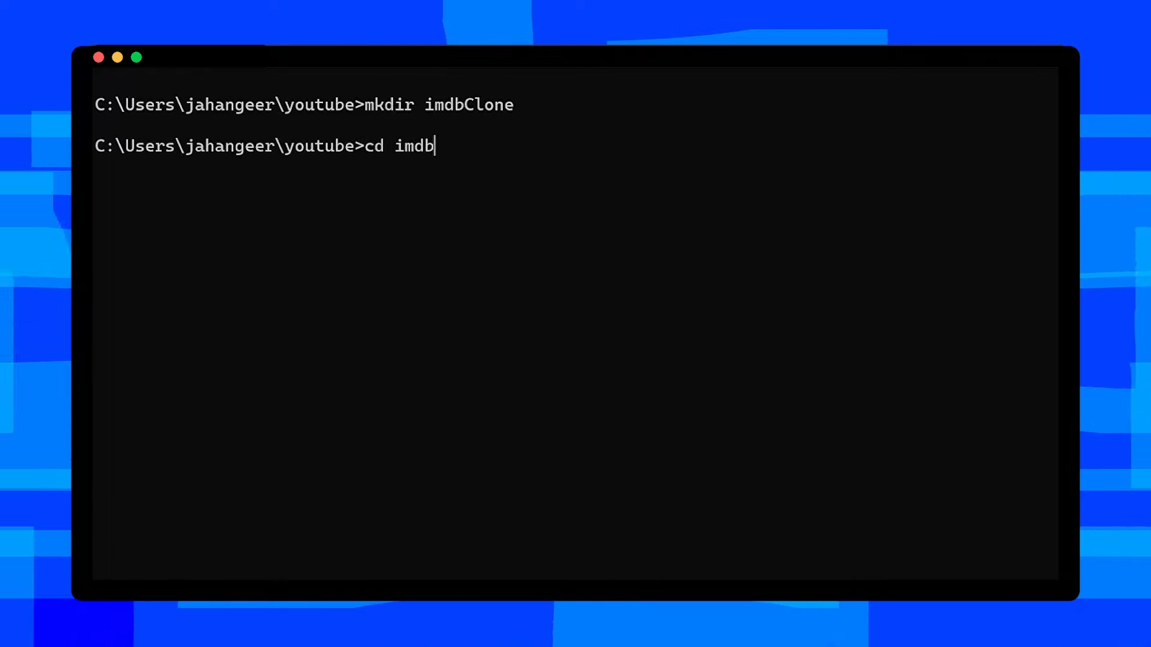
type("cl")
key("BackSpace")
key("BackSpace")
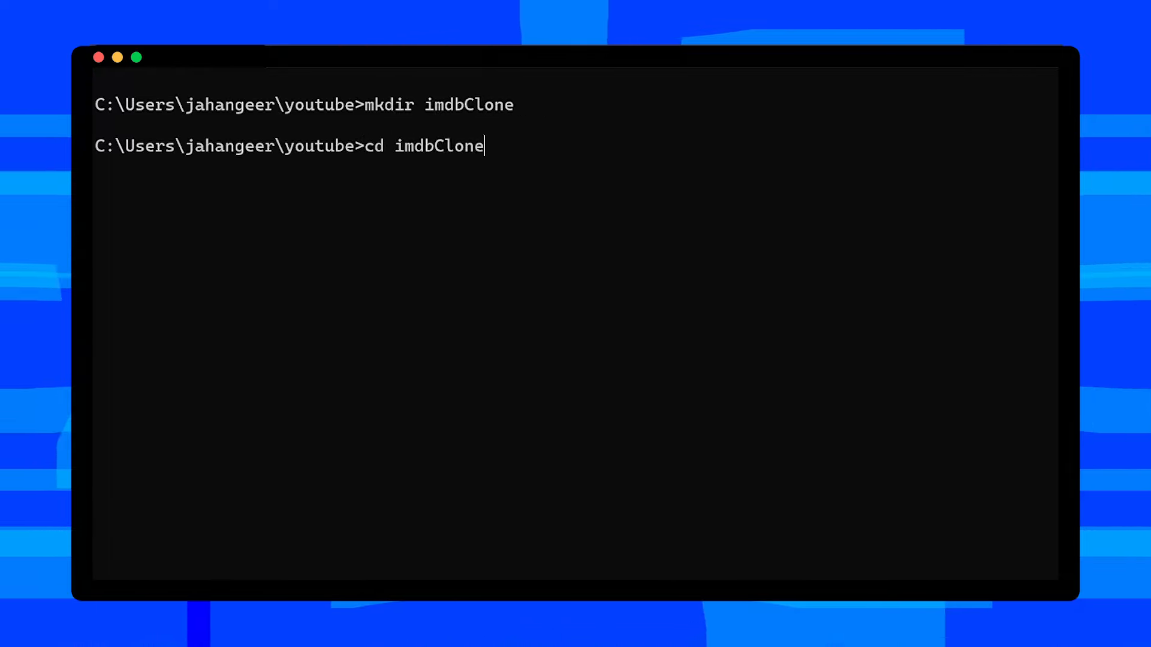
type("mkdir ")
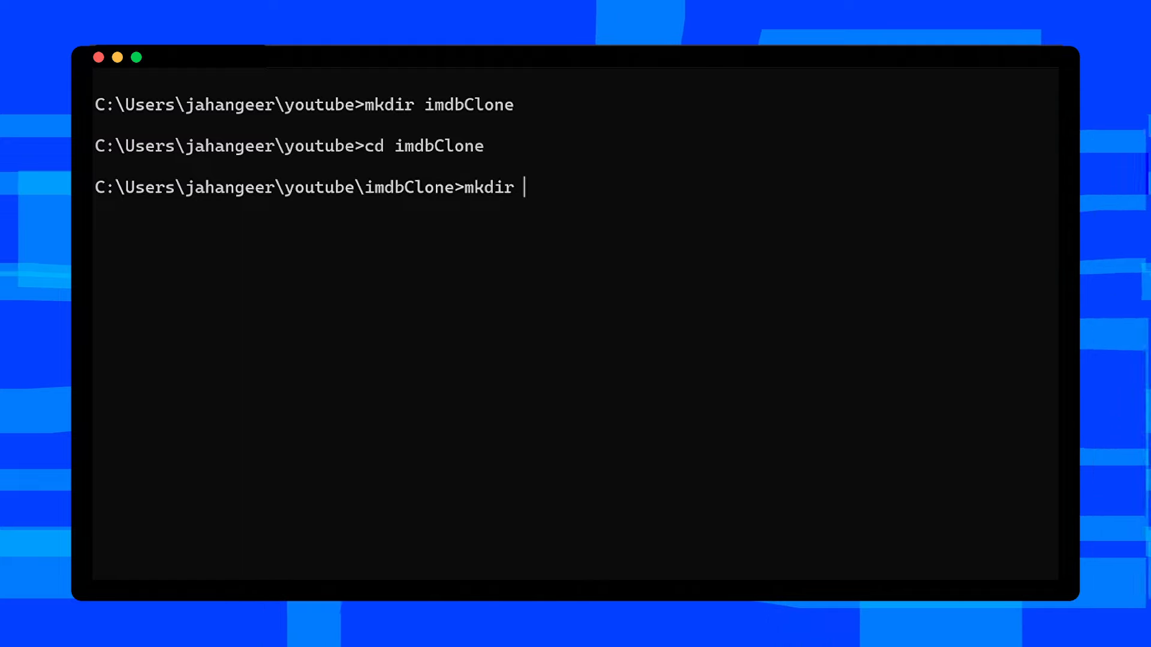
type("server")
key("Return")
type("cd s")
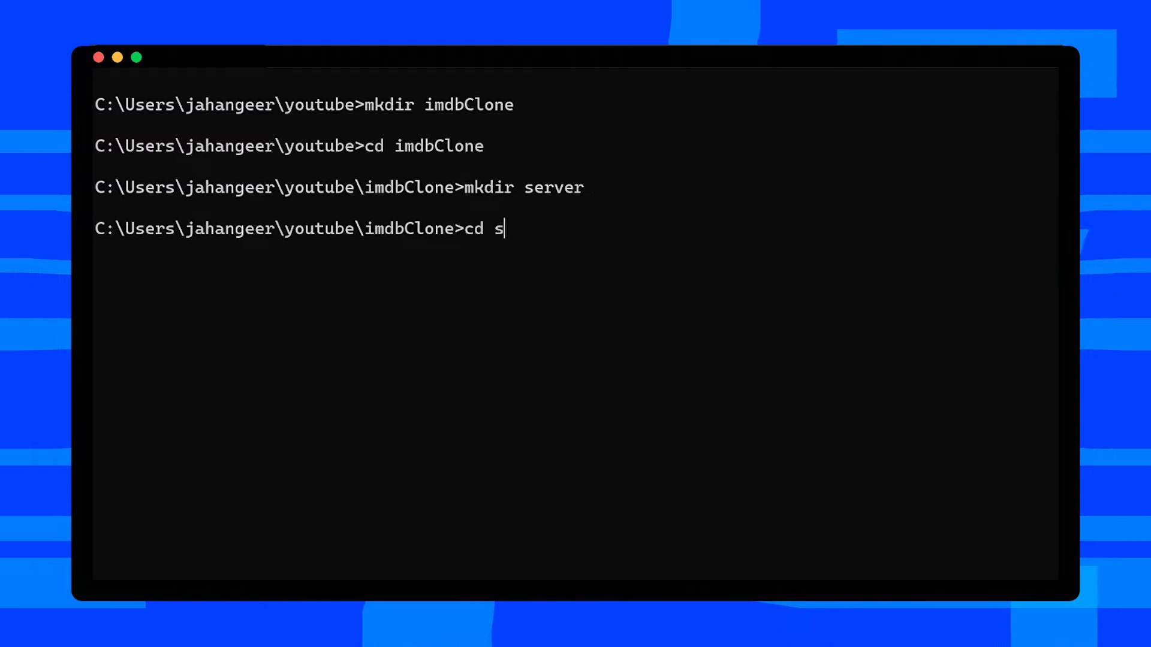
type("erver")
key("Return")
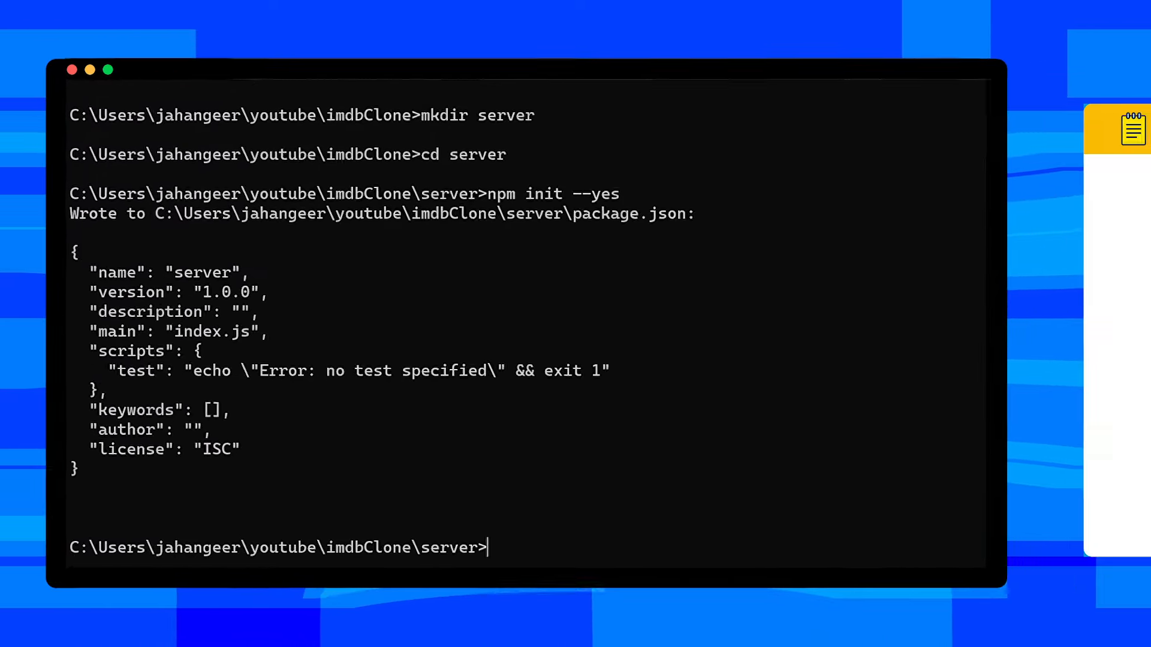
type("cls")
Install express, mongoose, dotenv, cors and nodemon with npm i
key("Return")
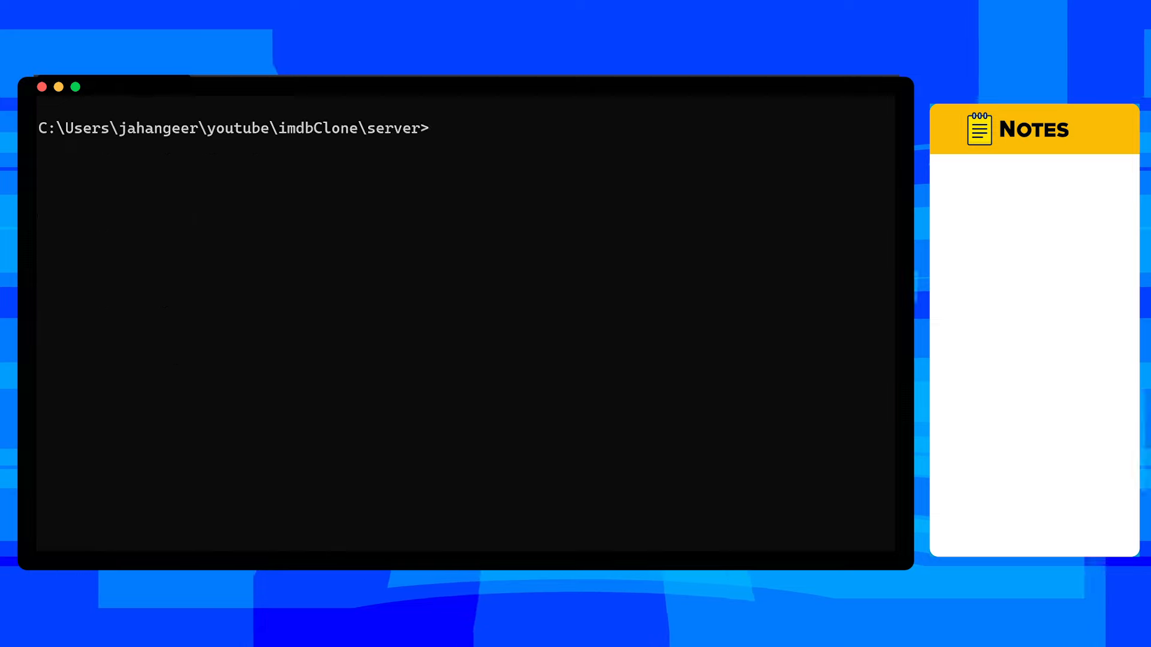
type("npm i ex")
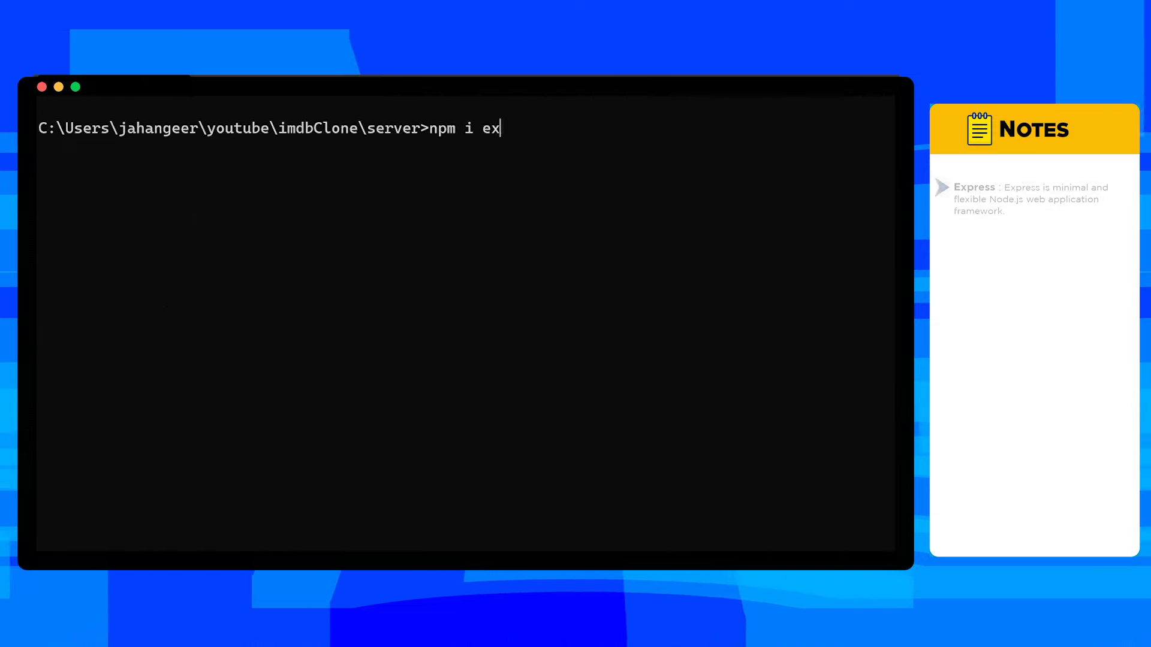
type("press mongoose ")
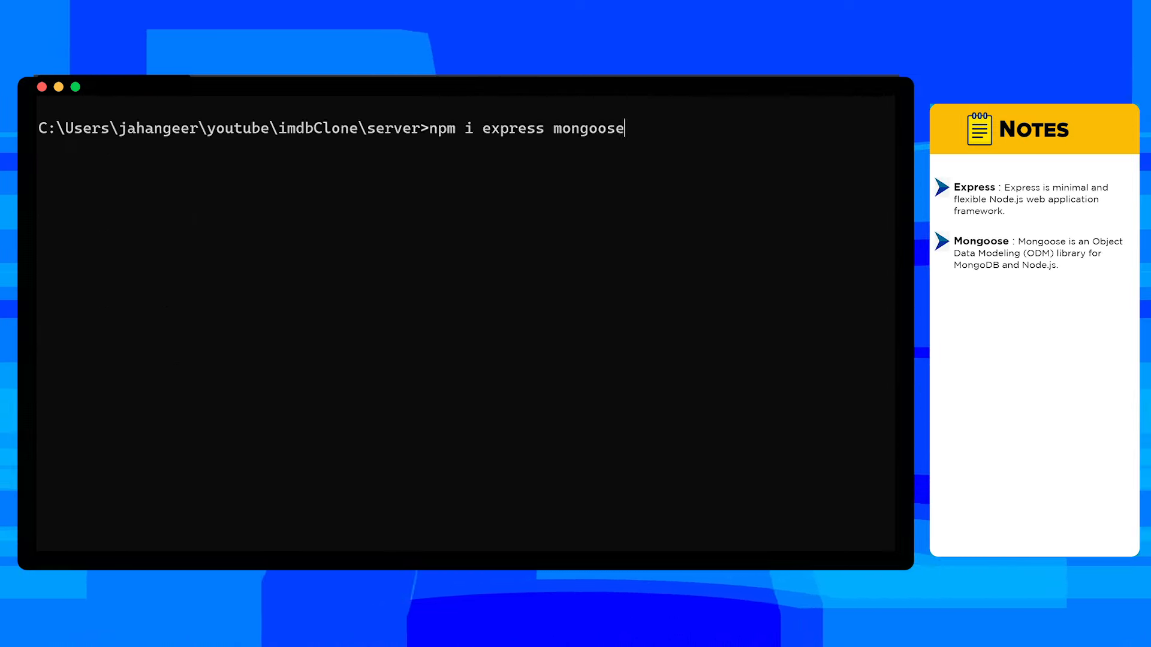
type("dotenv ")
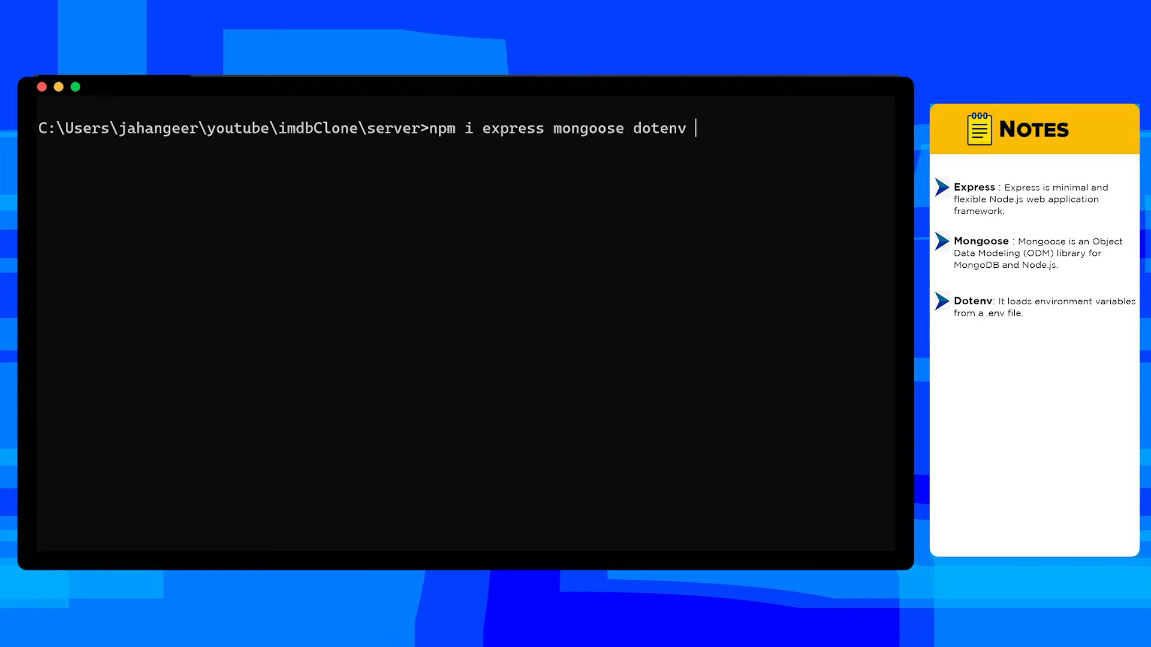
type("cors node")
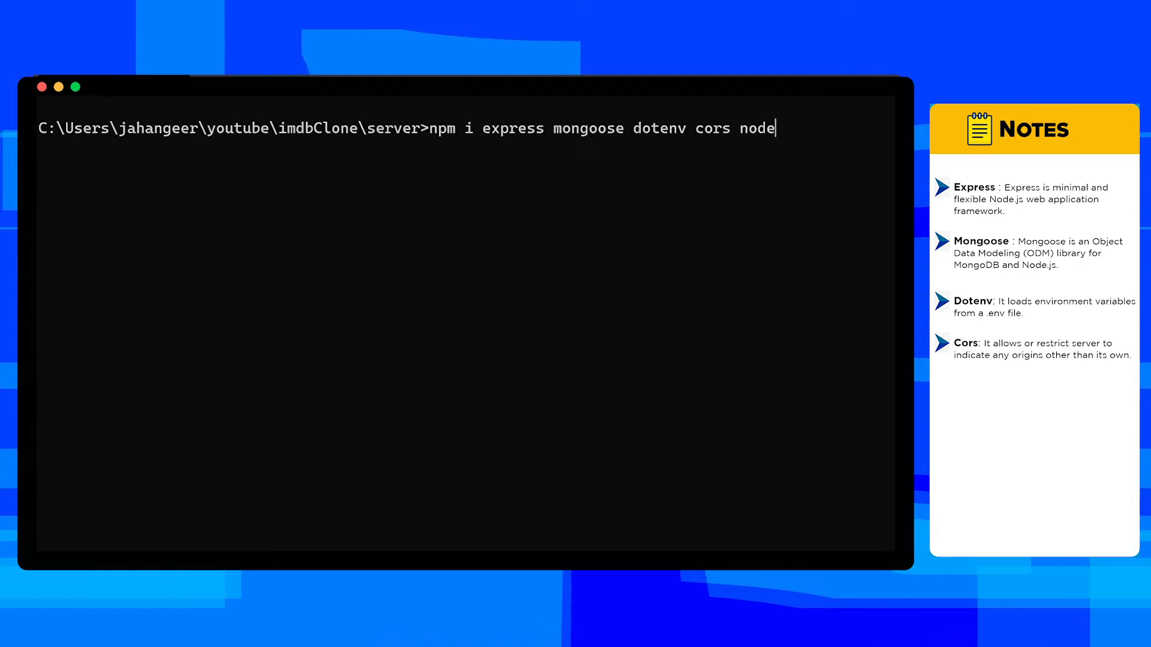
type("mon")
key("Return")
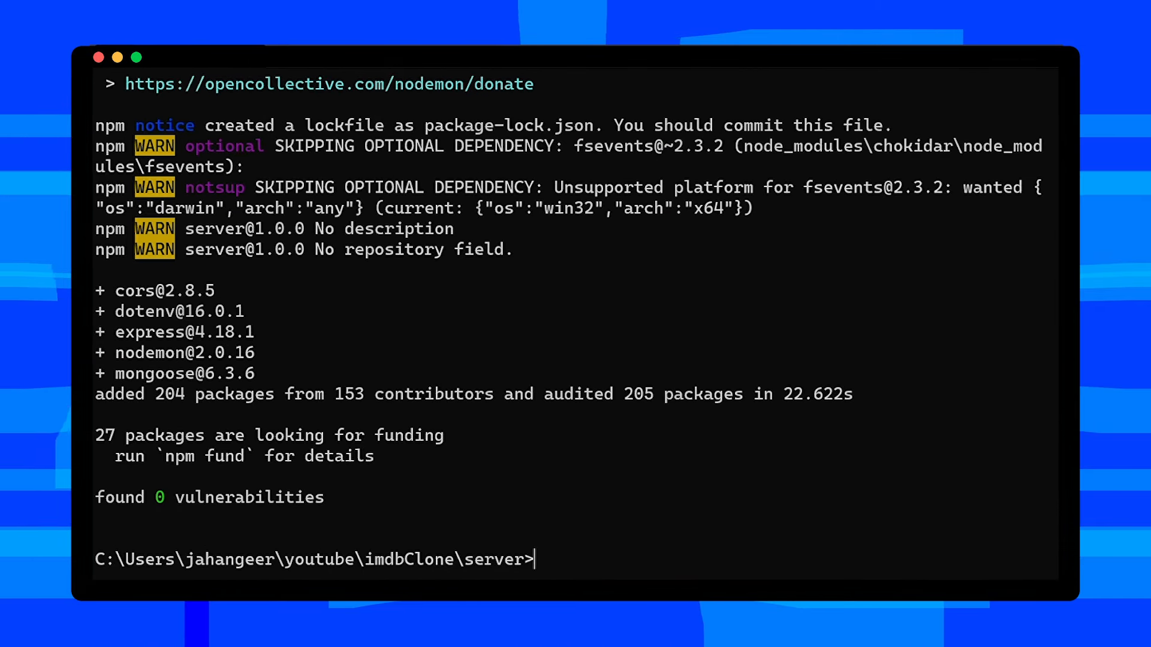
type("co")
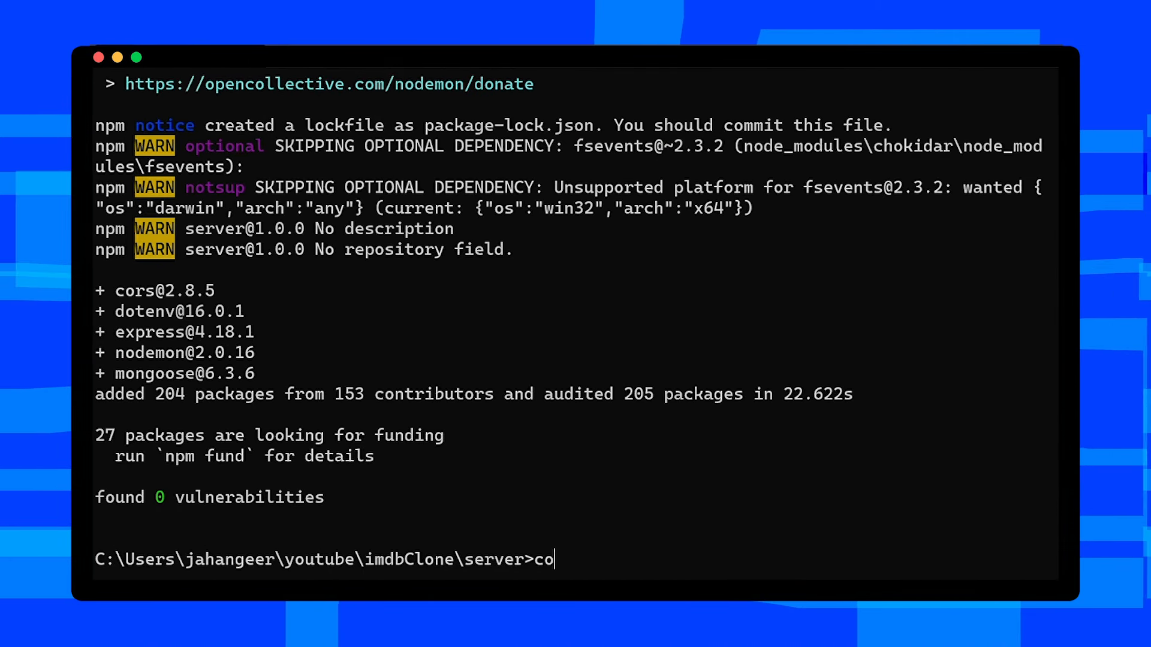
type("de .")
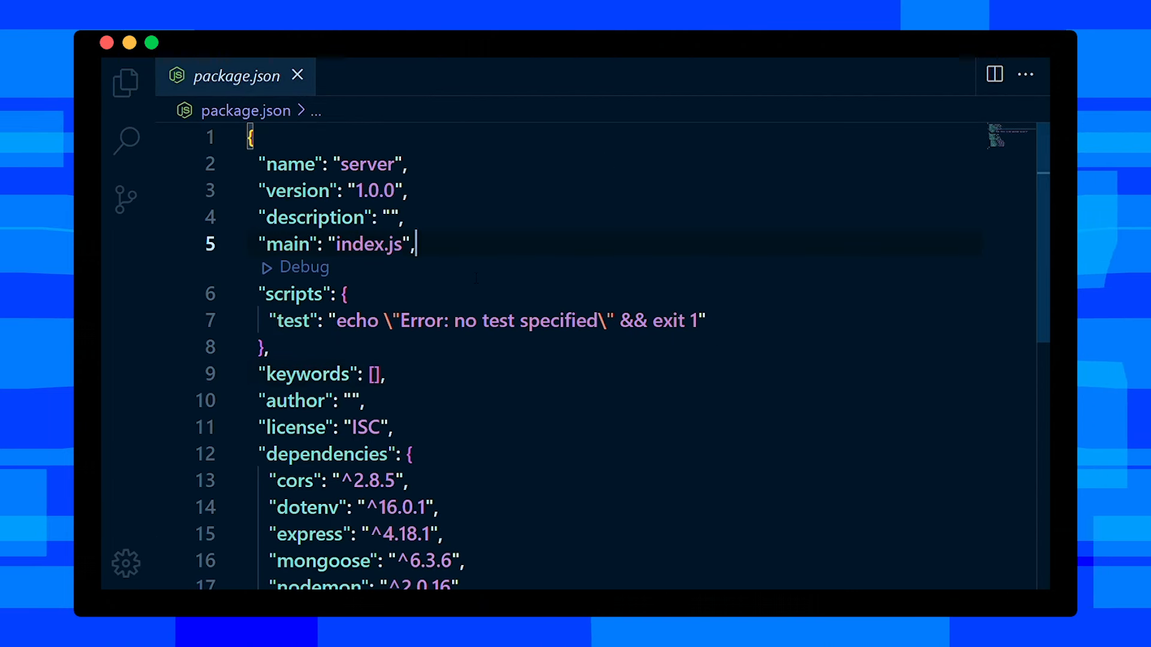
Set main to server.js and replace the test script with "start": "nodemon server.js"
double_click(359, 243)
type("s")
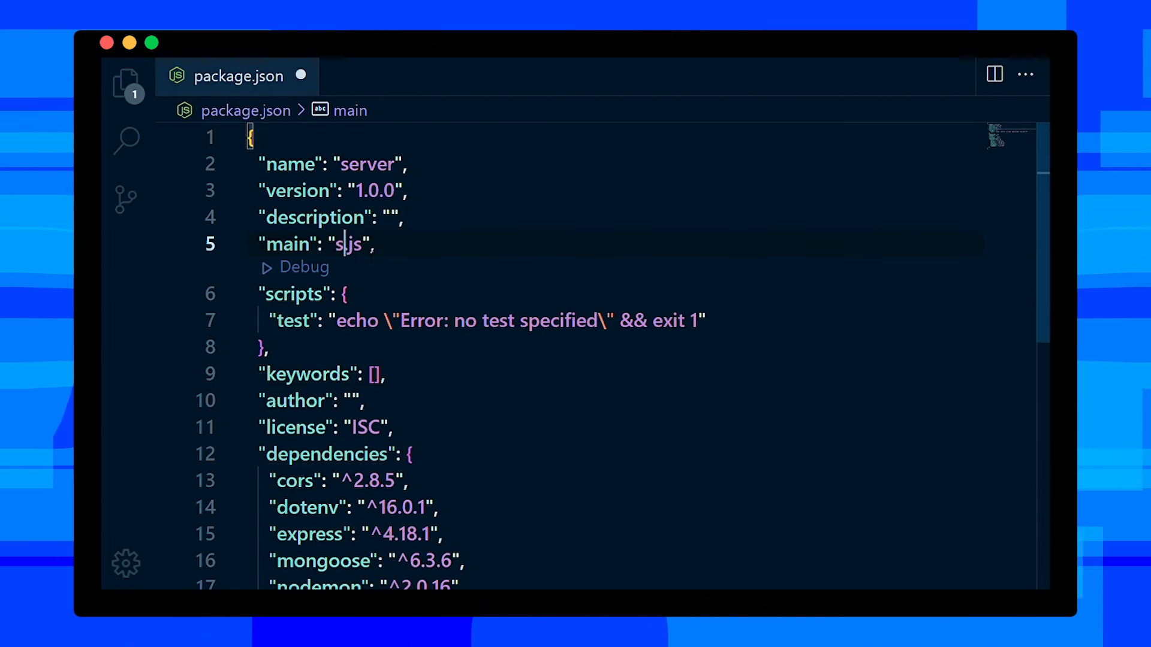
type("erver")
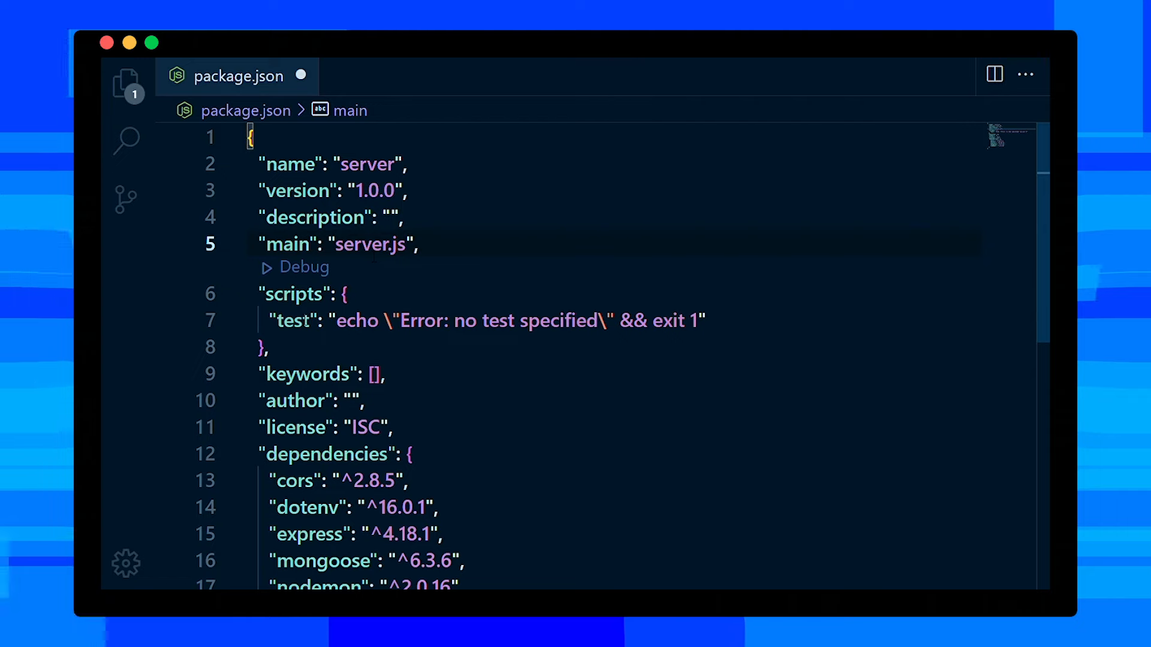
left_click(279, 321)
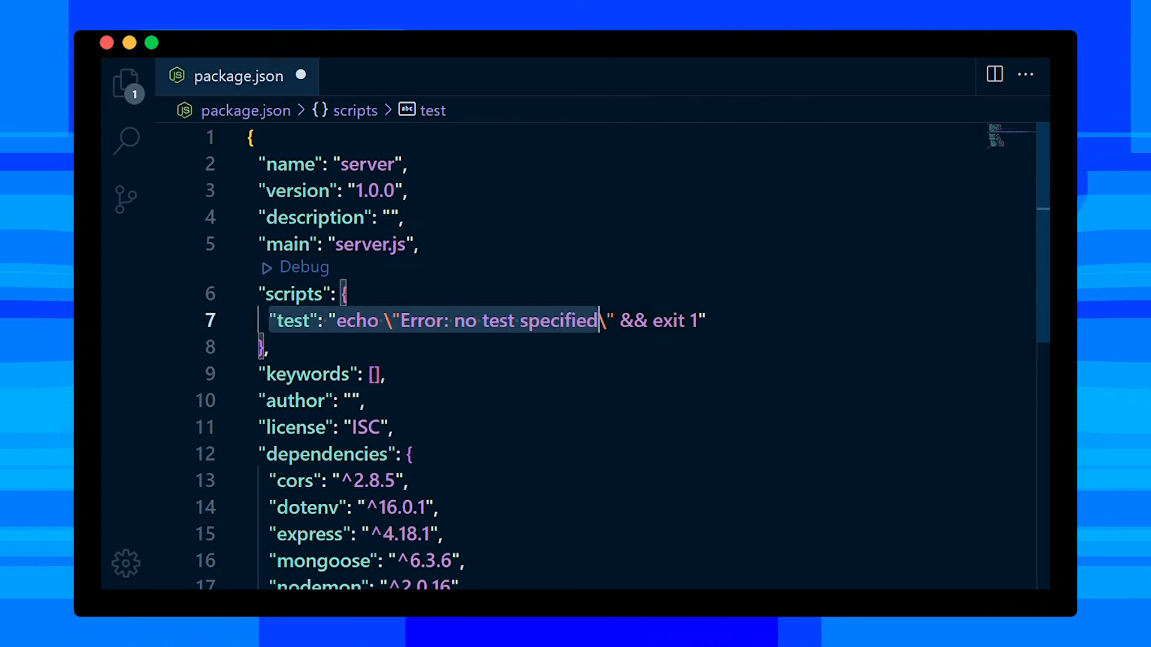
left_click_drag(269, 321, 706, 322)
type("ser")
key("BackSpace")
key("BackSpace")
key("BackSpace")
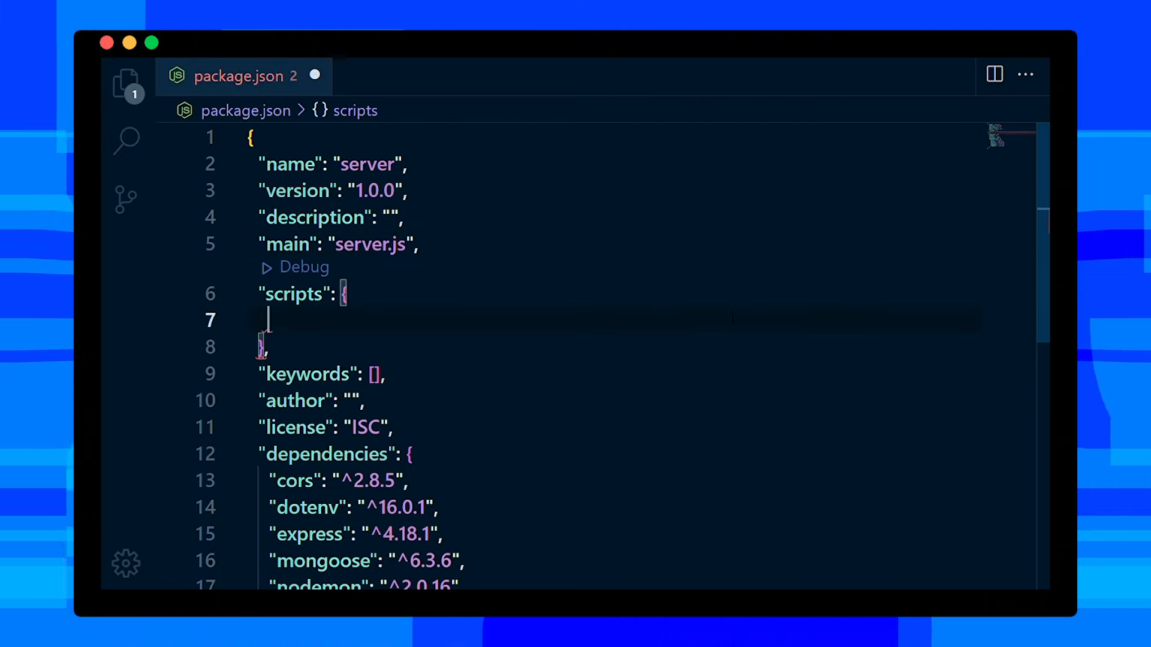
type("st")
key("Return")
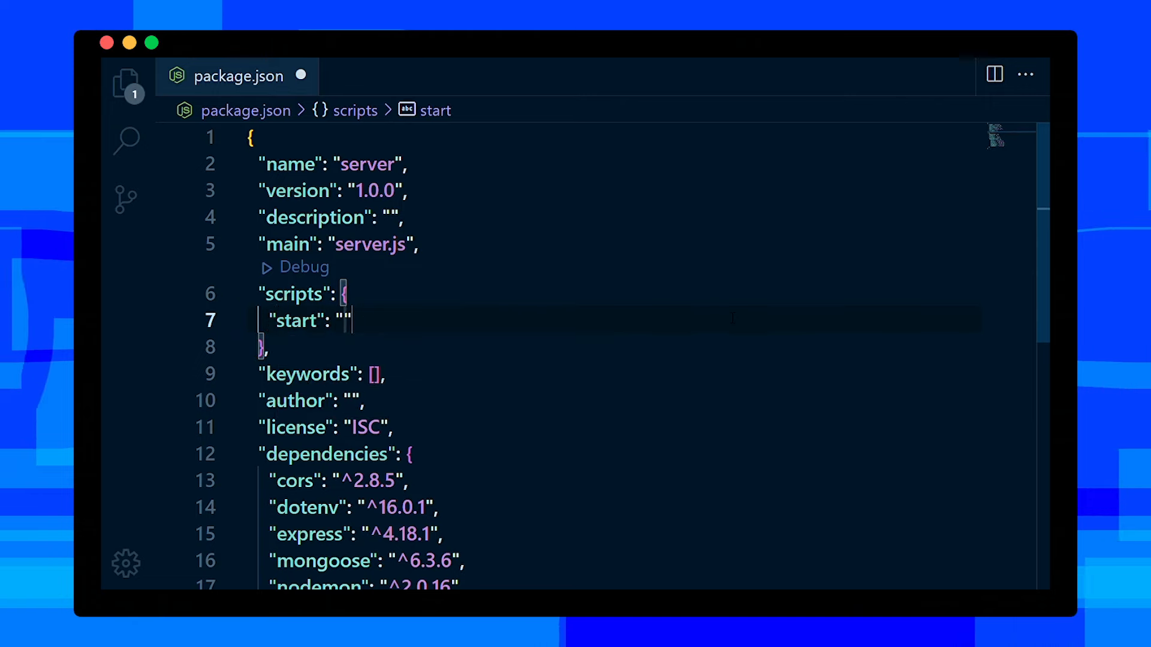
type("nodemon server.js")
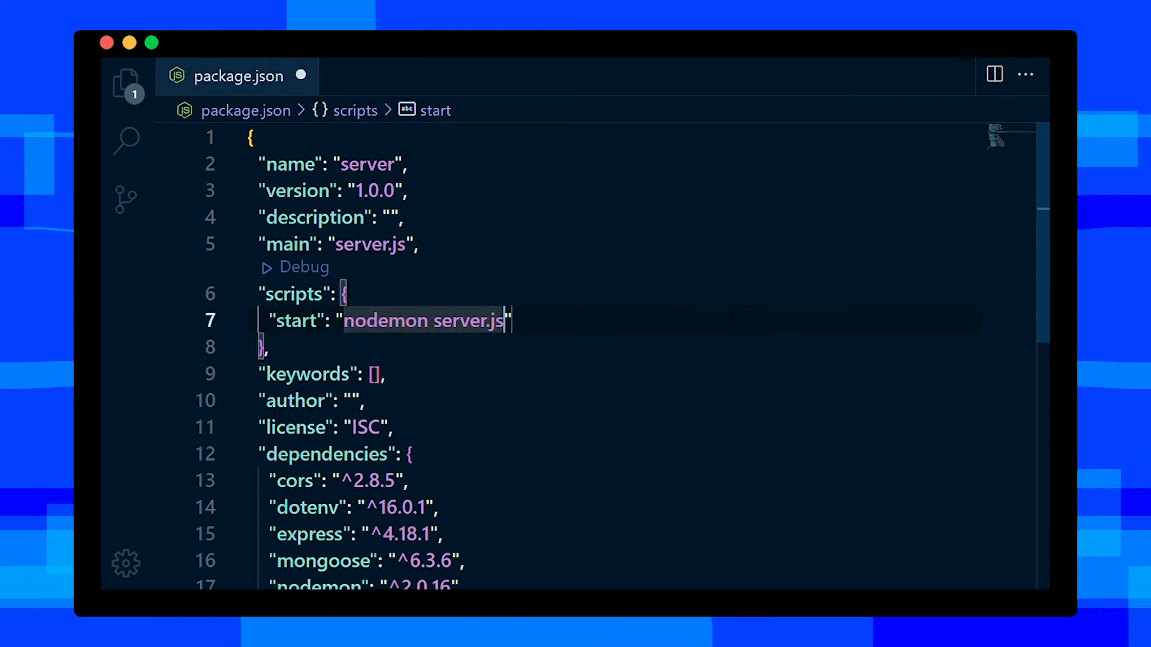
key("Tab")
Save package.json and close it, showing the file tree
key("shift+alt+Right")
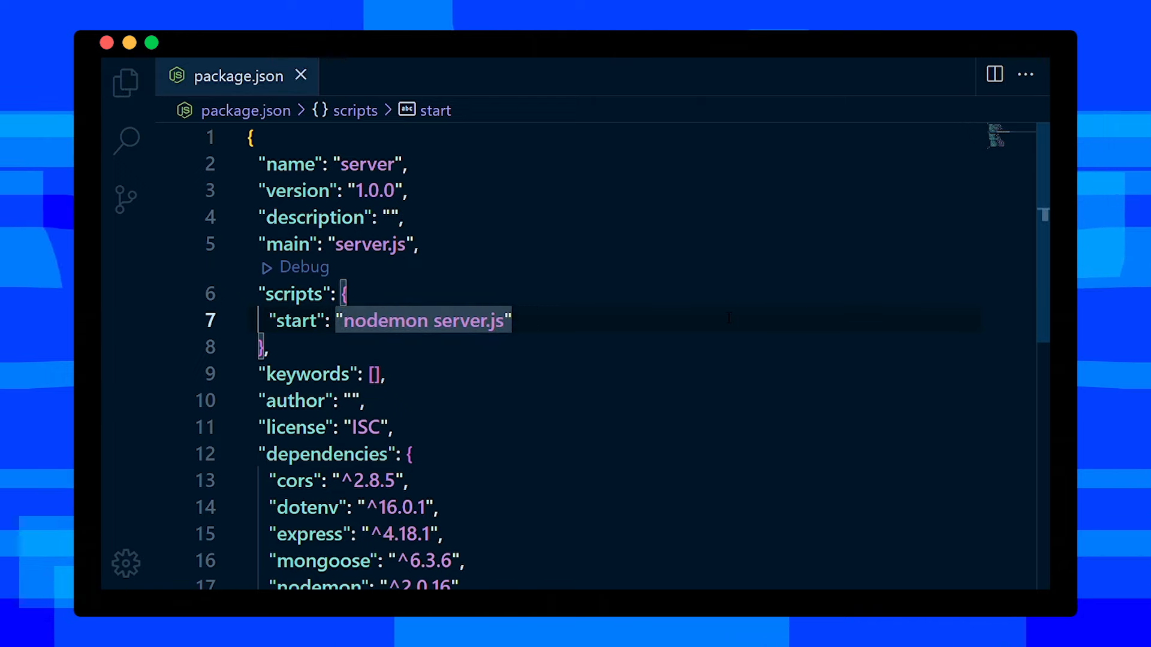
key("ctrl+b")
left_click(506, 75)
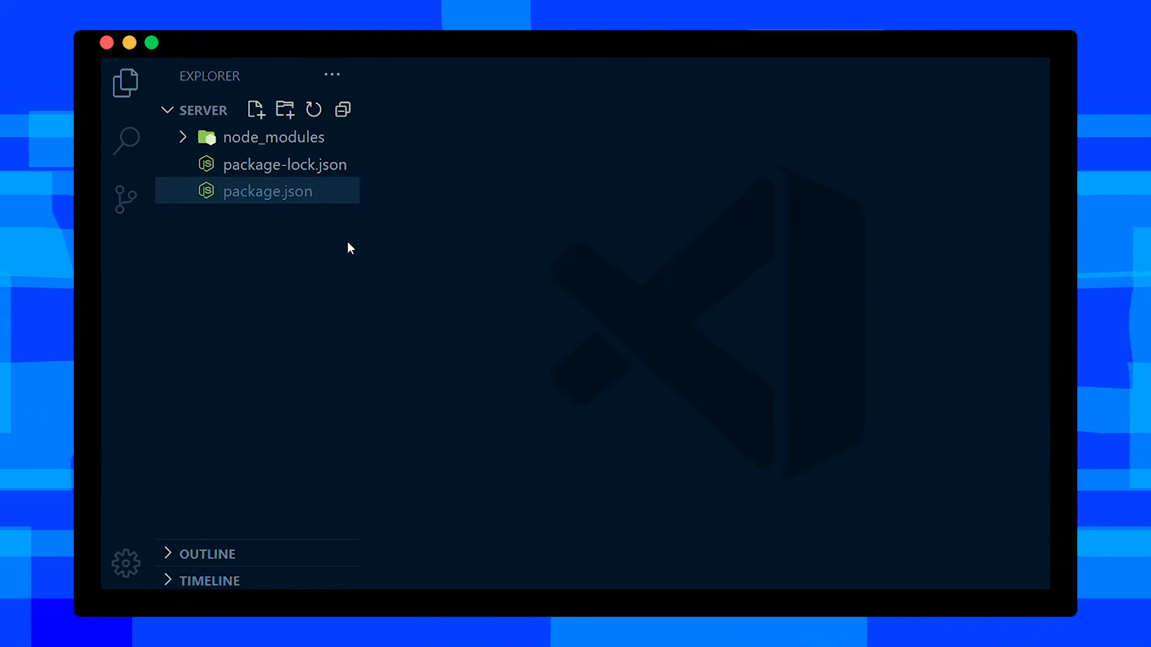
Create a new server.js file in the server folder
left_click(256, 109)
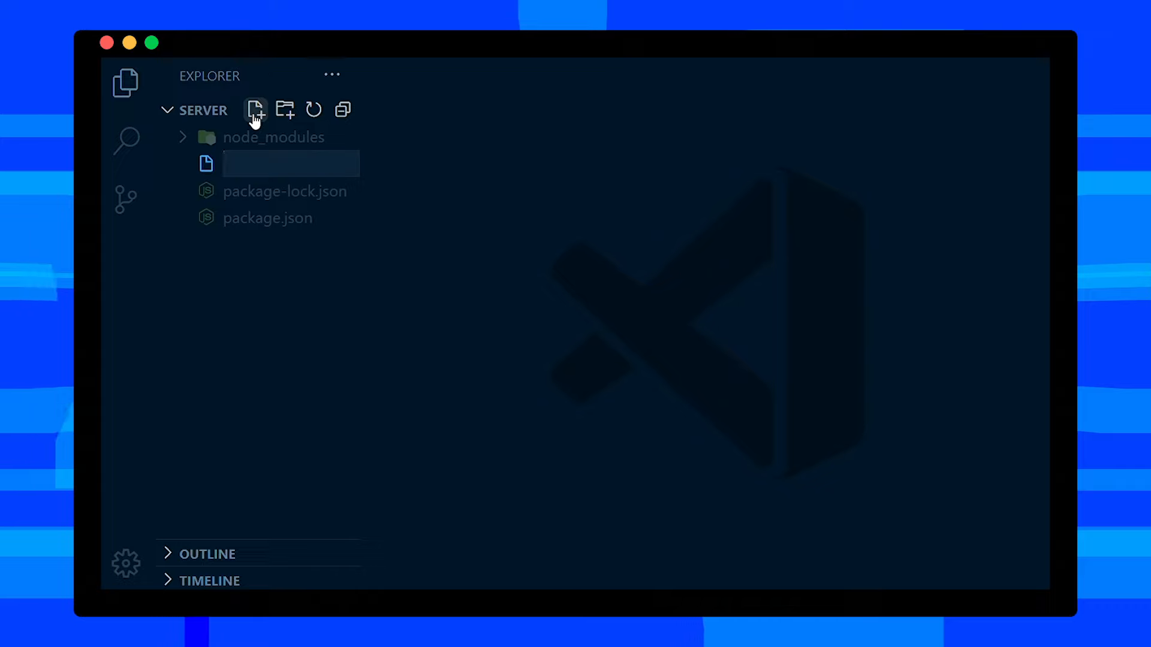
type("server.js")
key("Return")
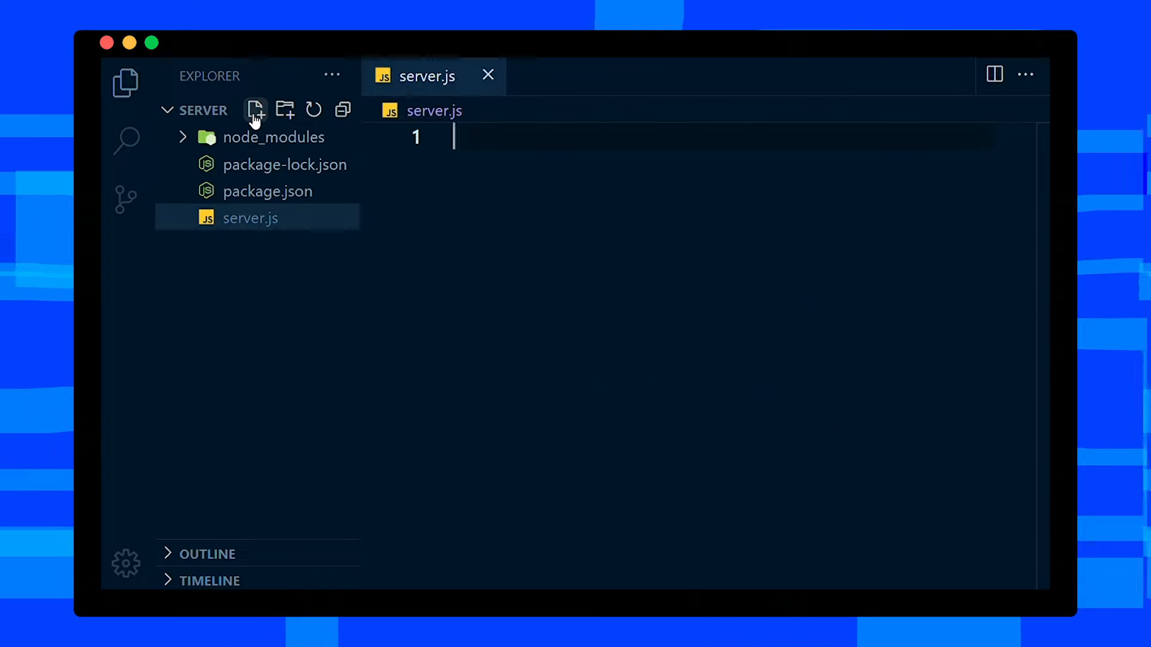
key("ctrl+b")
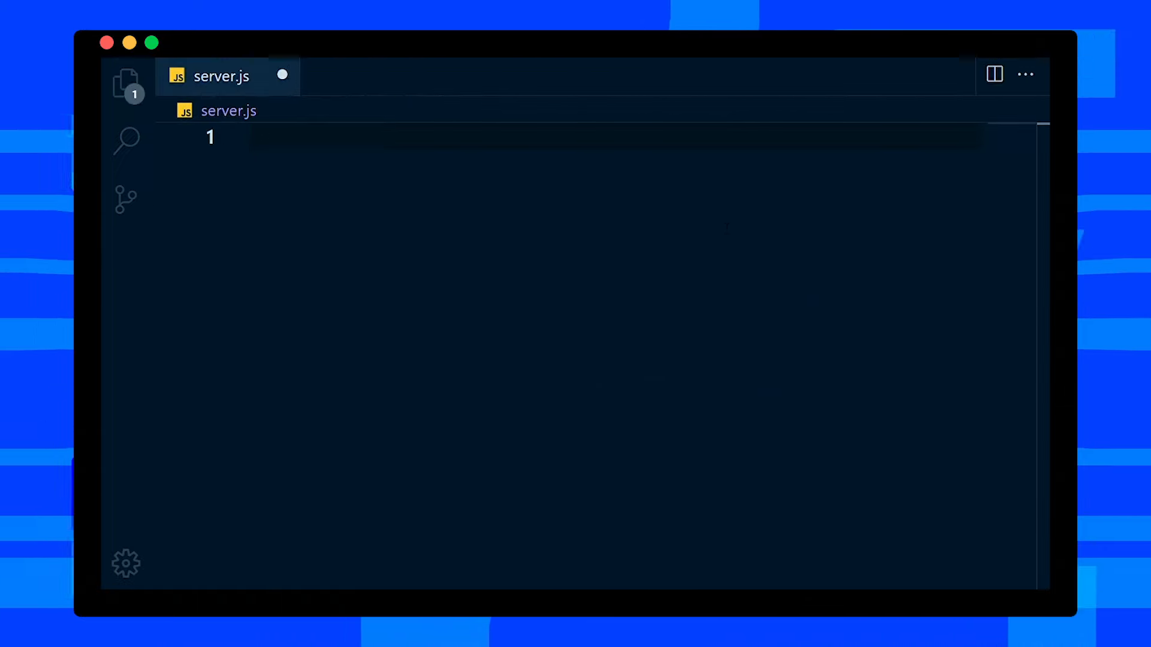
type("require(\"dotenv\").config();")
Write the Express setup with dotenv, cors import, app creation and JSON/CORS middleware
key("Return")
type("const express = require(\"express\");")
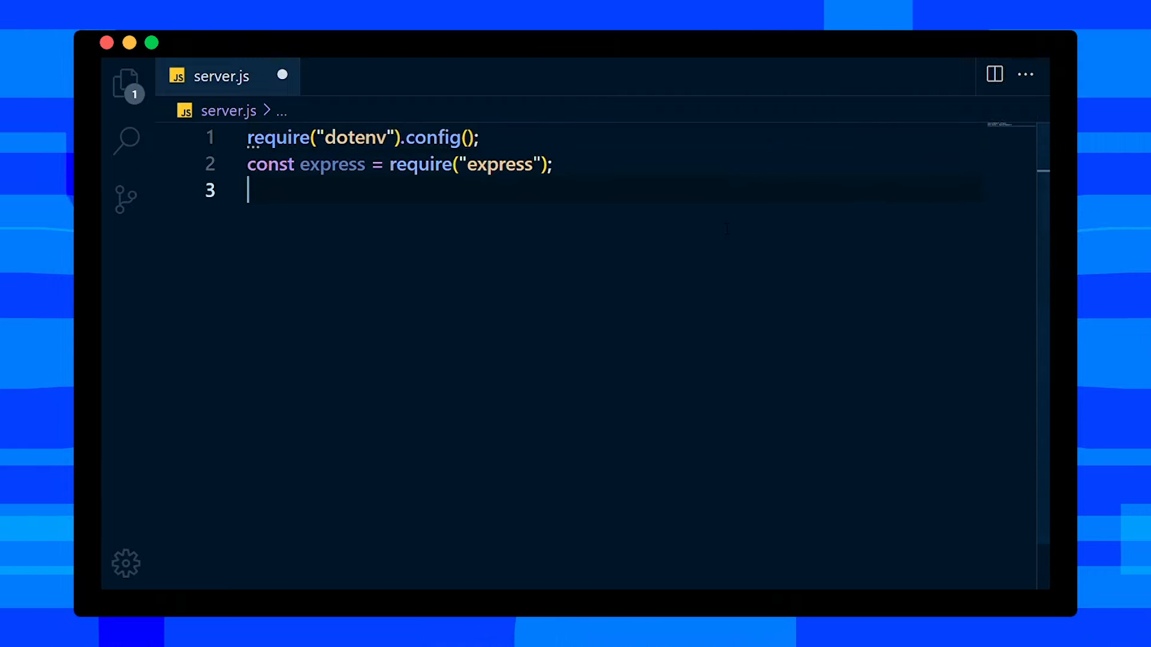
type("const cors = require(\"cors\");")
key("Return")
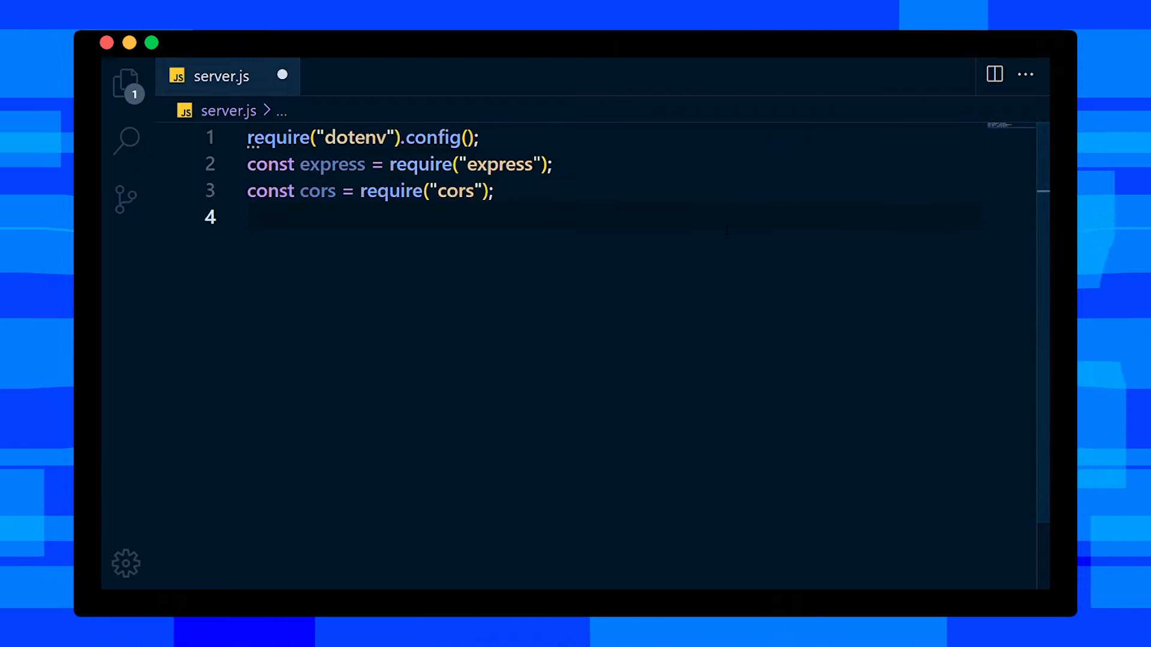
type("const app = express();")
key("Return")
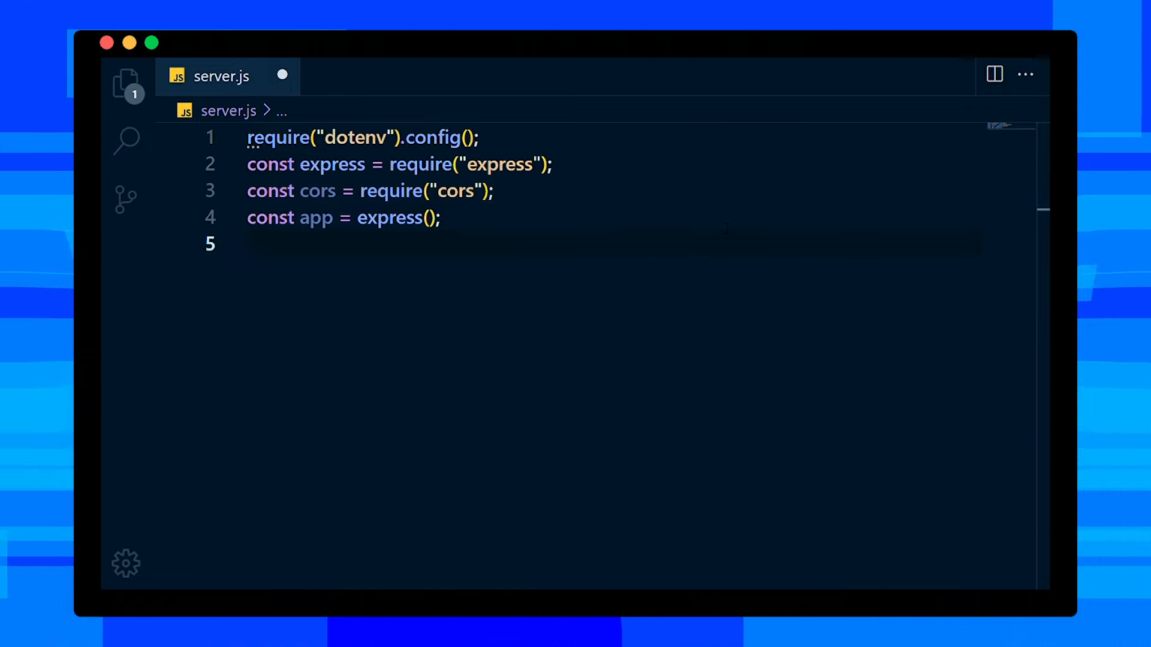
key("Return")
type("app.use(express.json());")
key("Return")
type("app.use(cors());")
key("Return")
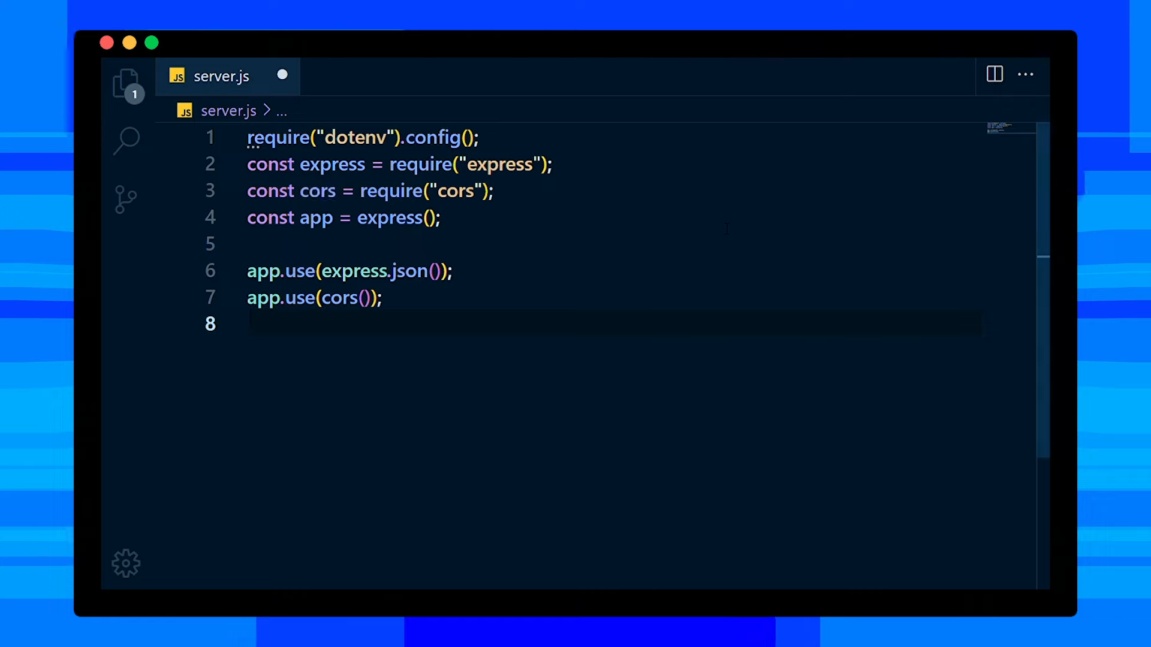
key("Return")
type("const port = process.env.PORT || 8080;")
key("Return")
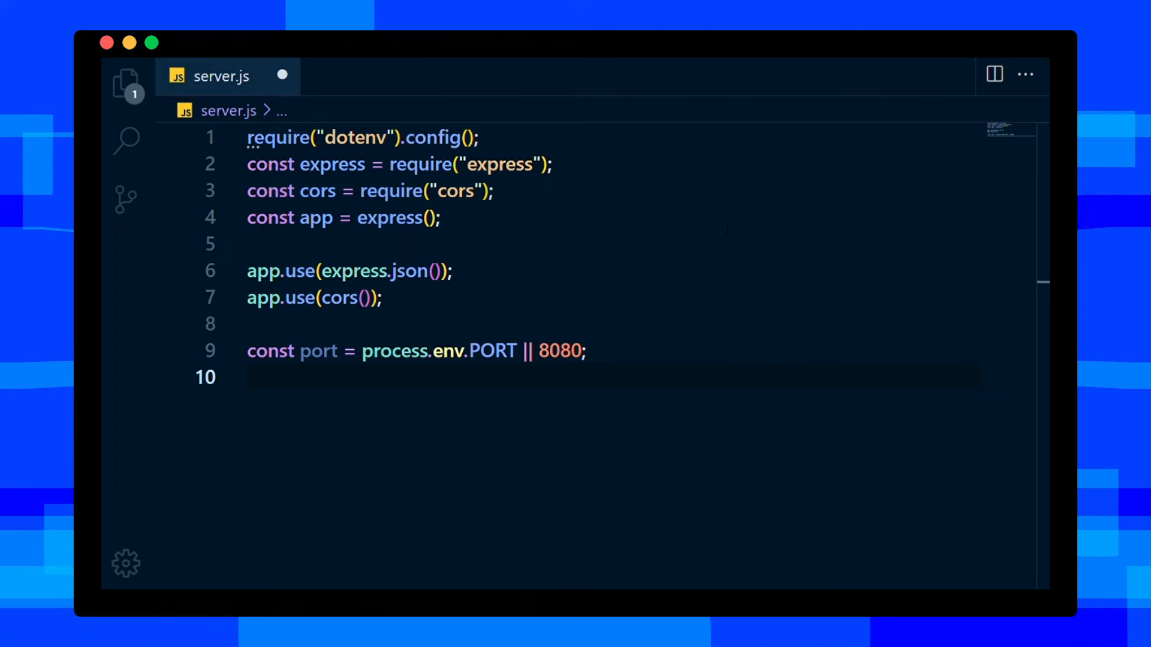
type("app.listen(port, () => console.log(`Listening on port ${port}...`));")
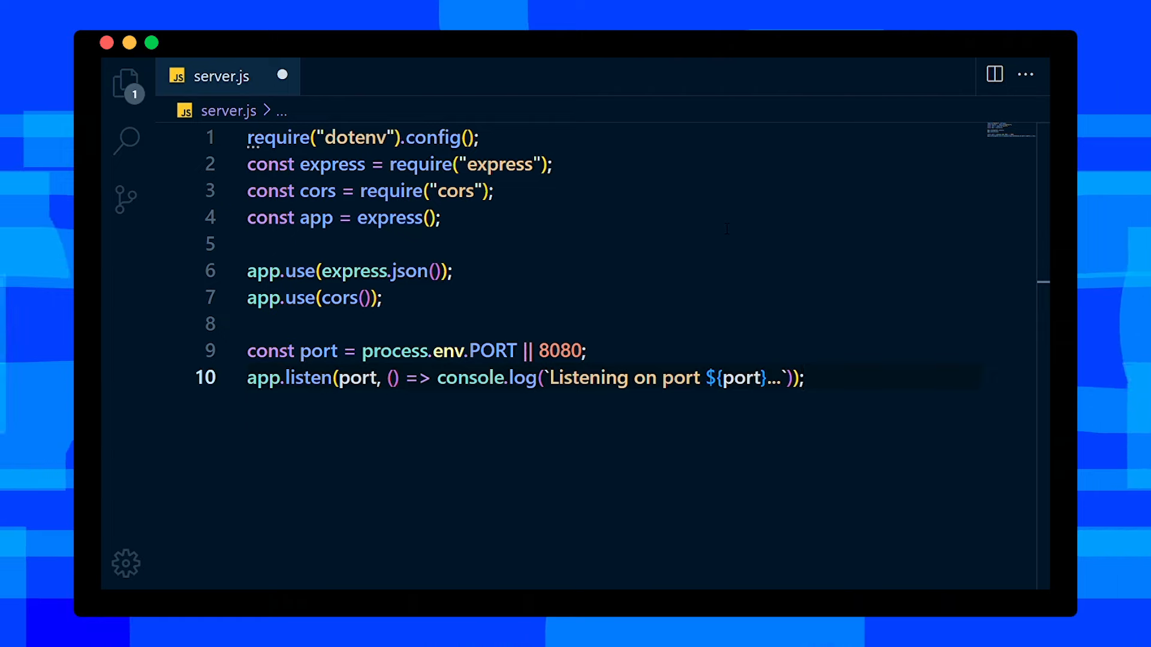
Add app.listen on PORT or 8080, save server.js and close it
key("Return")
key("ctrl+s")
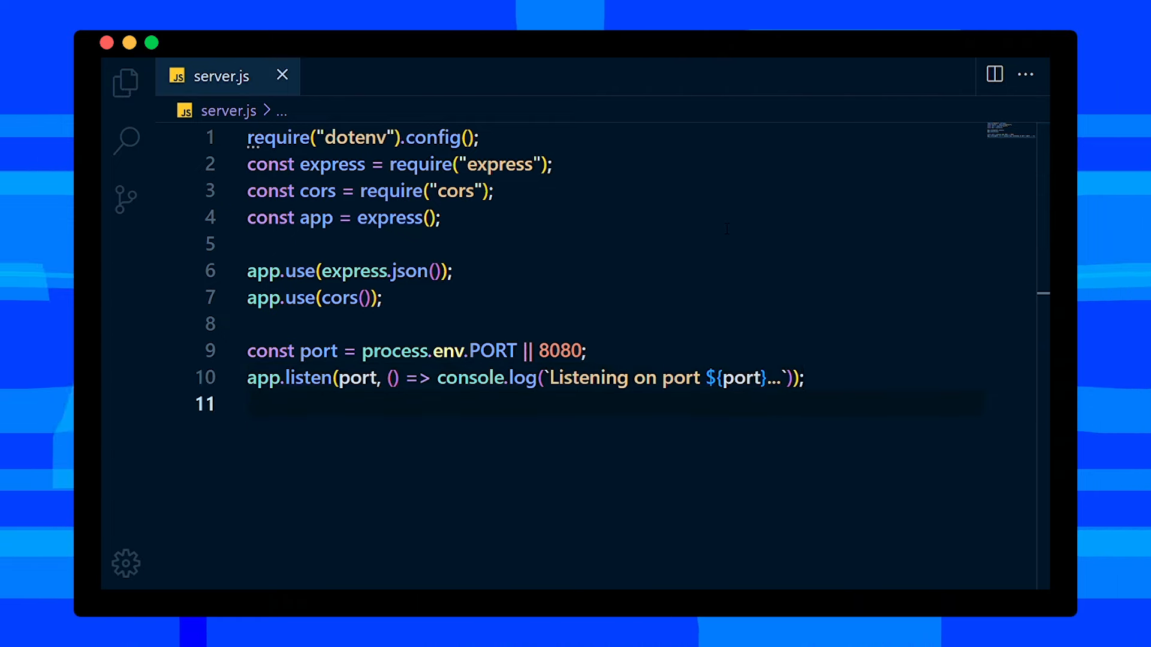
key("ctrl+b")
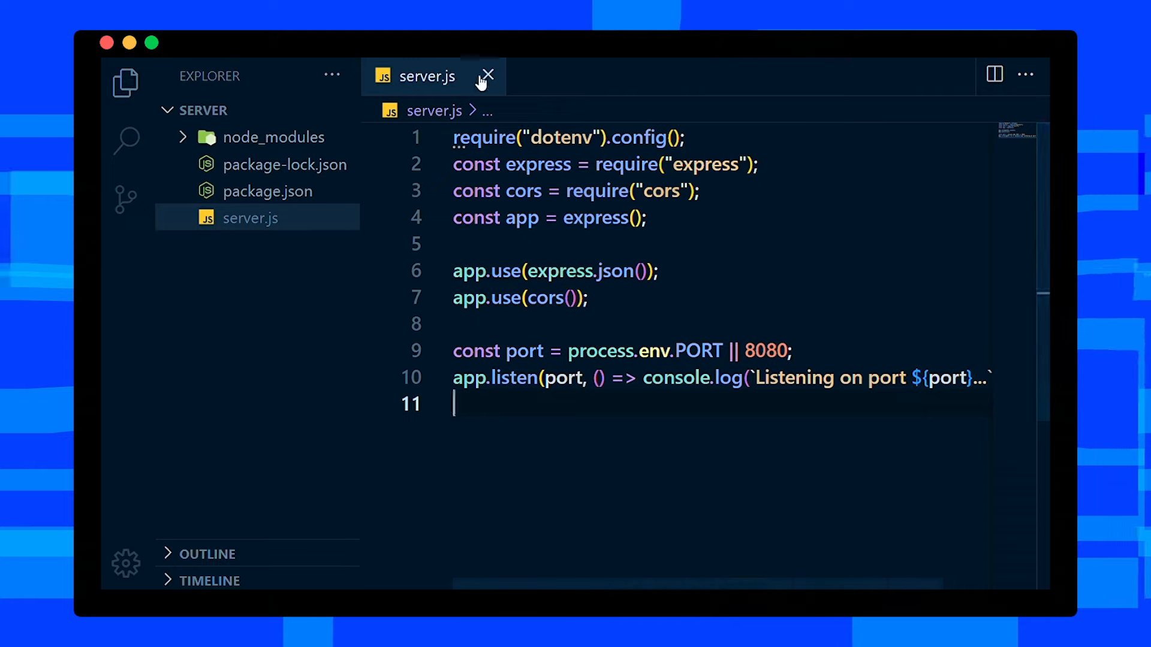
left_click(487, 78)
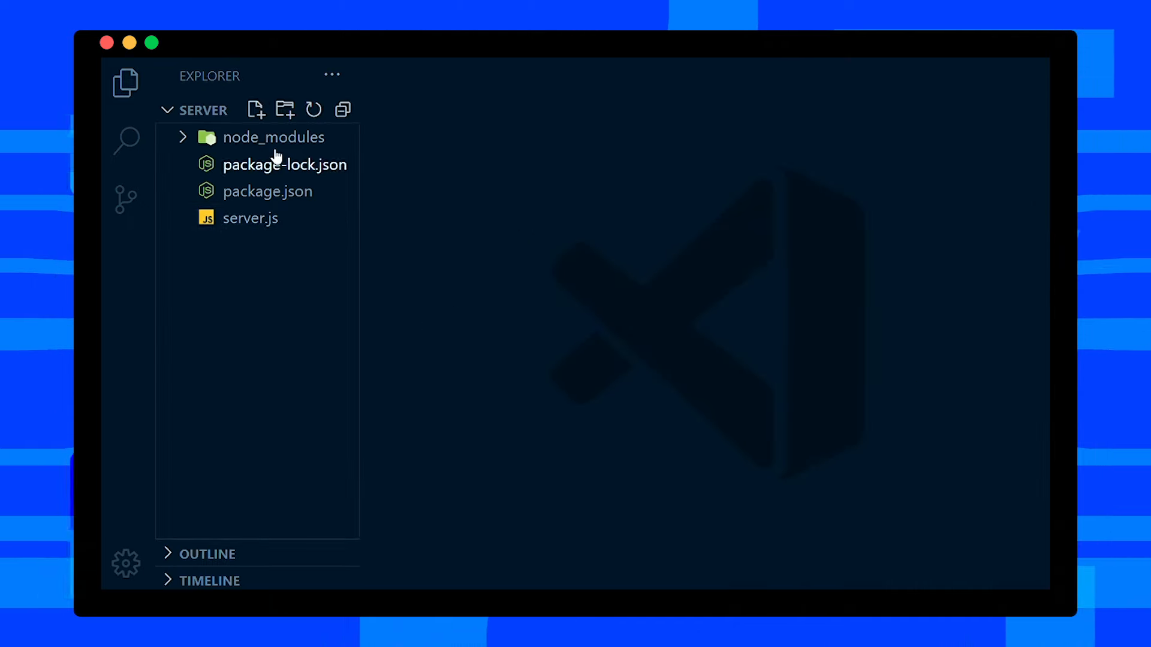
Create .env with DB = Your database url, save and close it
left_click(257, 112)
type(".en")
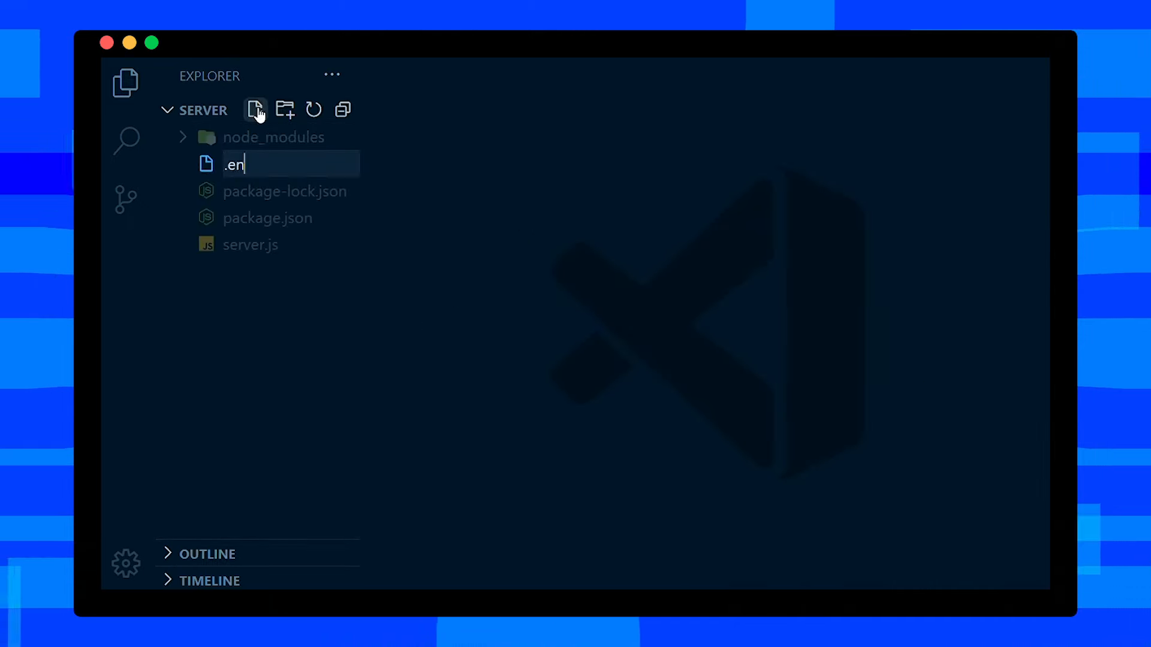
type("v")
key("Return")
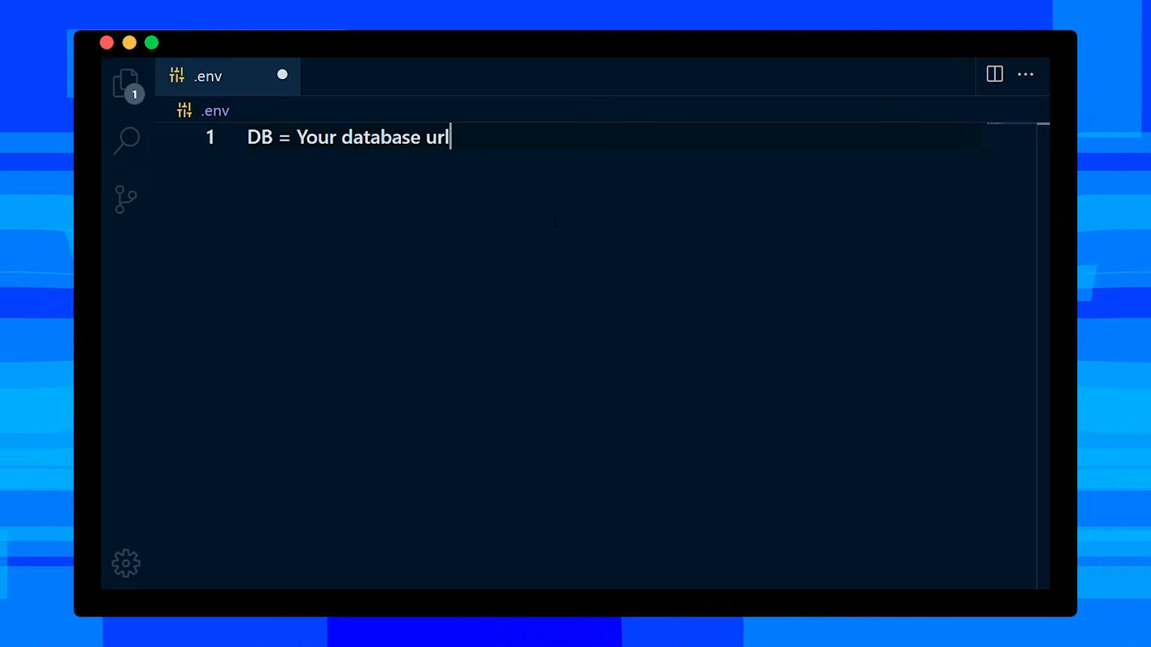
key("ctrl+b")
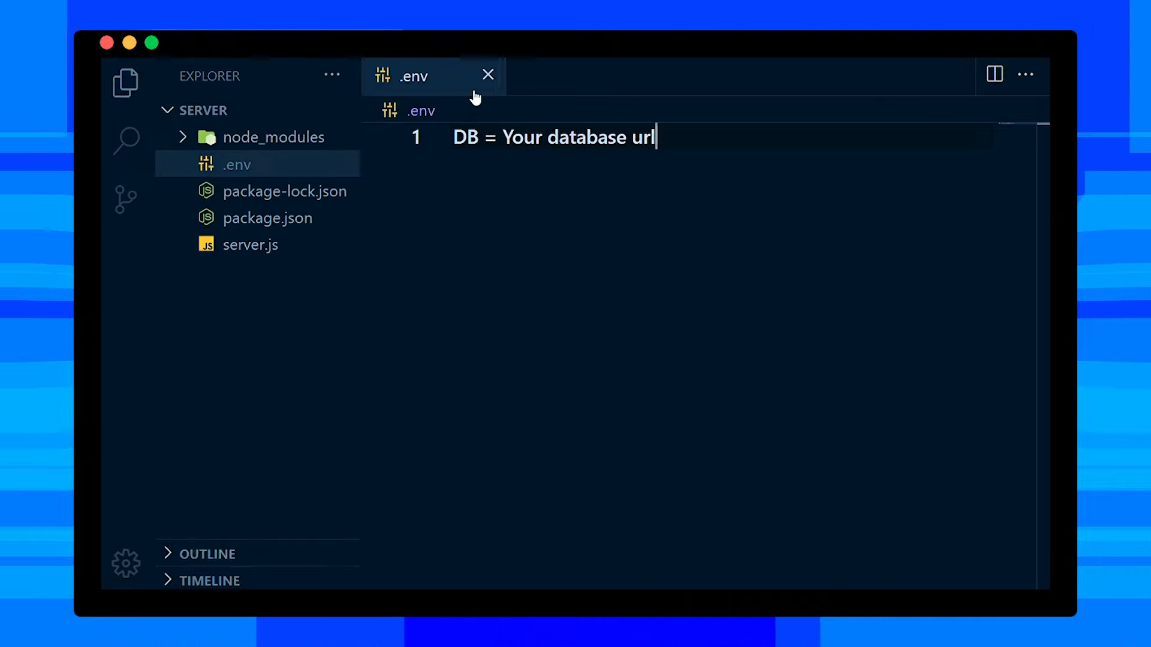
left_click(485, 75)
Create dbConnect.js with the mongoose import, dbConnect function and module export
left_click(256, 112)
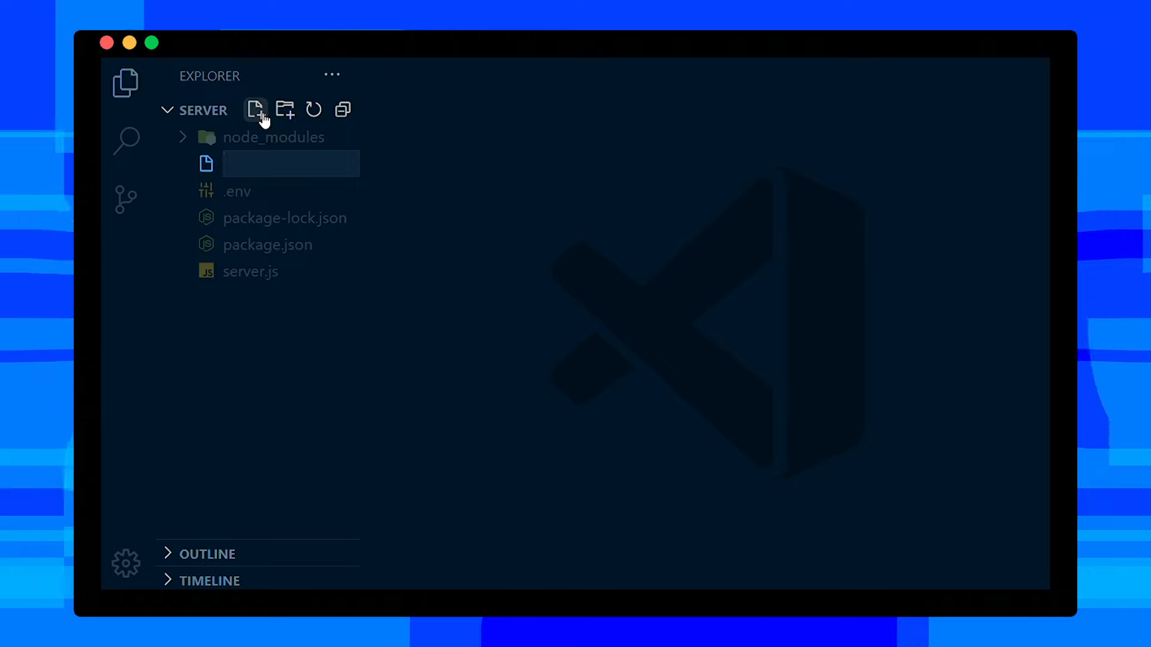
type("dbConnect.j")
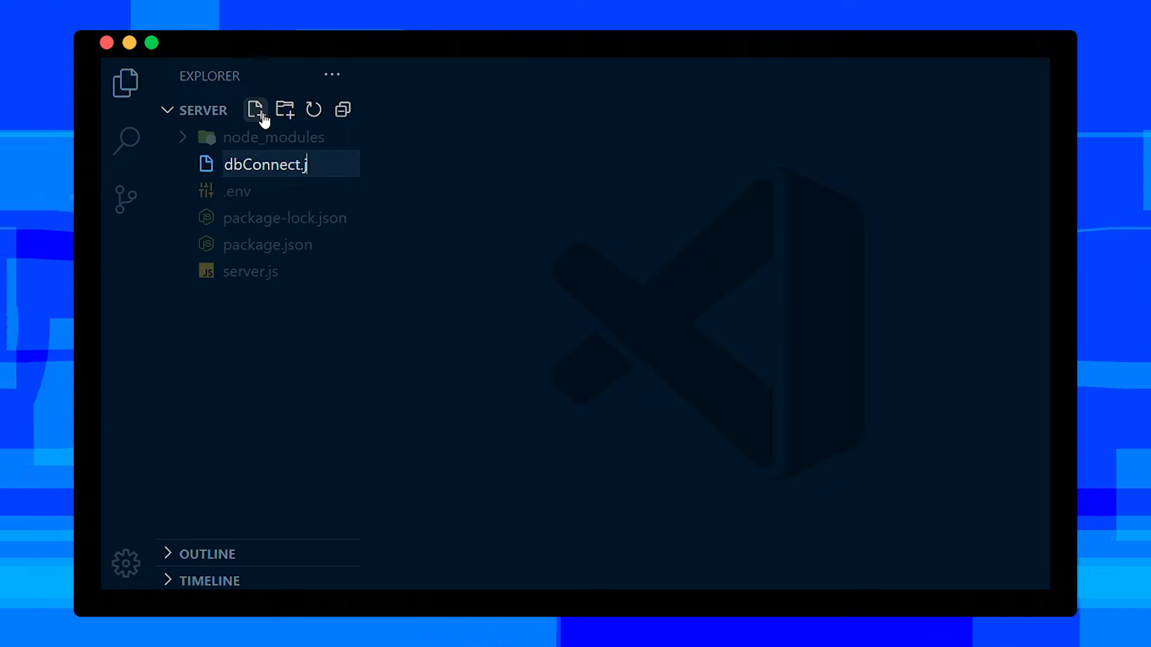
type("s")
key("Return")
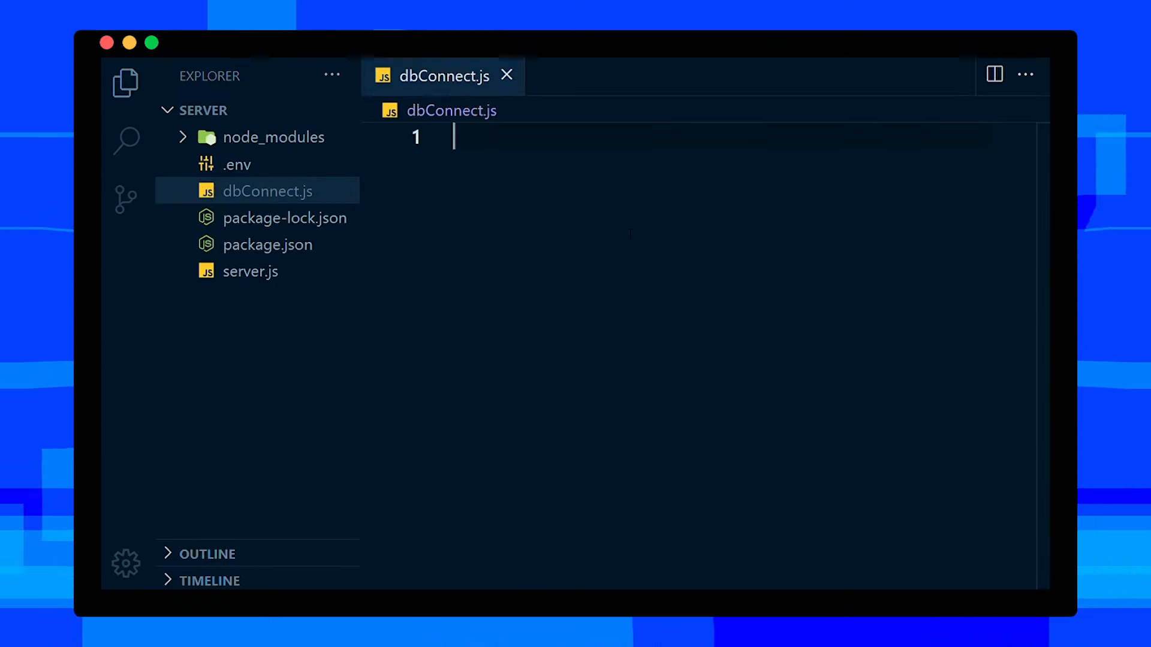
key("ctrl+b")
type("const mongoose = require(\"mongoose\");")
key("Return")
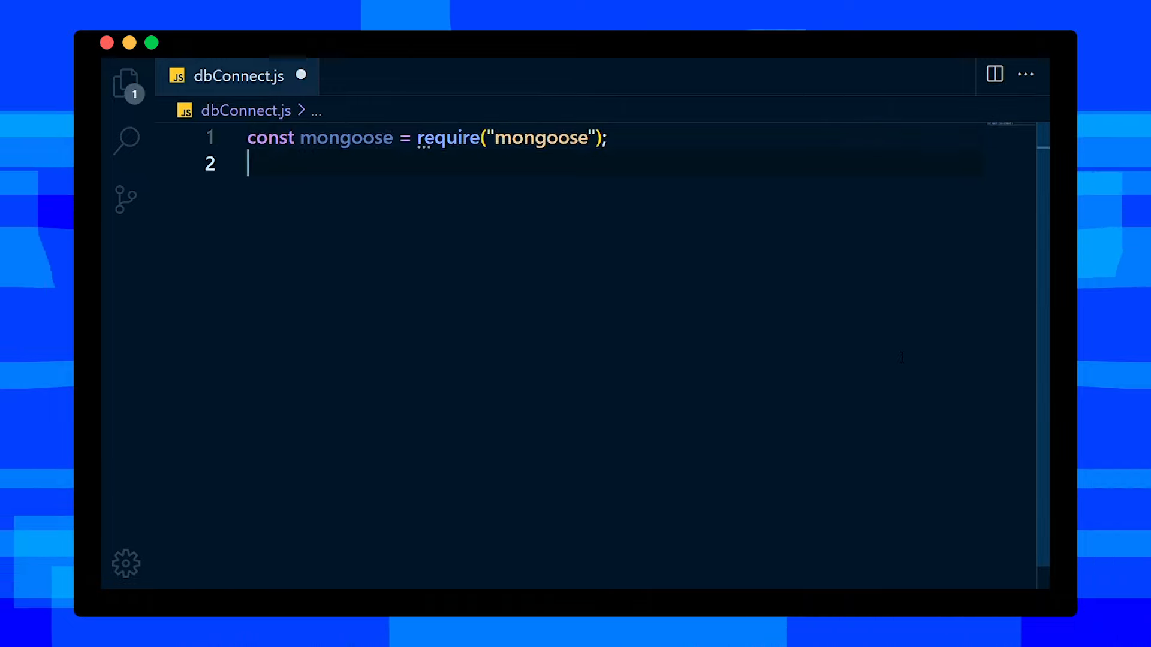
type("const dbConnect = () => {  };")
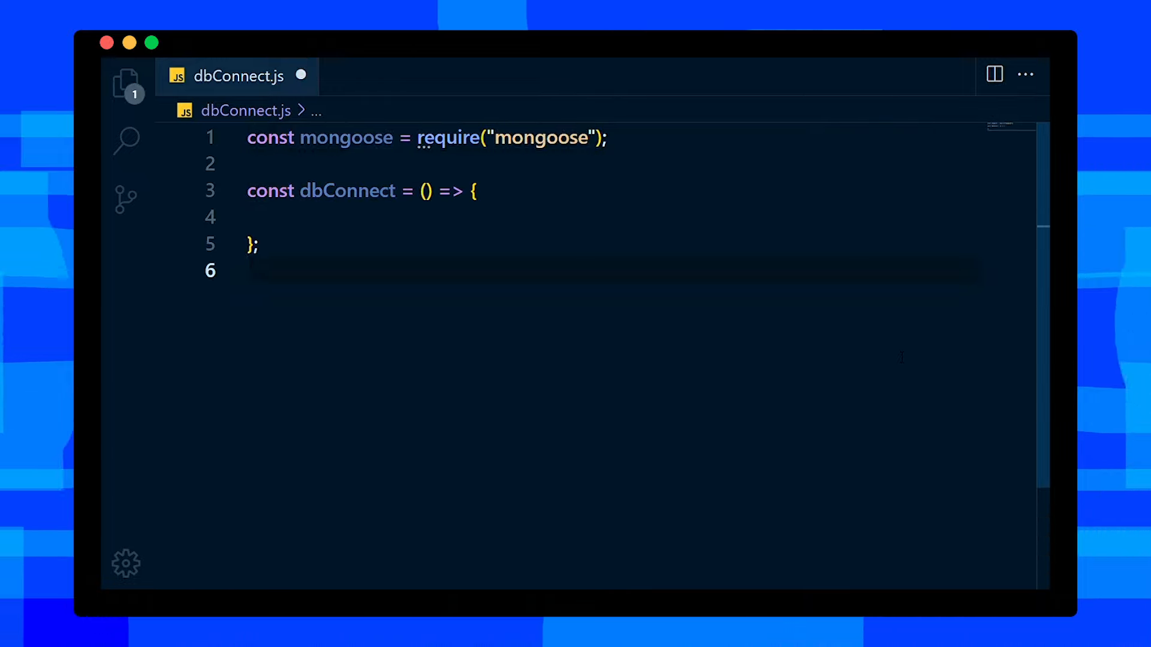
key("Return")
type("module.exports = dbConnect;")
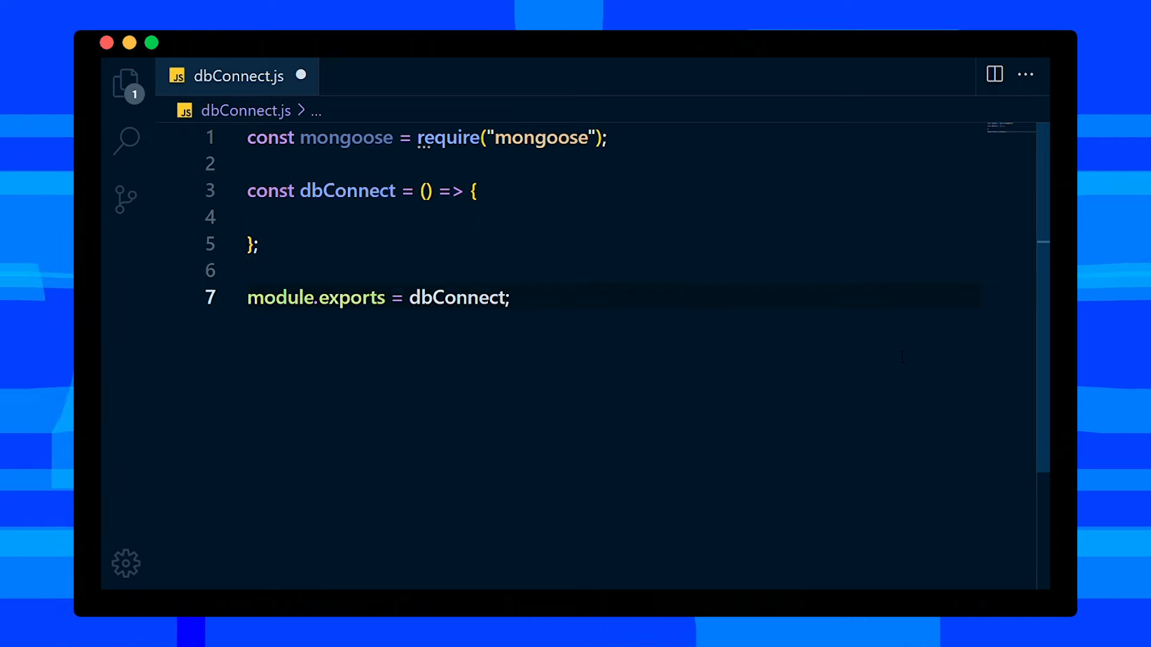
key("Up")
key("Up")
key("Up")
type("const connectionParams = { useNewUrlParser: true };")
key("Return")
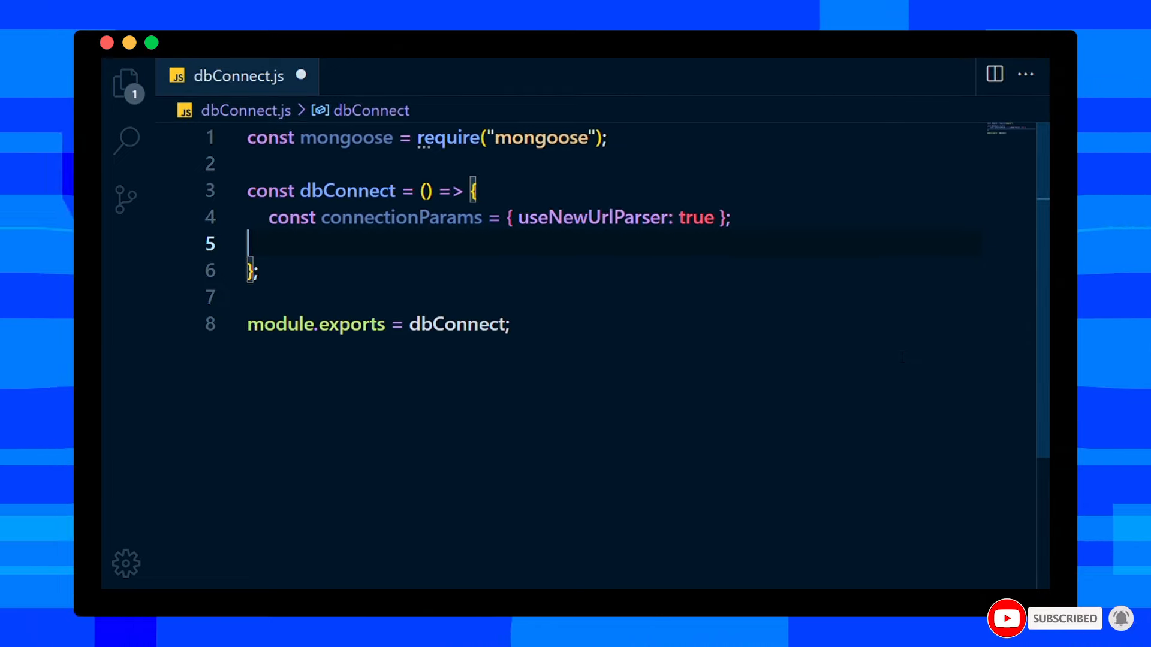
type("mongoose.connect(process.env.DB, connectionParams);")
Connect mongoose to process.env.DB and log connected, error and disconnected events, then save
key("Return")
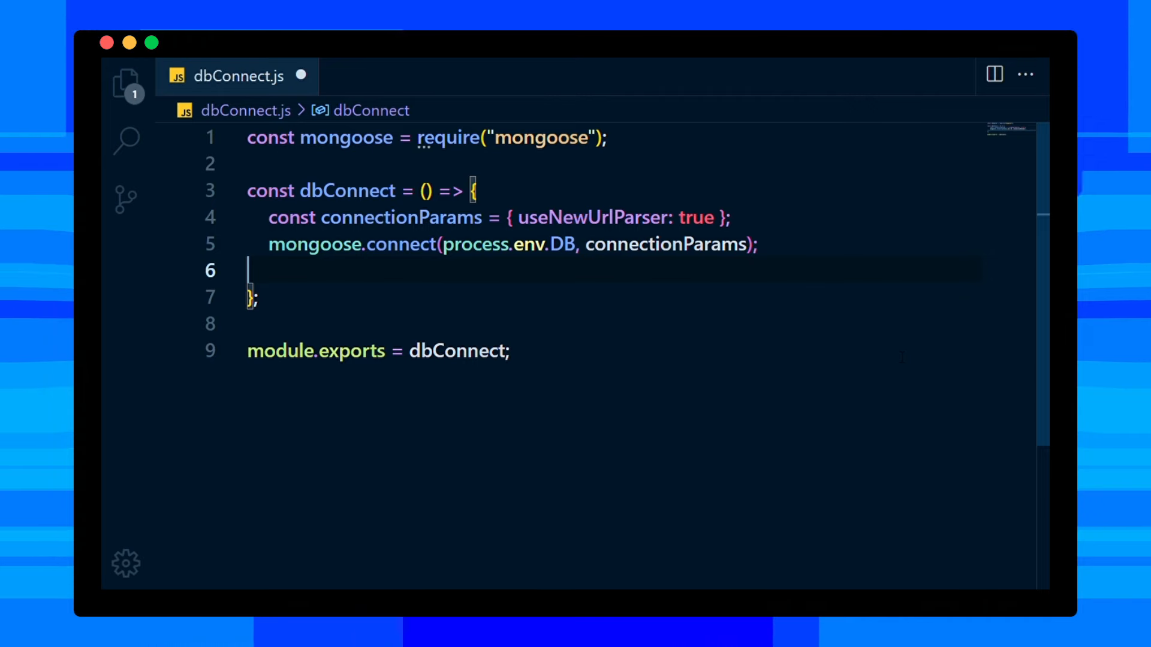
key("Return")
type("mongoose.connection.on(\"connected\", () => {")
key("Return")
key("Return")
type("});")
key("Return")
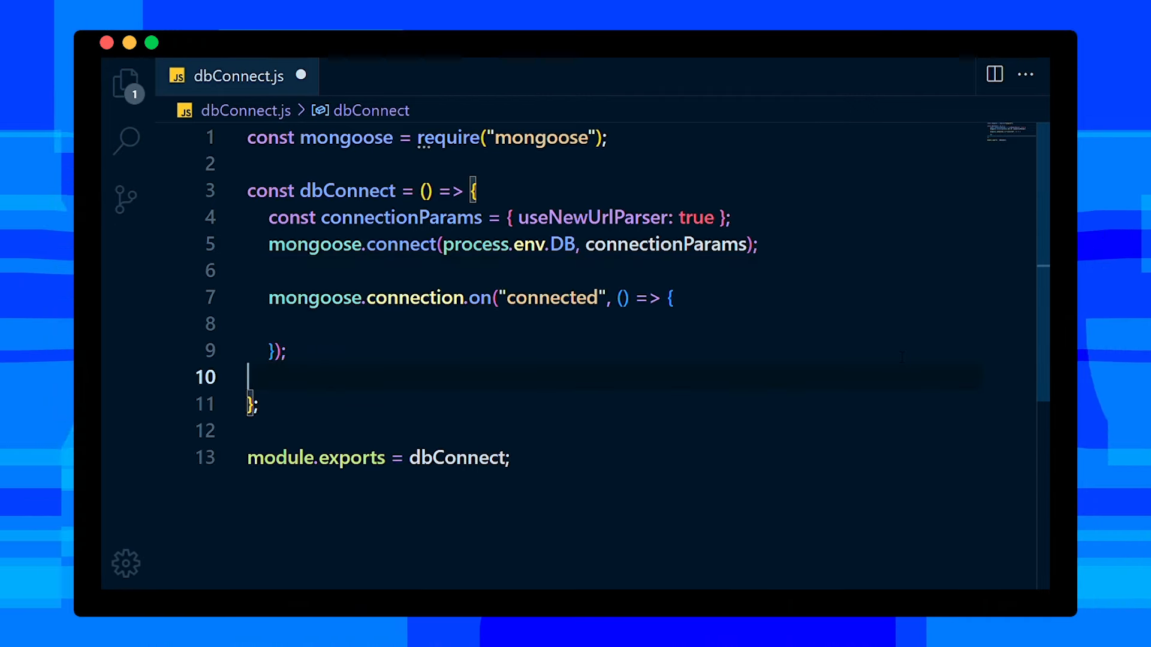
key("Up")
key("Up")
type("console.log(\"Connected to database sucessfully\");")
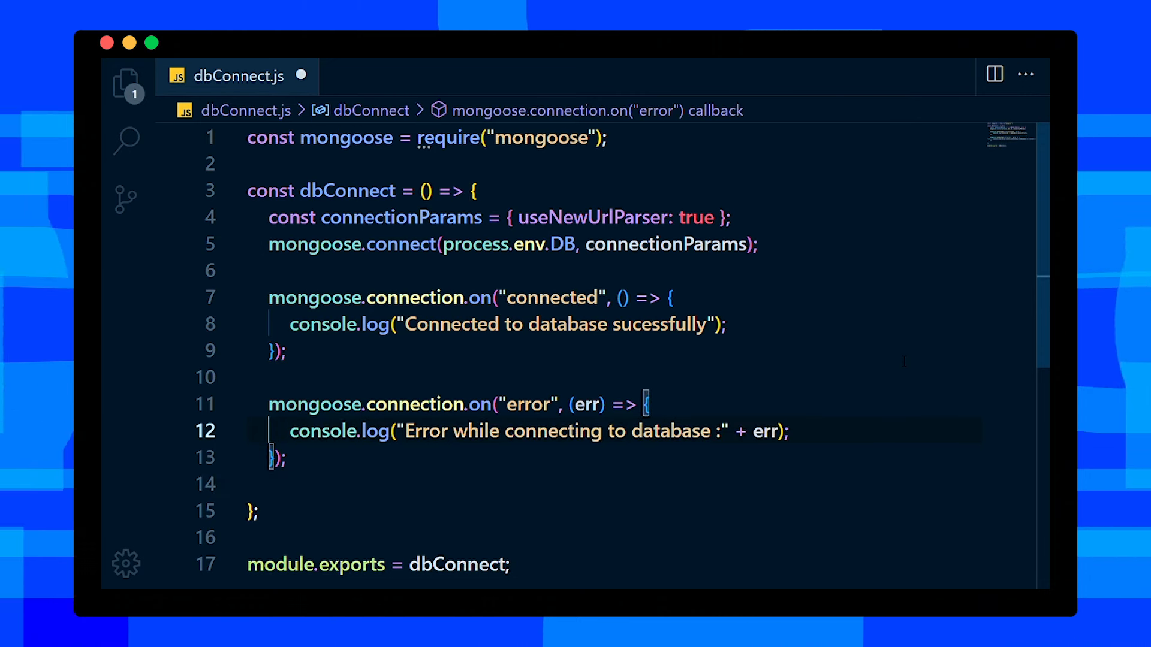
scroll(902, 358, "down", 2)
type("console.log(\"Mongodb connection disconnected\");")
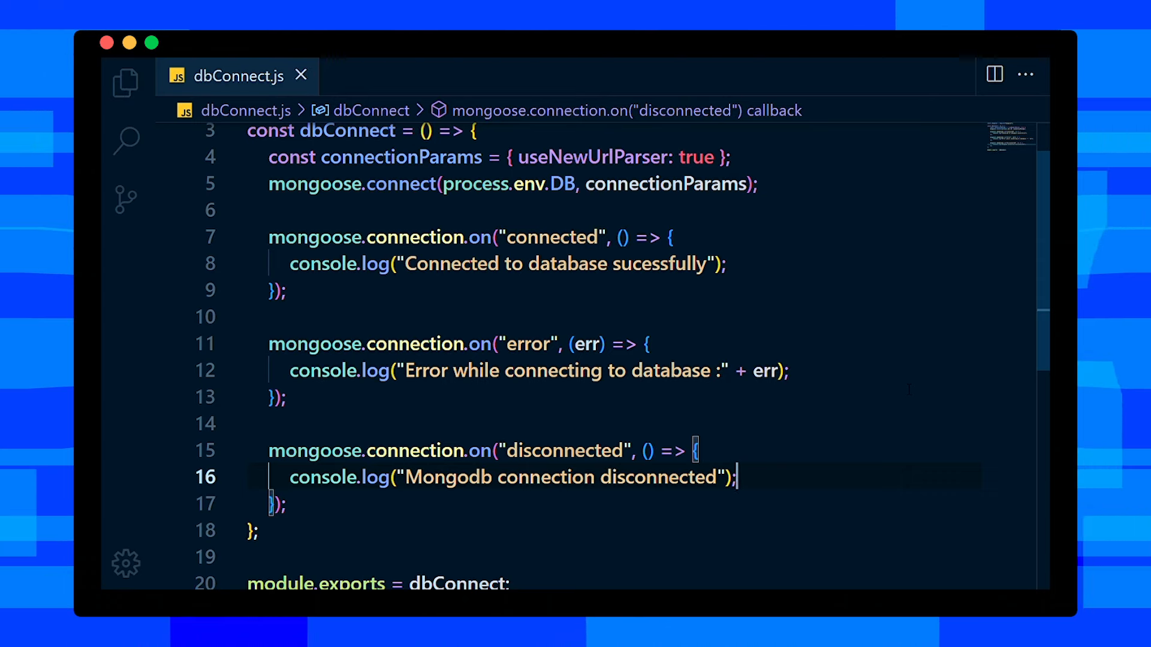
key("ctrl+b")
Require ./dbConnect in server.js and call dbConnect() after creating the app, then save
left_click(506, 76)
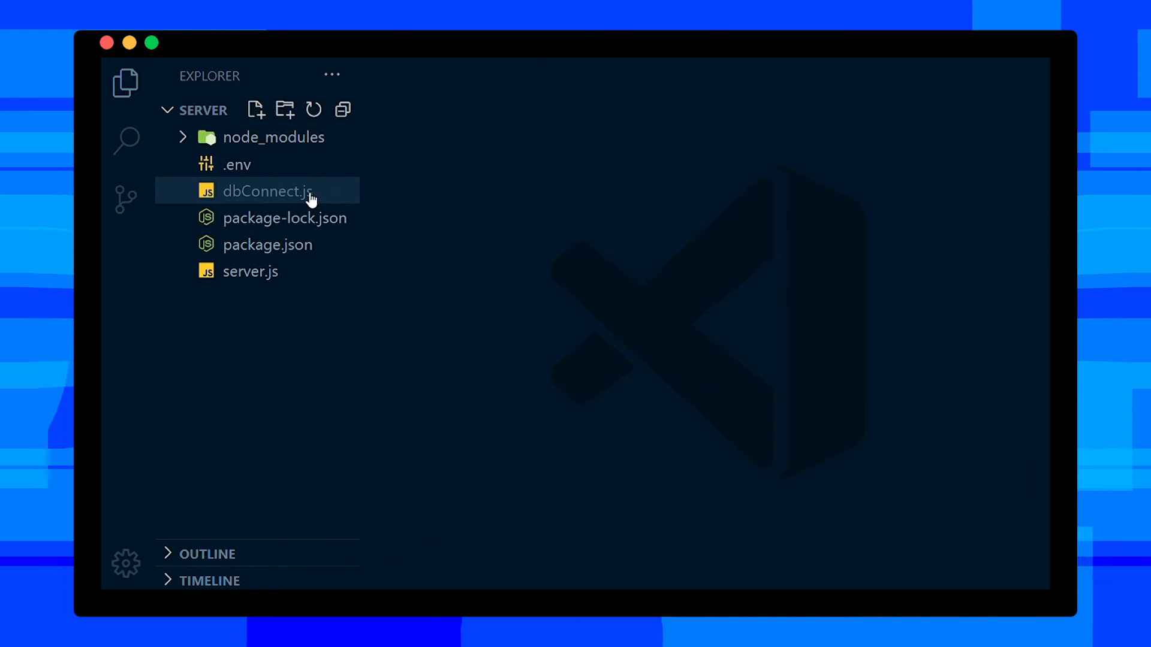
left_click(280, 274)
key("ctrl+b")
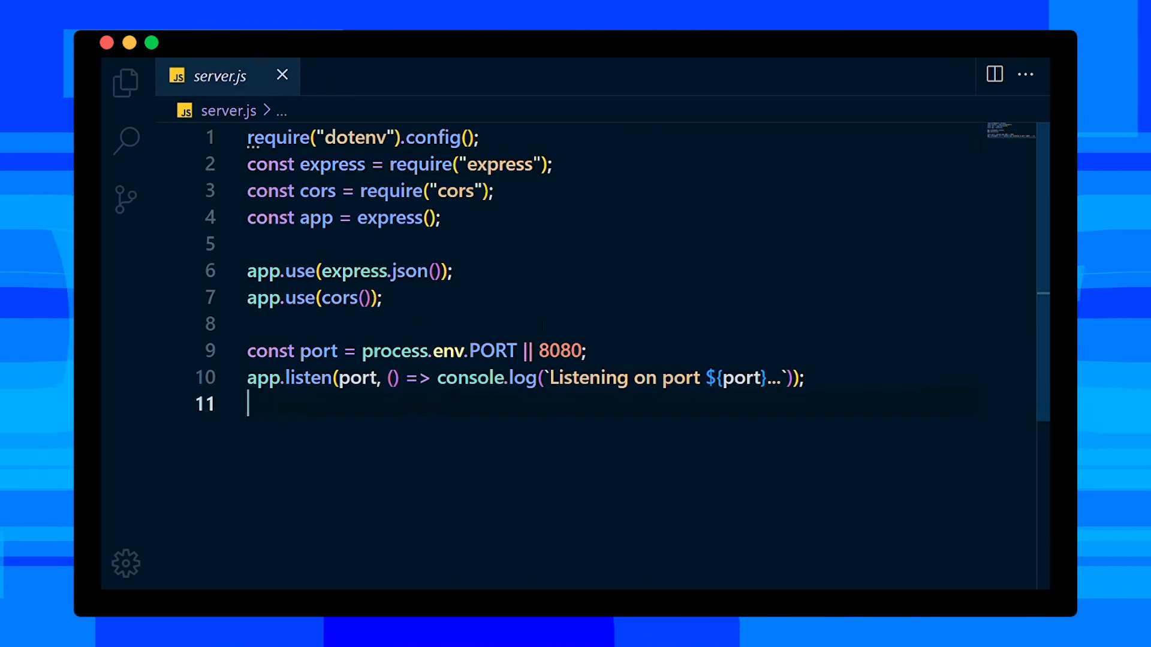
key("Return")
type("const dbConnect = require(\"./dbConnect\");")
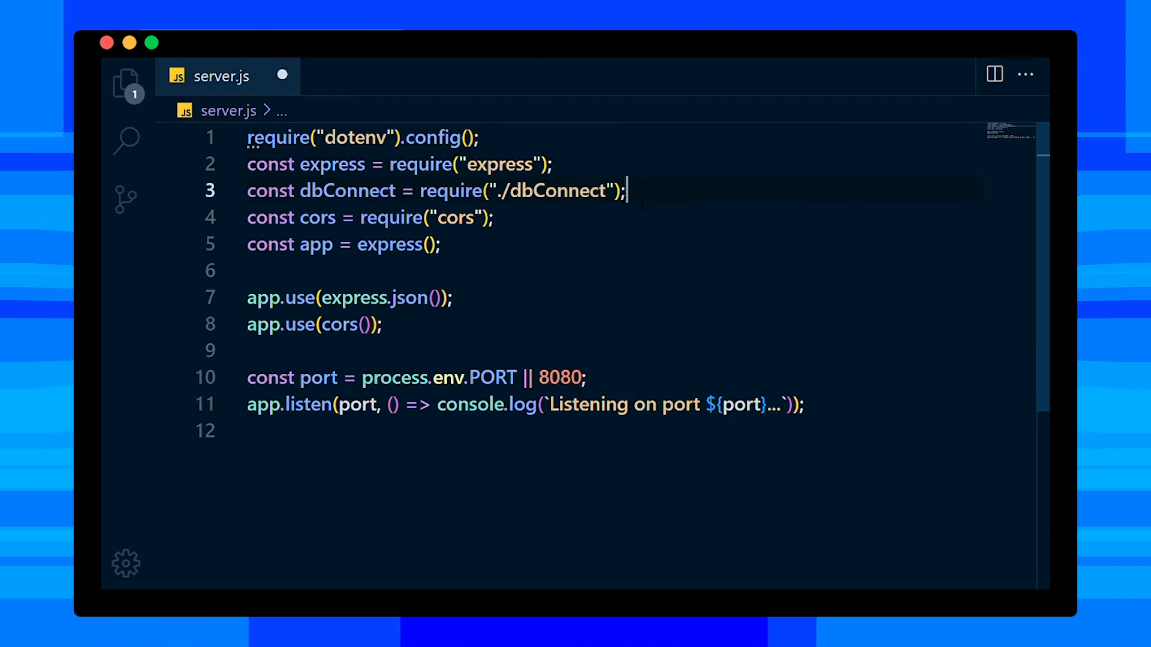
key("Down")
key("Down")
key("Down")
key("Return")
type("dbConnect();")
key("Return")
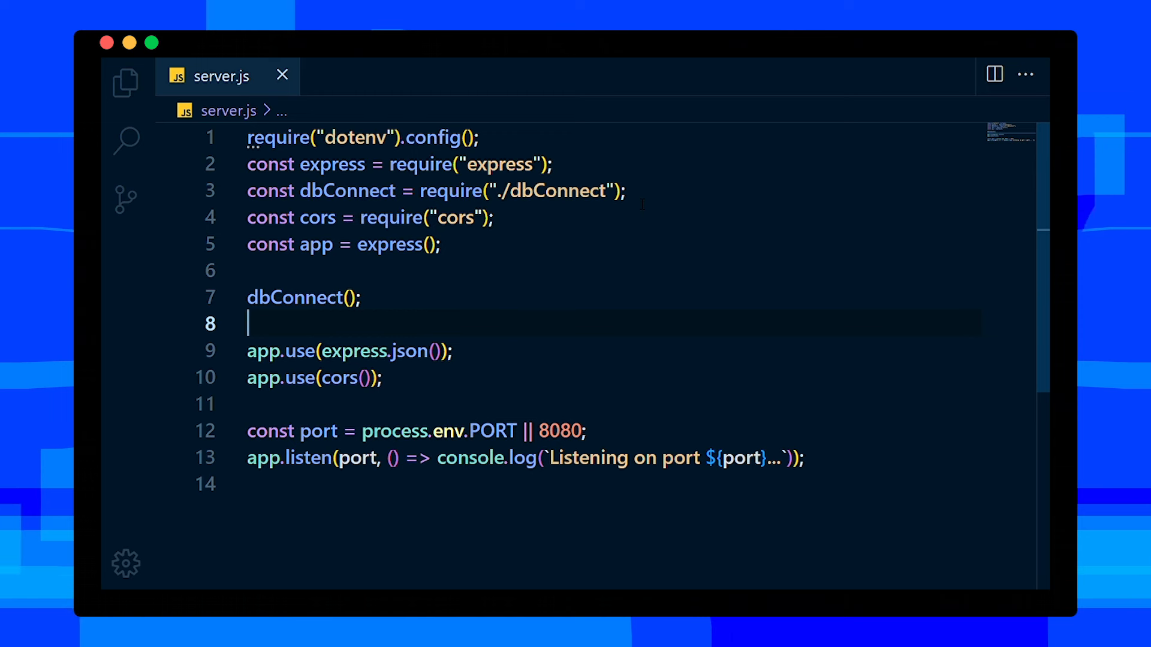
key("super+b")
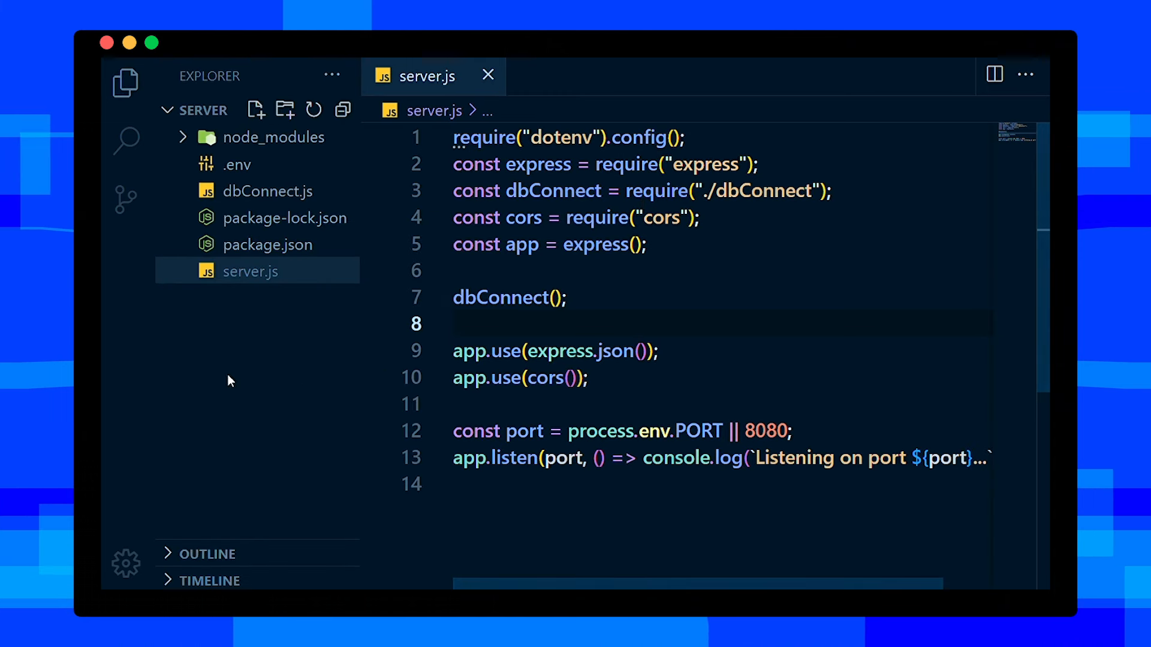
left_click(285, 110)
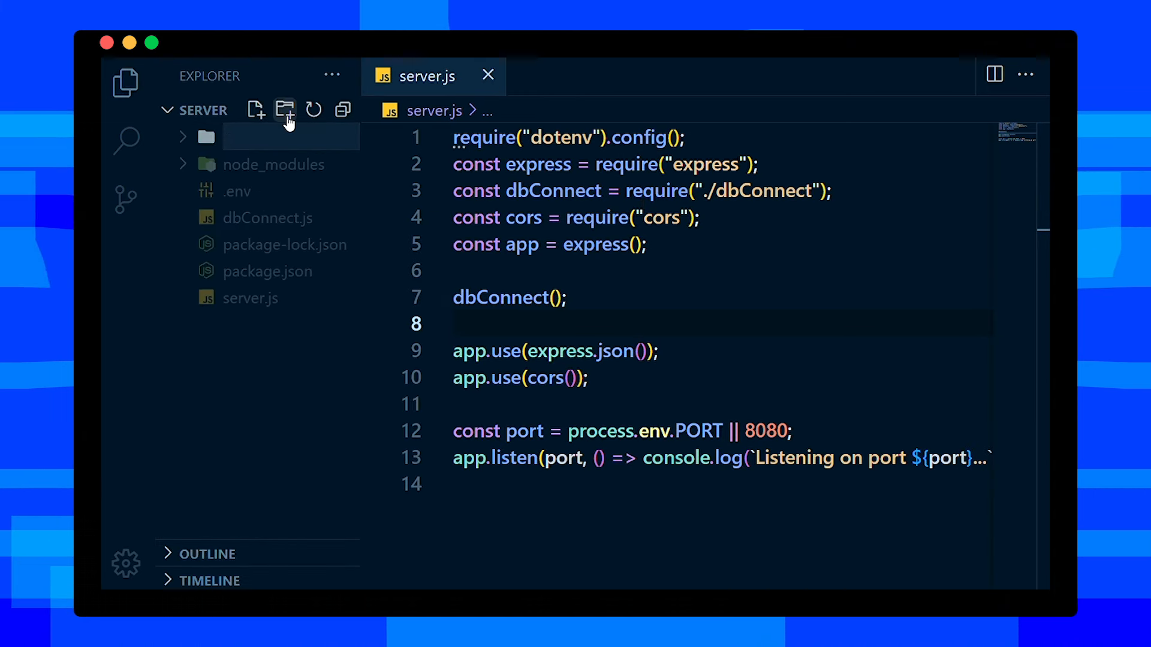
type("models")
Create models/Movie.js and start it with the mongoose import
key("Return")
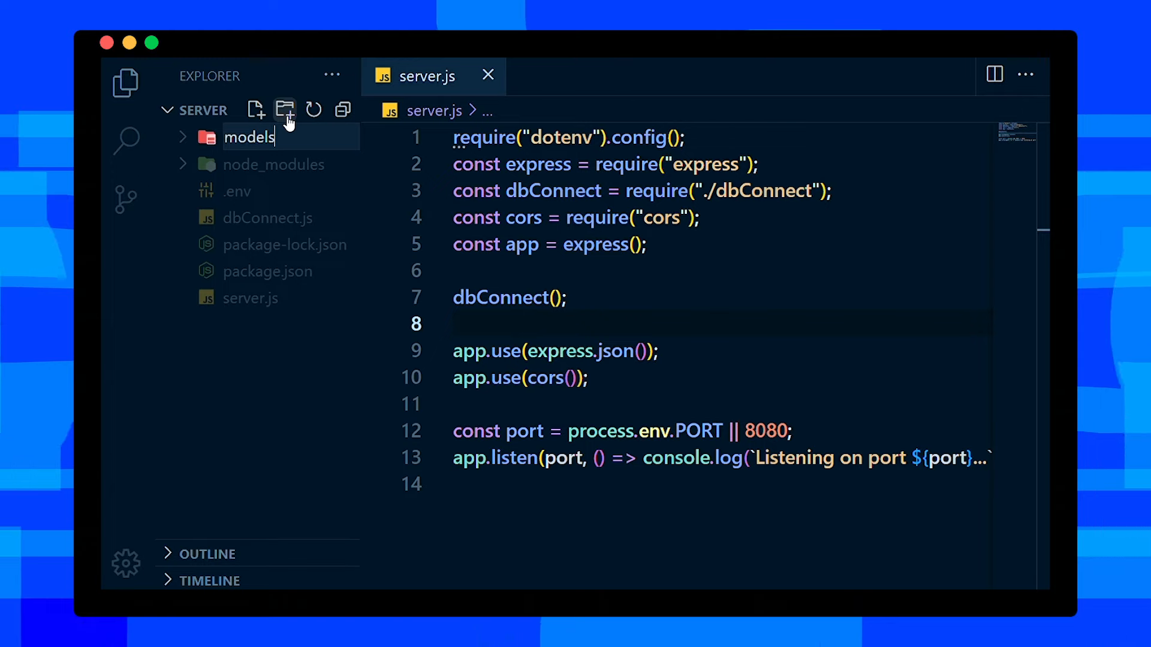
left_click(257, 112)
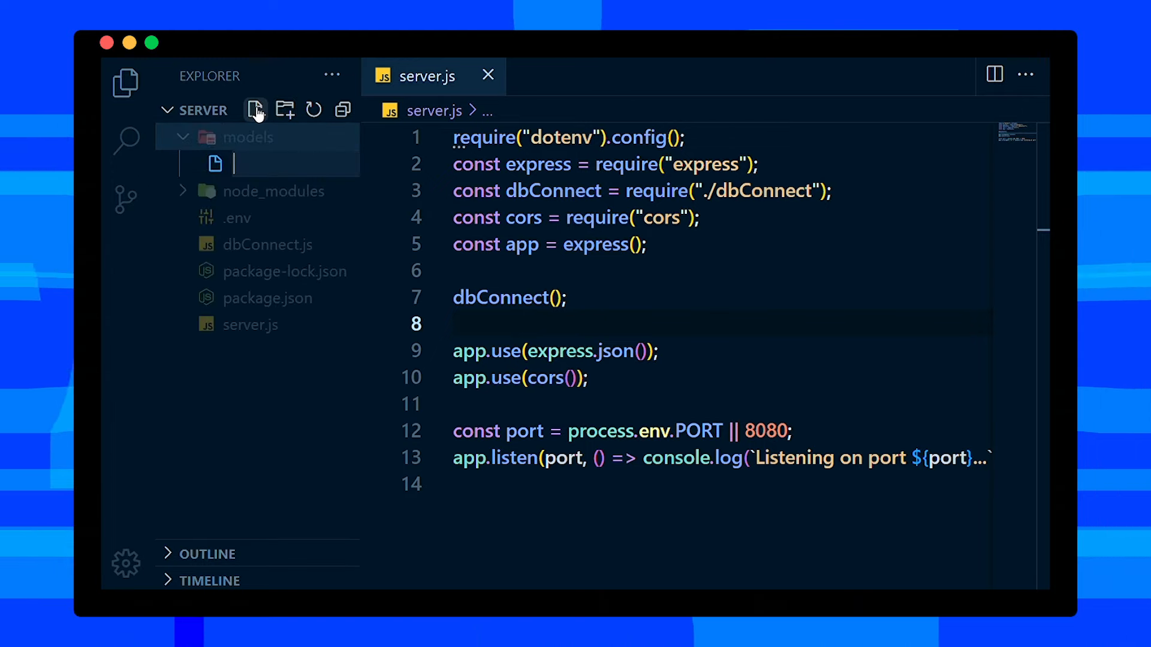
type("Movie")
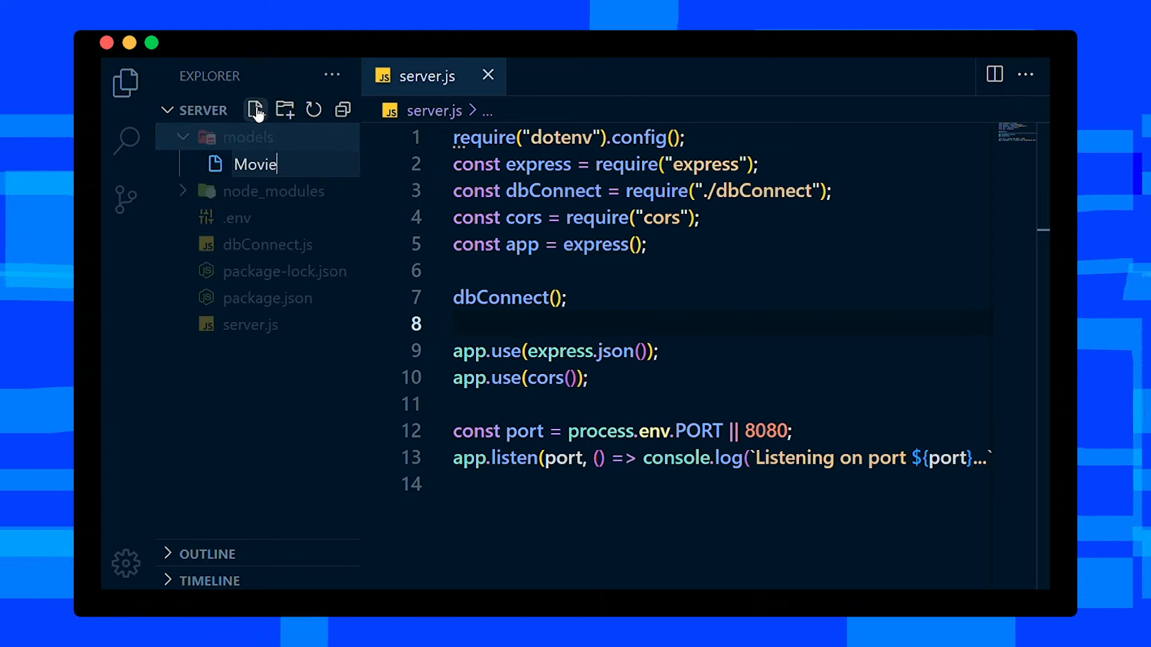
type(".js")
key("Return")
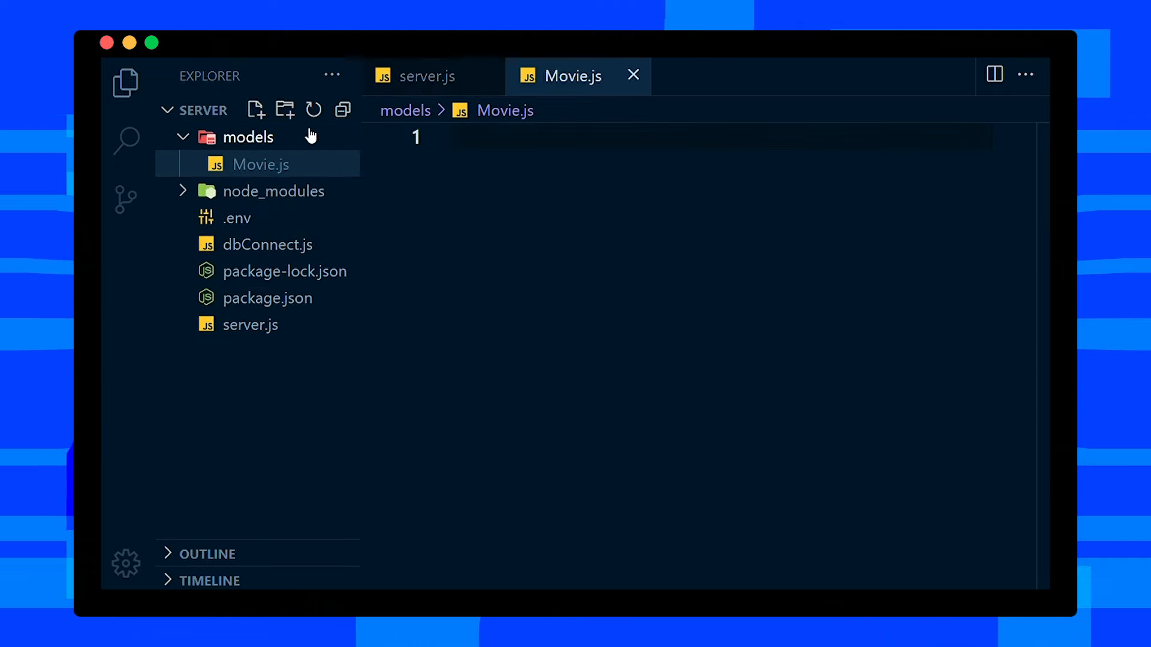
key("ctrl+b")
left_click(282, 78)
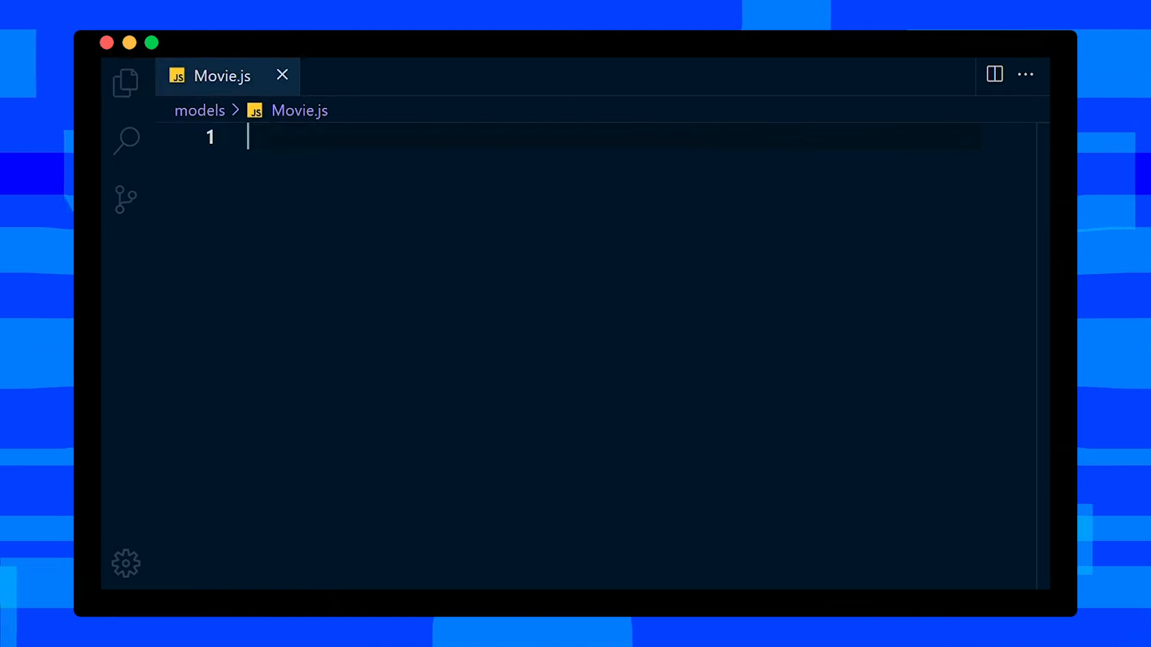
type("const mongoose = require(\"mongoose\");")
key("Return")
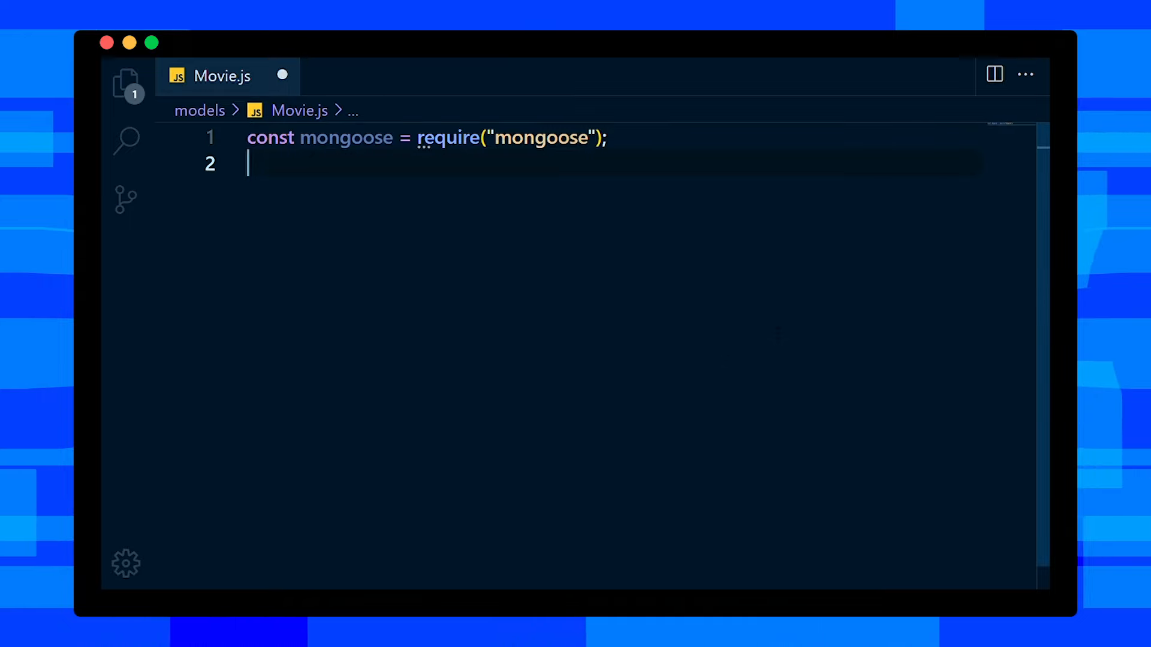
type("const movieSchema = new mongoose.Schema({  });")
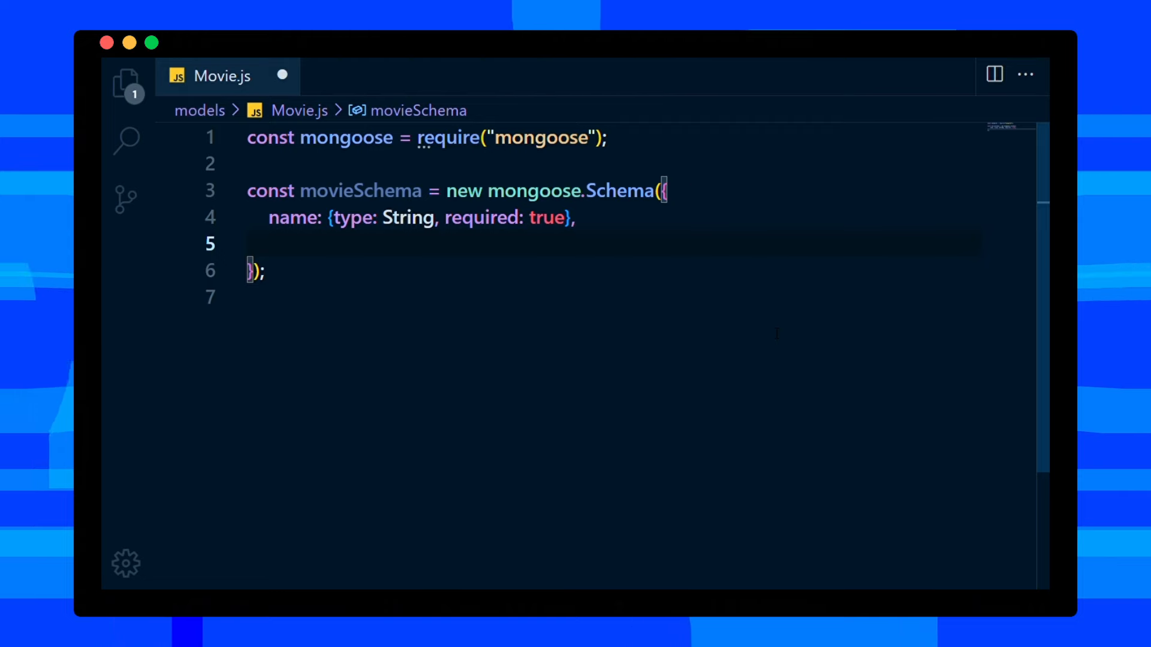
type("img: {type: String, required: true},")
Define the movie schema with name, img, year, genre and rating, export the model and save
key("Return")
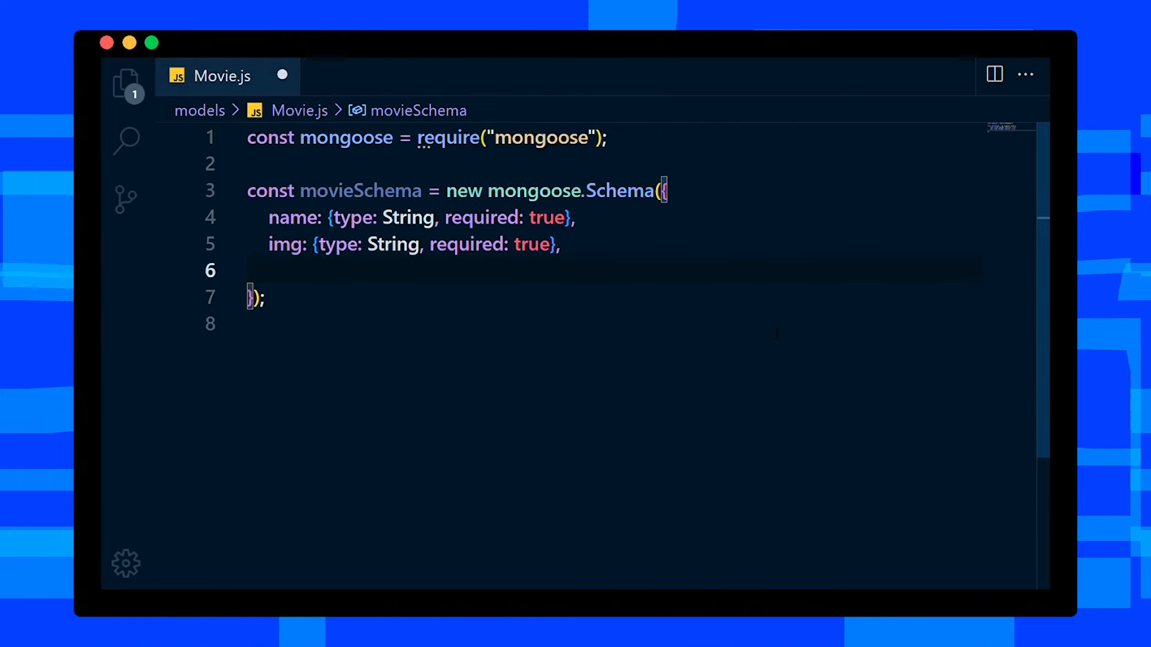
type("year: {type: Number, required: true},")
key("Return")
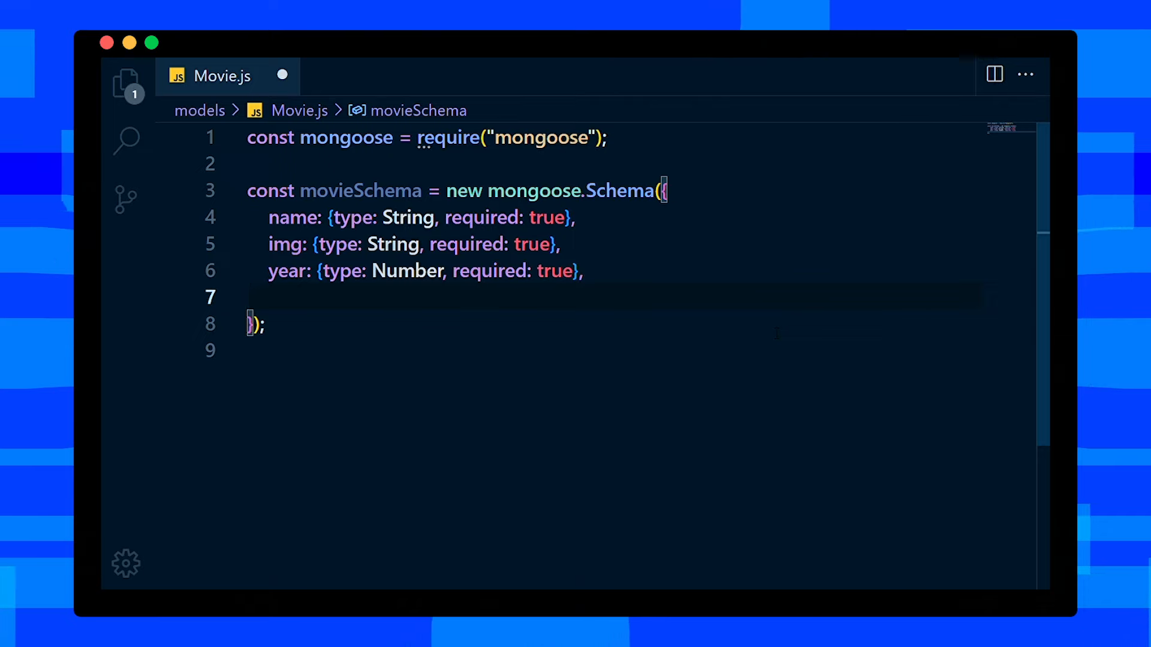
type("genre: {type: [String], required: true},")
key("Return")
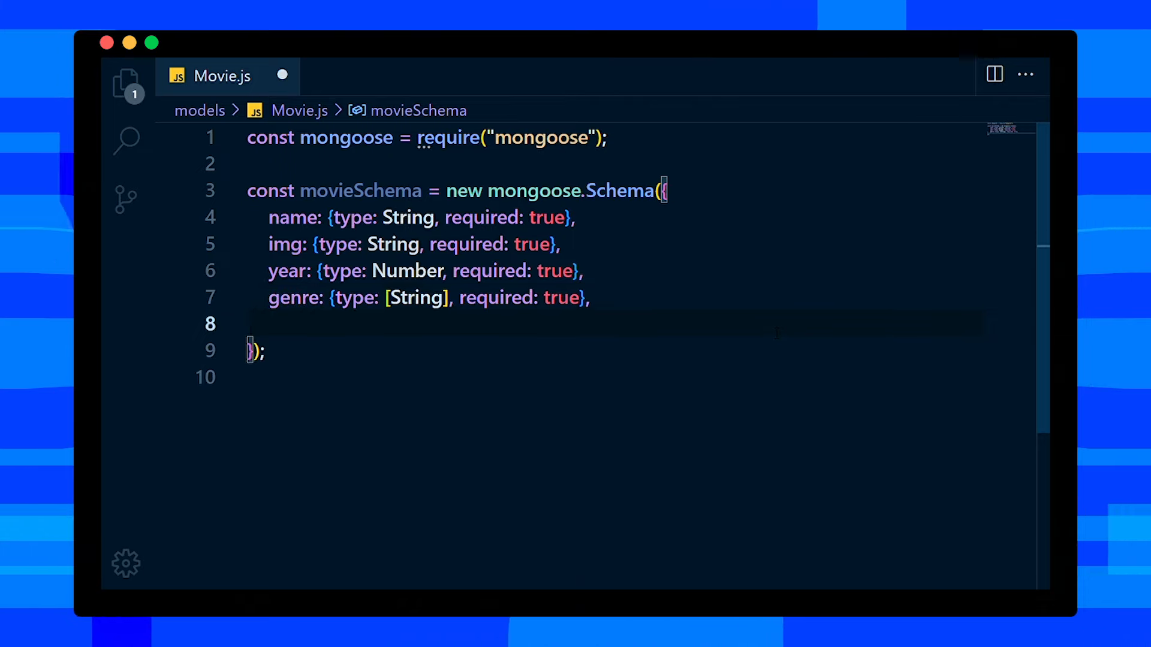
type("rating: {type: Number, required: true}")
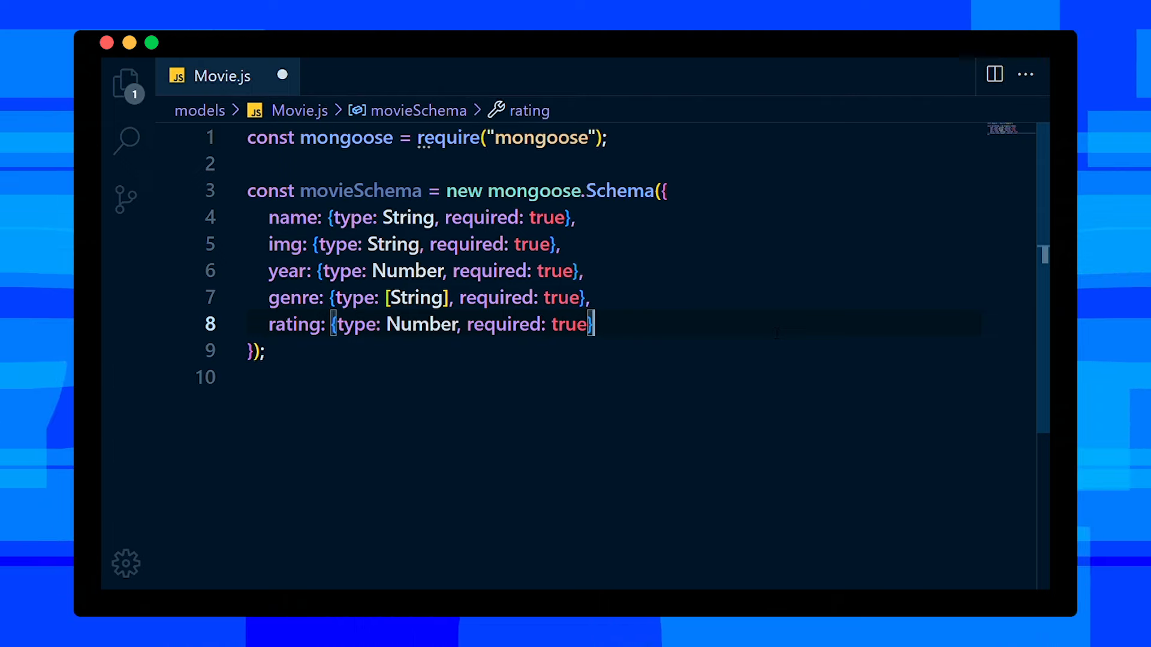
key("Down")
key("Down")
key("Return")
type("module.exports = mongoose.model(\"movie\", movieSchema);")
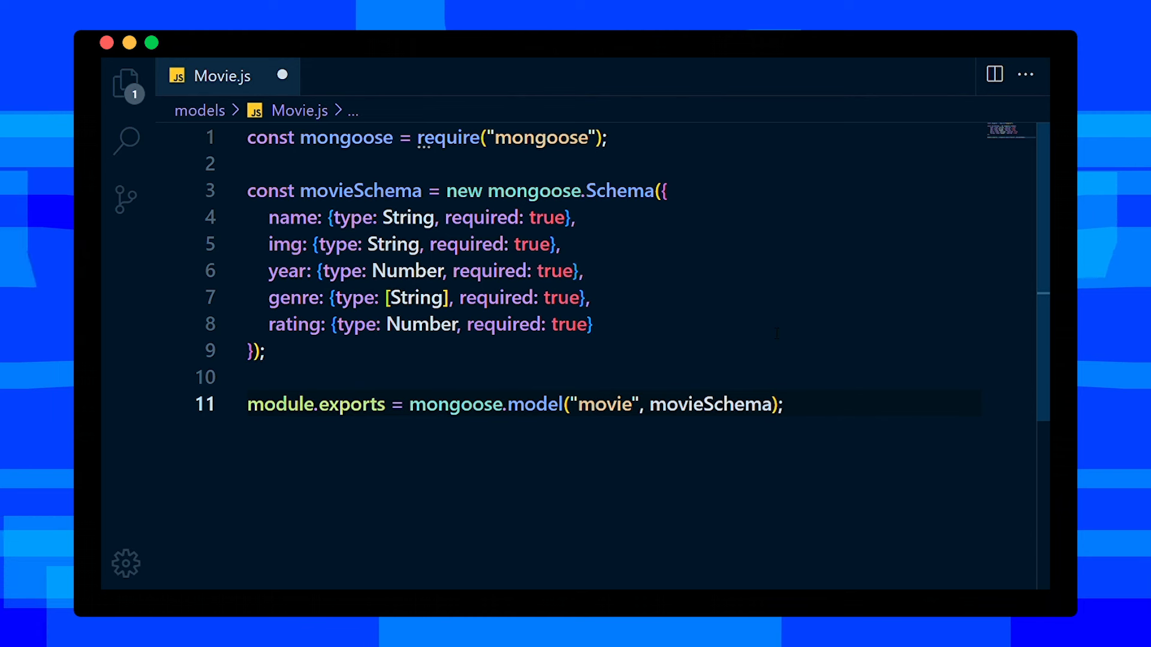
key("ctrl+s")
key("ctrl+b")
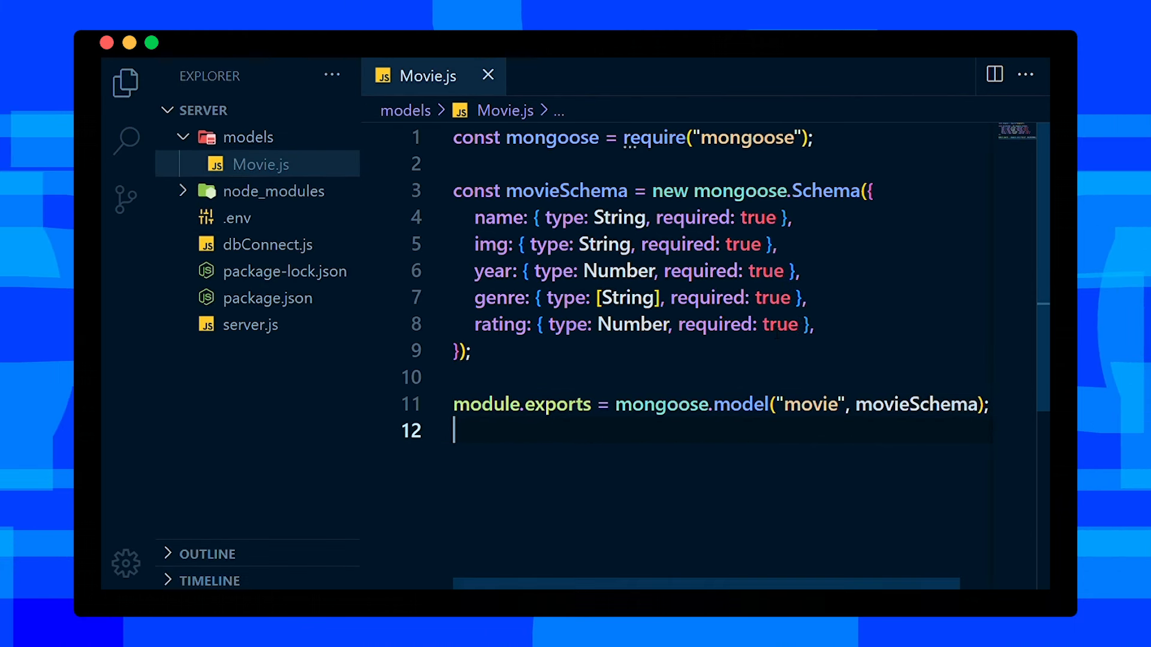
Create routes/movies.js, close the Movie model and begin the router setup
left_click(229, 136)
left_click(282, 115)
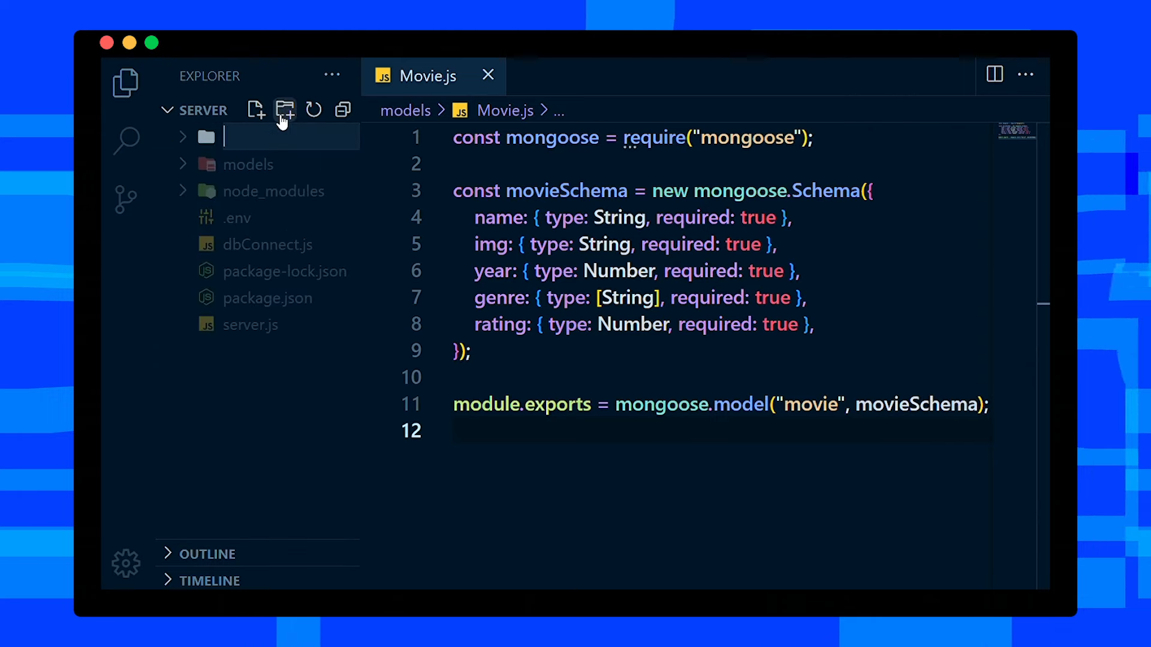
type("routes")
key("Return")
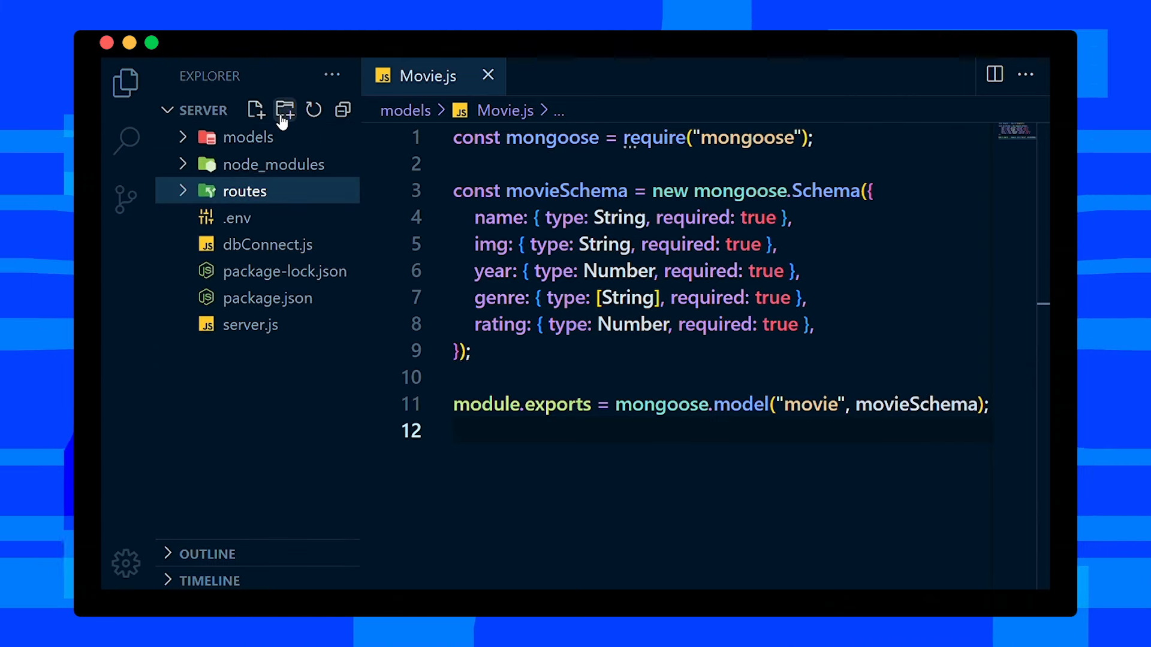
left_click(256, 111)
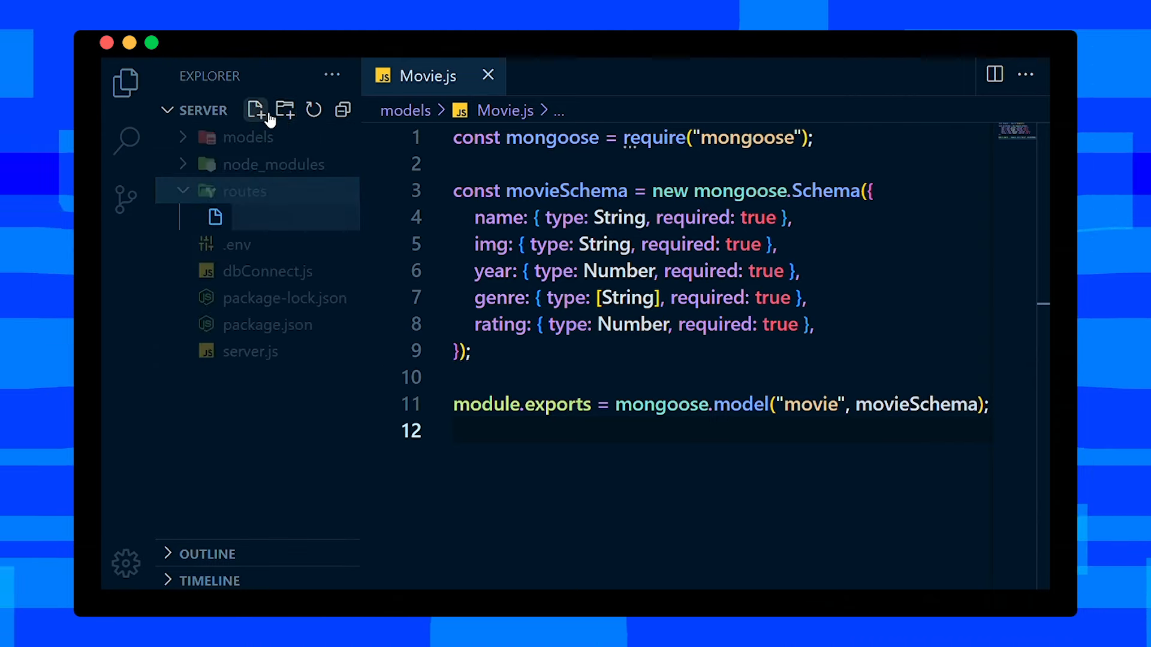
type("movies.js")
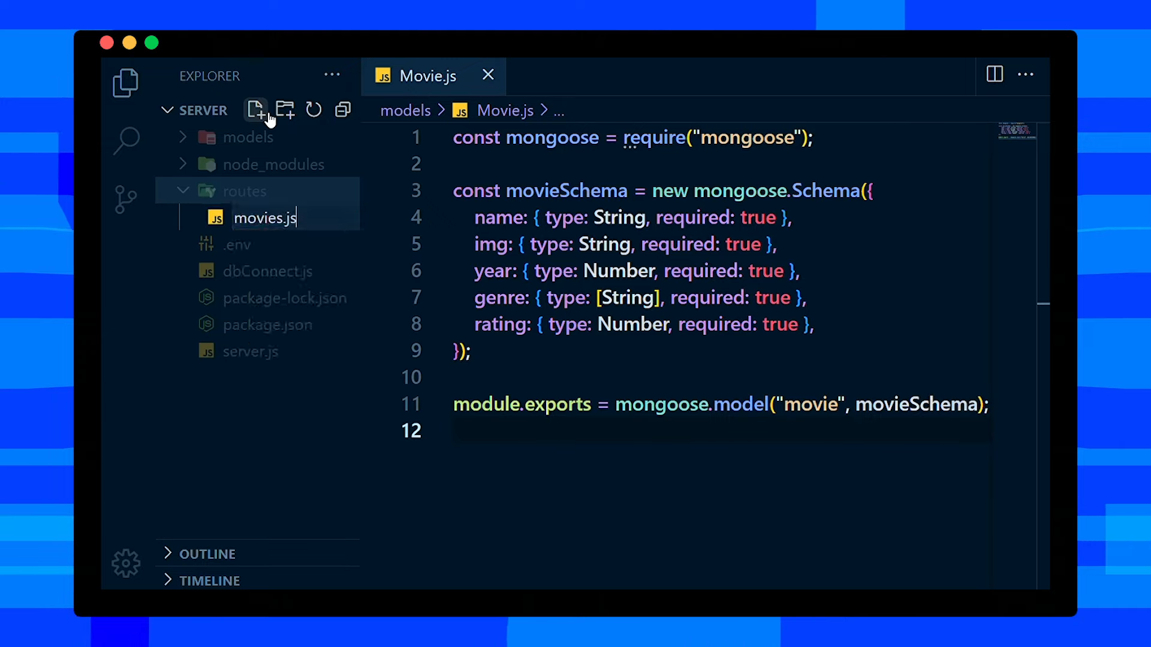
key("Return")
key("ctrl+b")
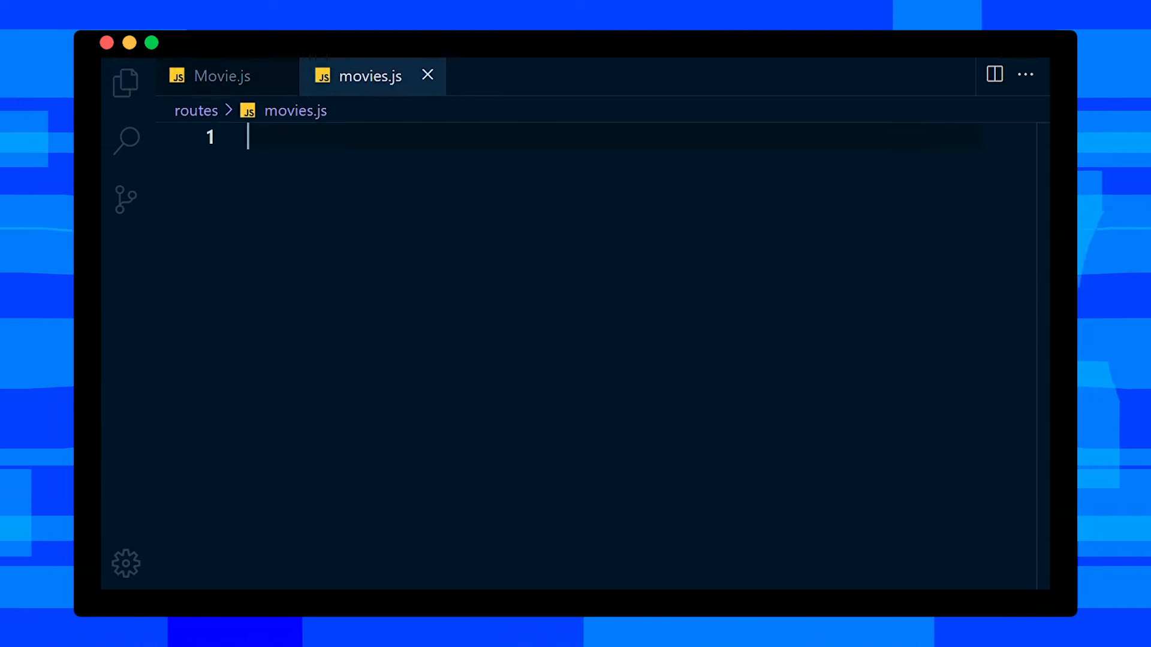
left_click(284, 77)
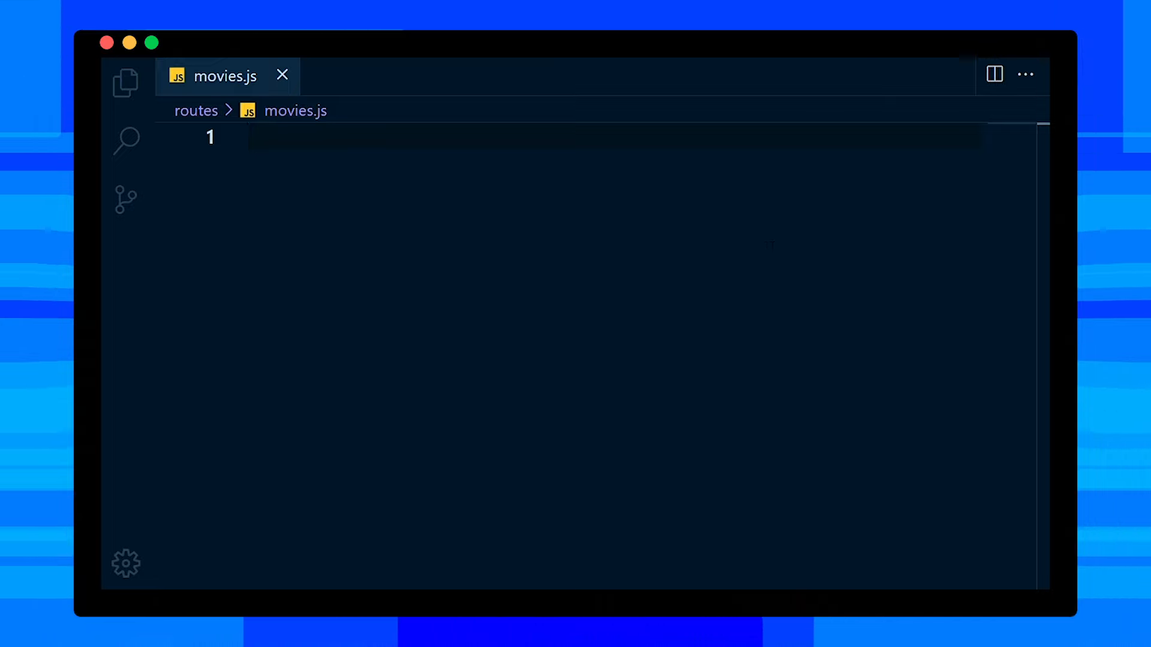
type("const router = require(\"express\").Router();")
key("Return")
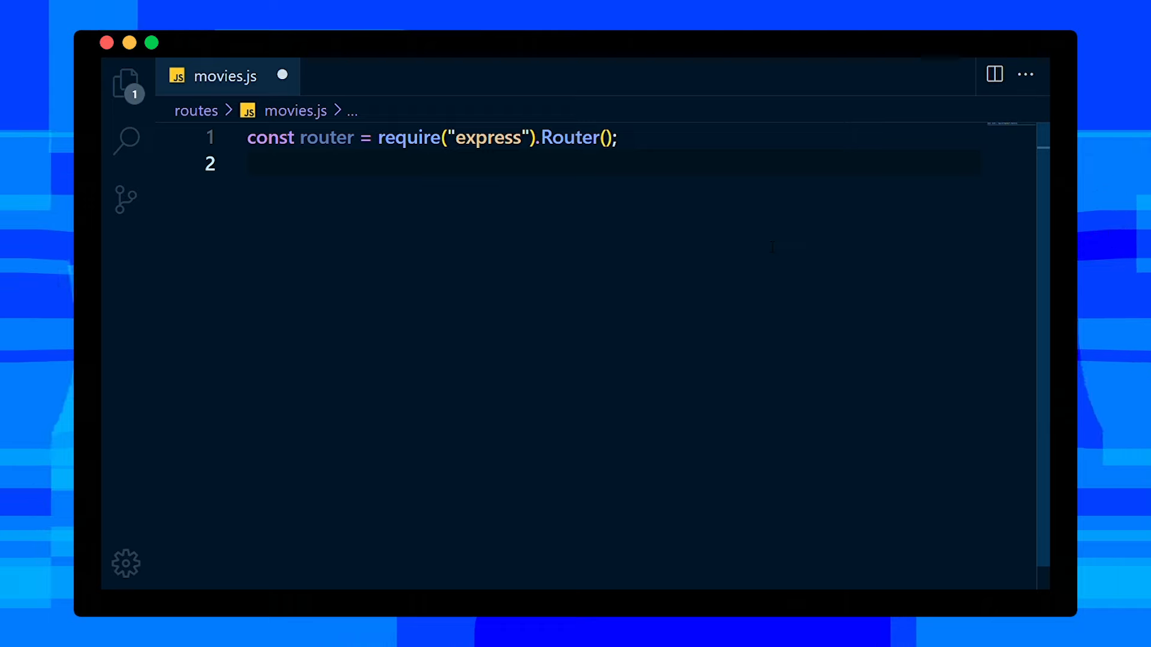
type("const Movie = require(\"../models/Movie\");")
Insert the GET /movies try/catch route, log errors in catch and return a 500 response
key("Return")
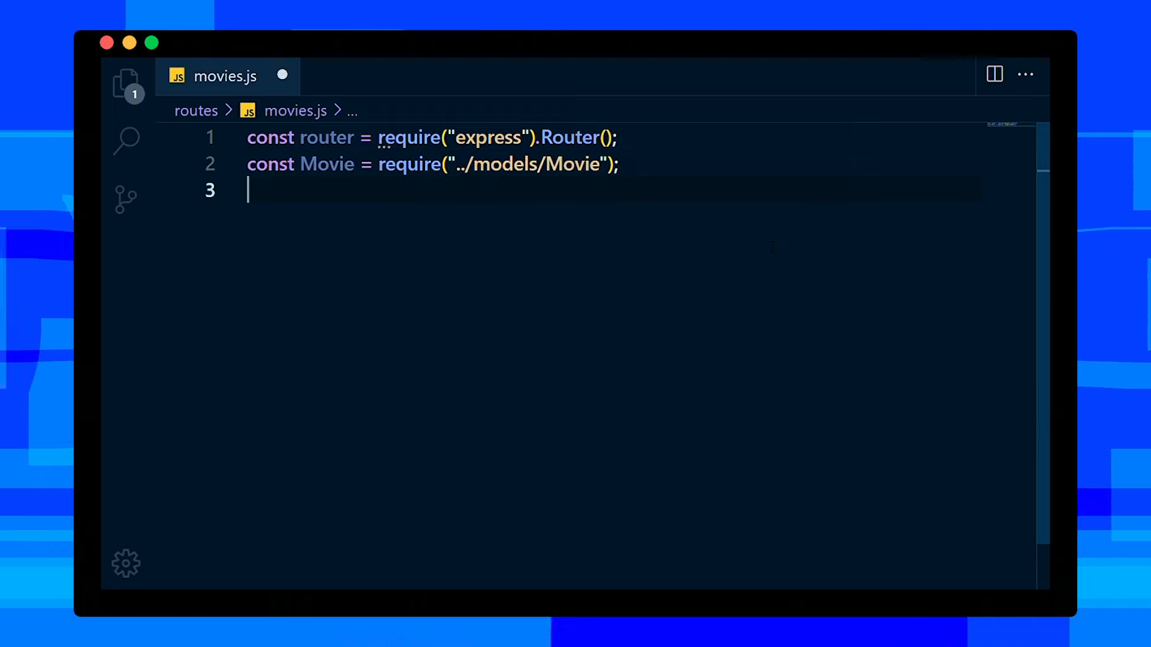
type("router.get(\"/movies\", async (req, res) => {   try {    } catch (err) {    } });")
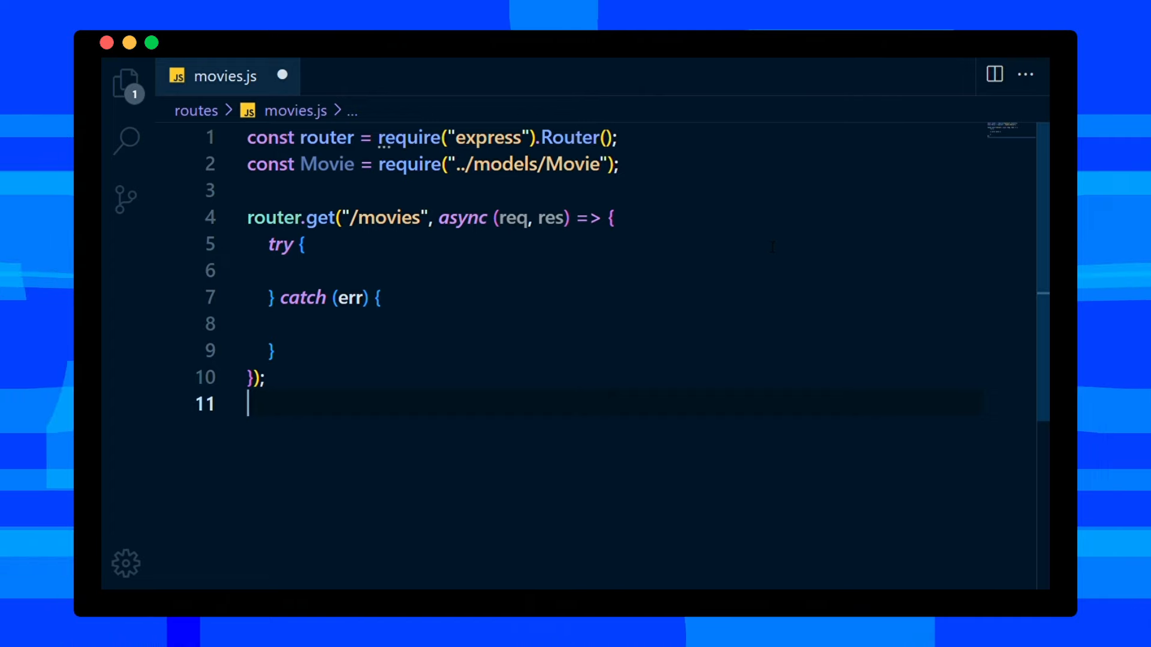
key("Up")
key("Up")
key("Up")
type("console.log(err);")
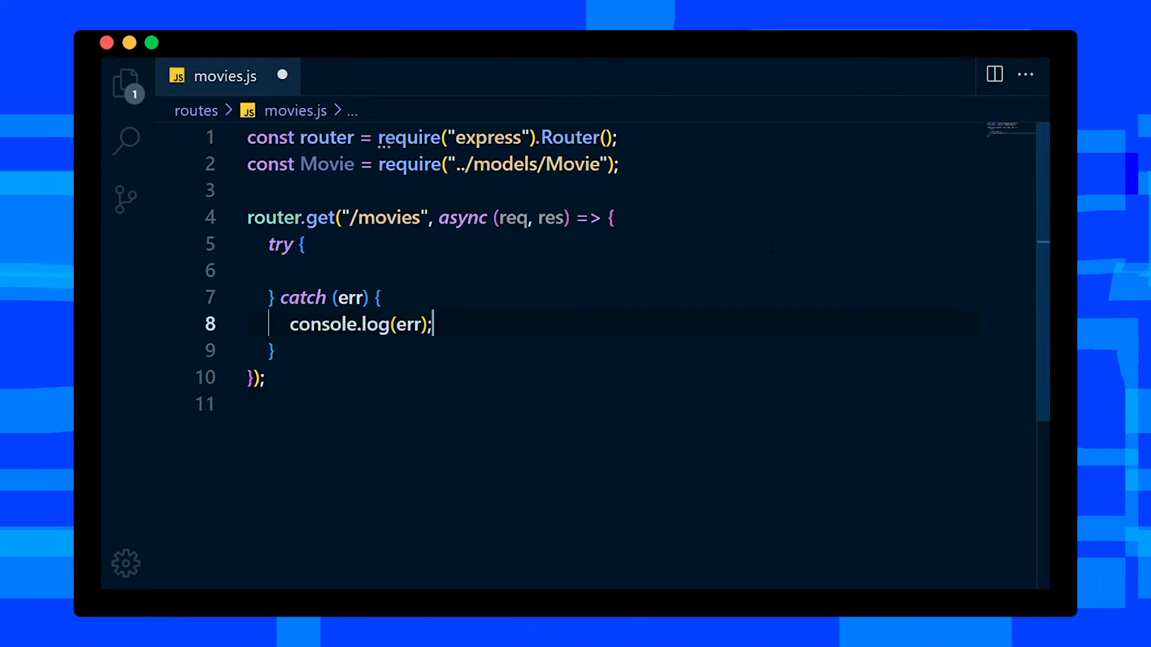
key("Return")
type("res.status(500).json({ error: true, message: \"Internal Server Error\" });")
type("module.exports = router;")
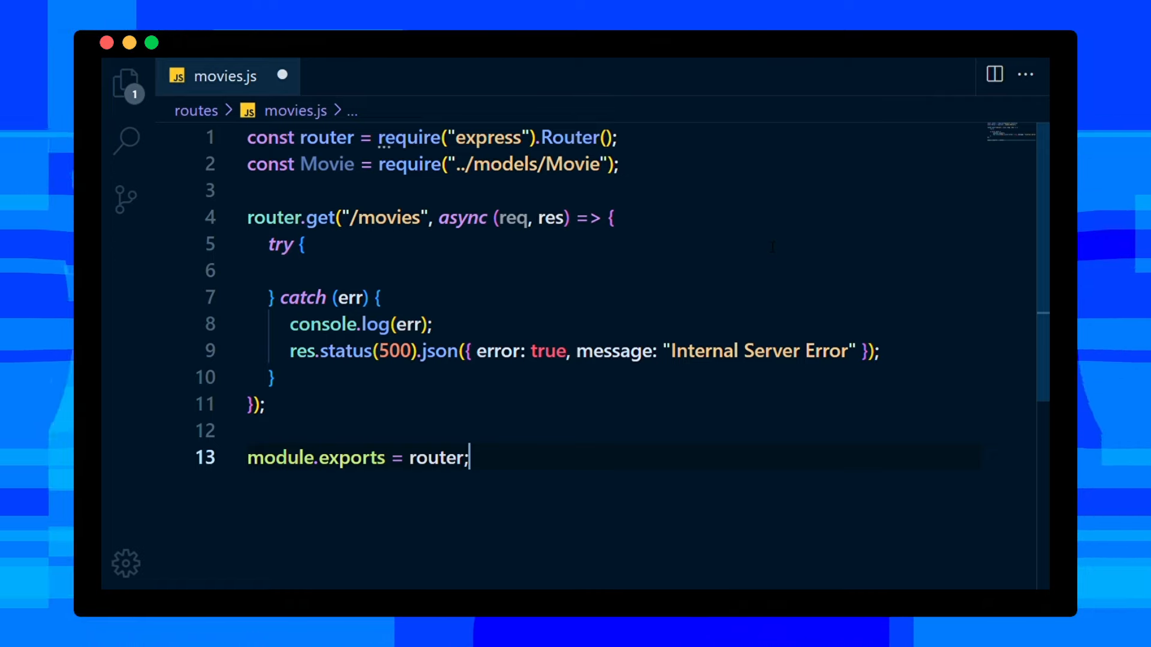
type("const page = parseInt(req.query.page) - 1 || 0;")
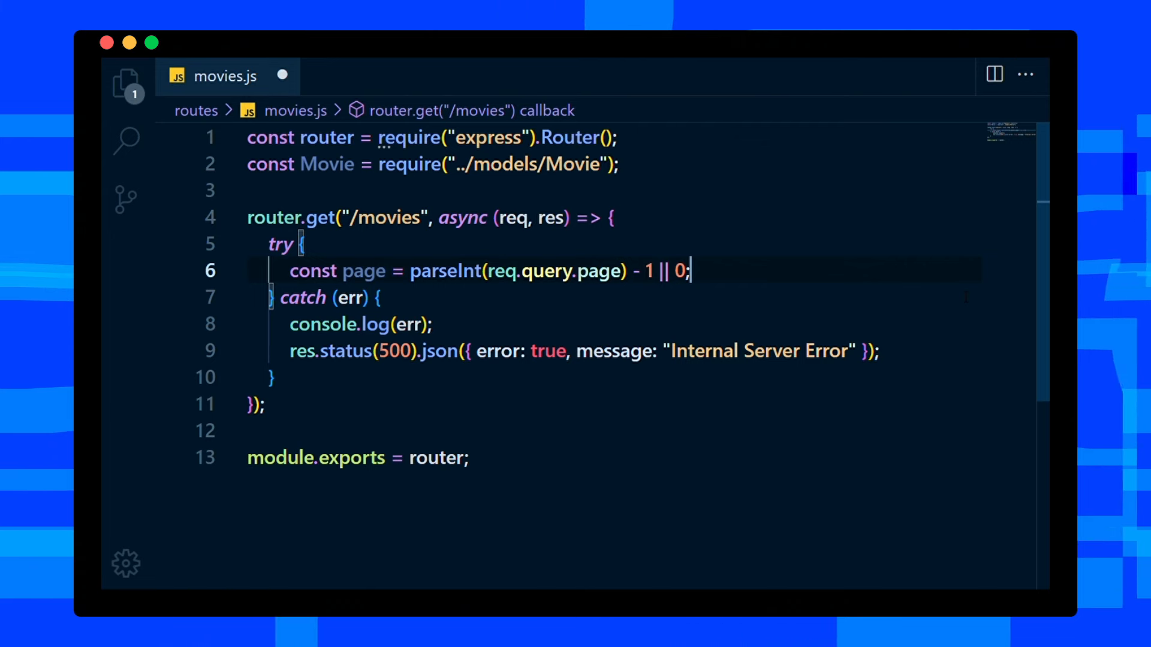
Add limit, search, sort and genre query lines with defaults, then paste the ten-entry genreOptions array
key("Return")
type("const limit = parseInt(req.query.limit) || 5;")
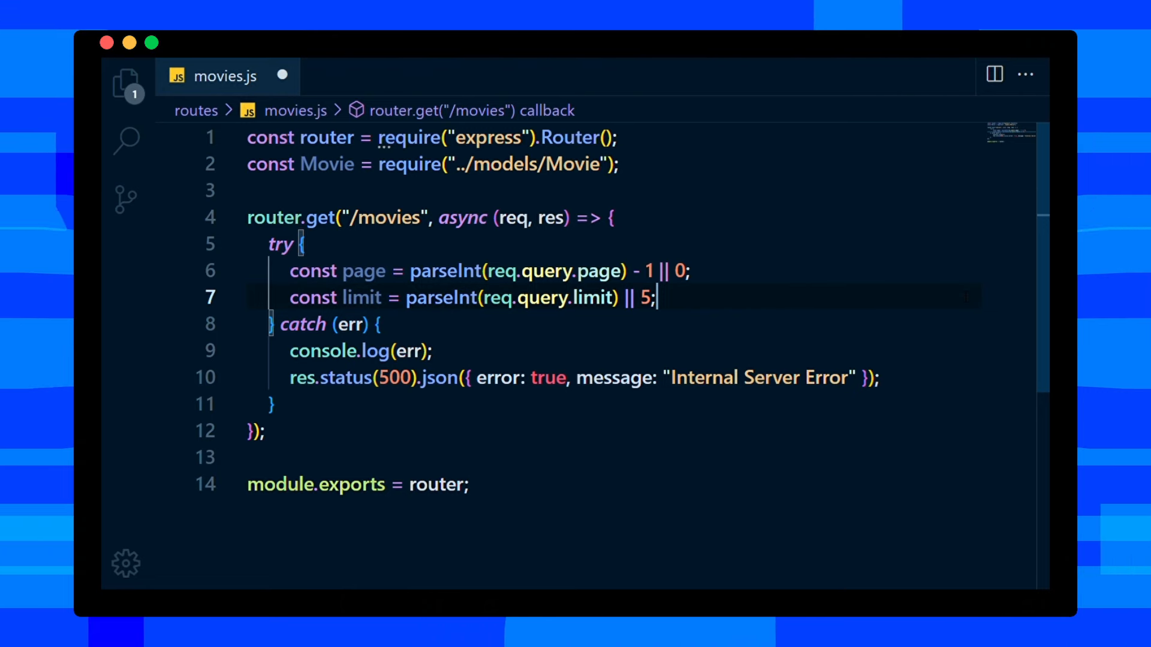
key("Return")
type("const search = req.query.search || \"\";")
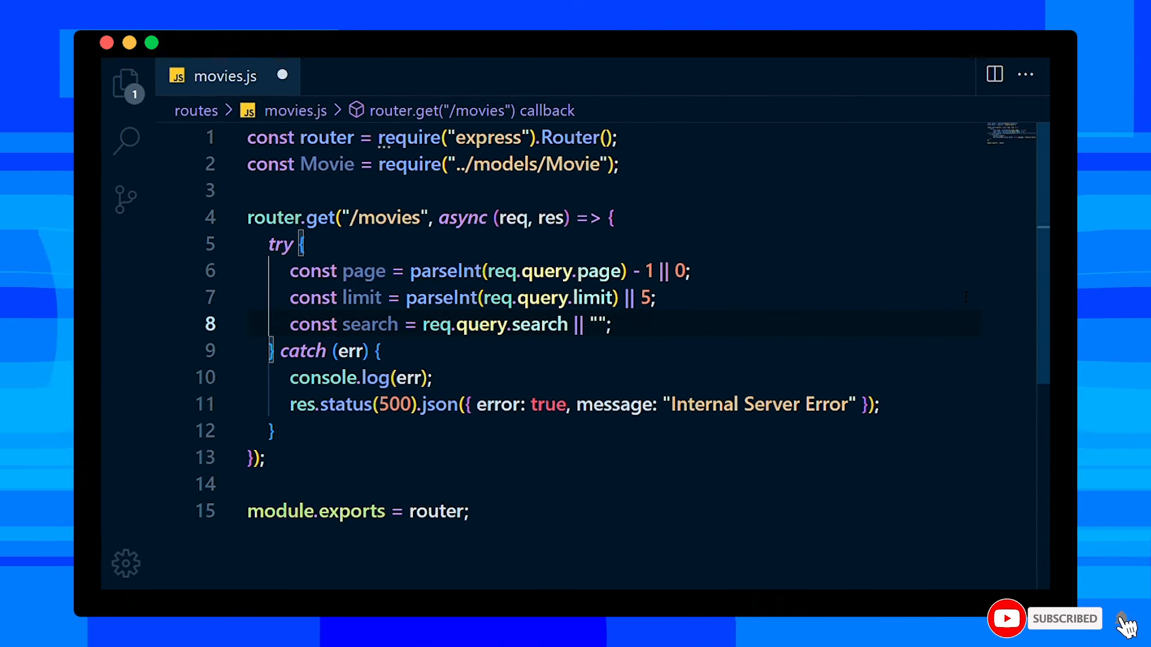
key("Return")
type("let sort = req.query.sort || \"rating\";")
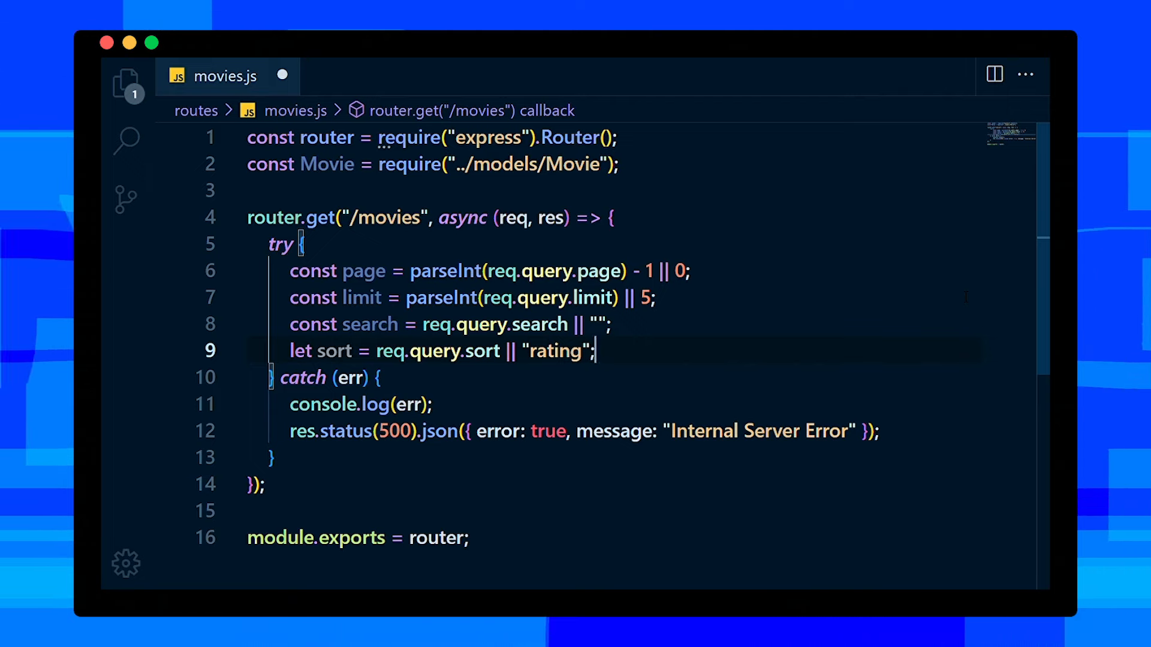
key("Return")
type("let genre = req.query.genre || \"All\";")
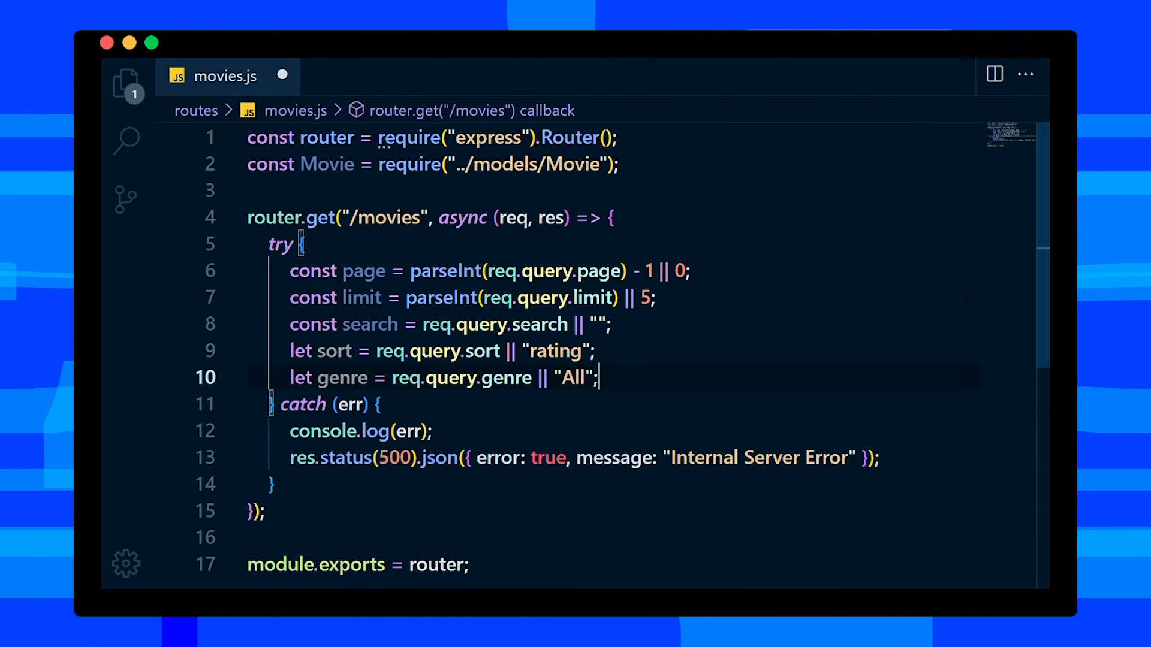
type("const genreOptions = [       \"Action\",       \"Romance\",       \"Fantasy\",       \"Drama\",       \"Crime\",       \"Adventure\",       \"Thriller\",       \"Sci-fi\",       \"Music\",       \"Family\",     ];")
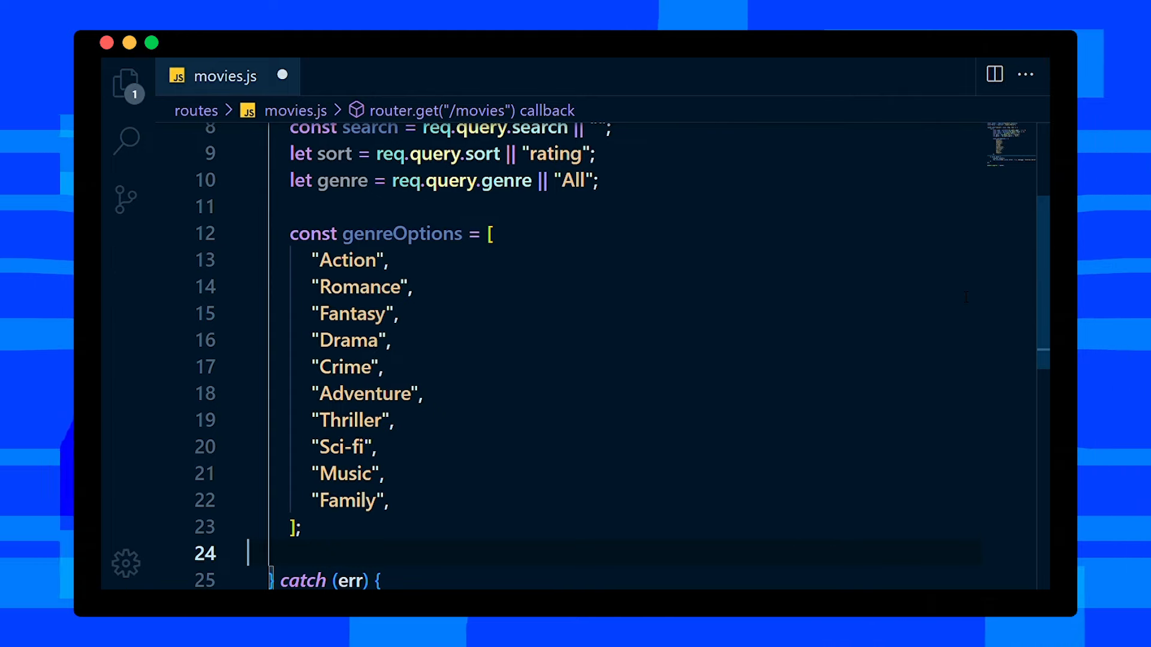
scroll(965, 296, "down", 1)
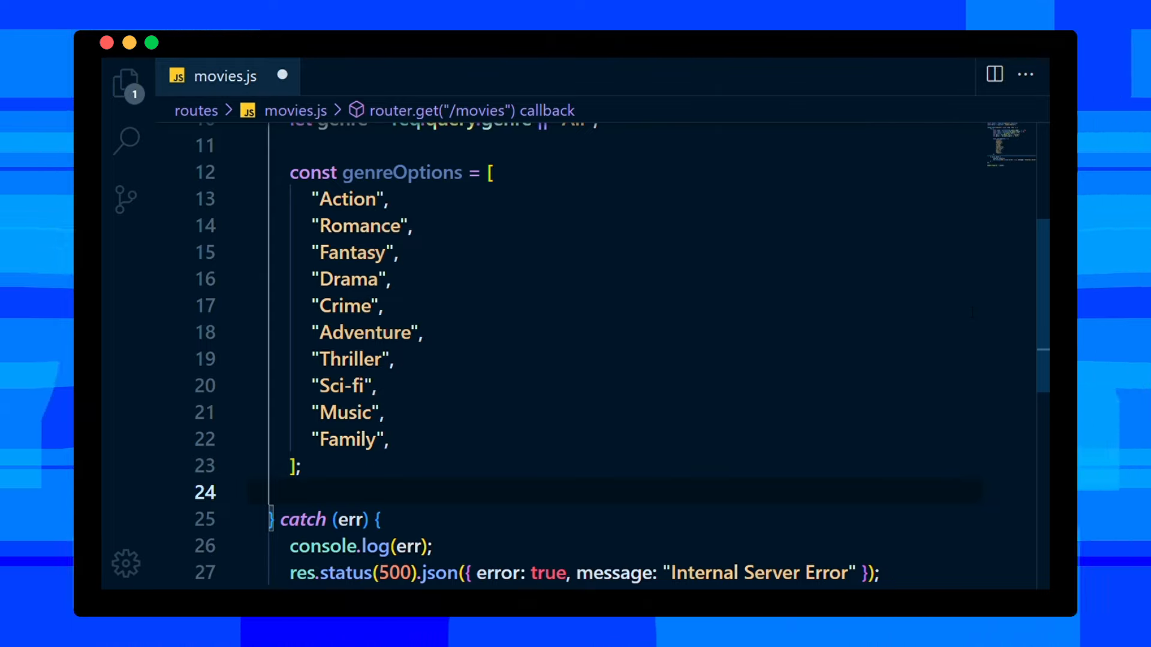
scroll(576, 360, "down", 1)
scroll(576, 361, "down", 1)
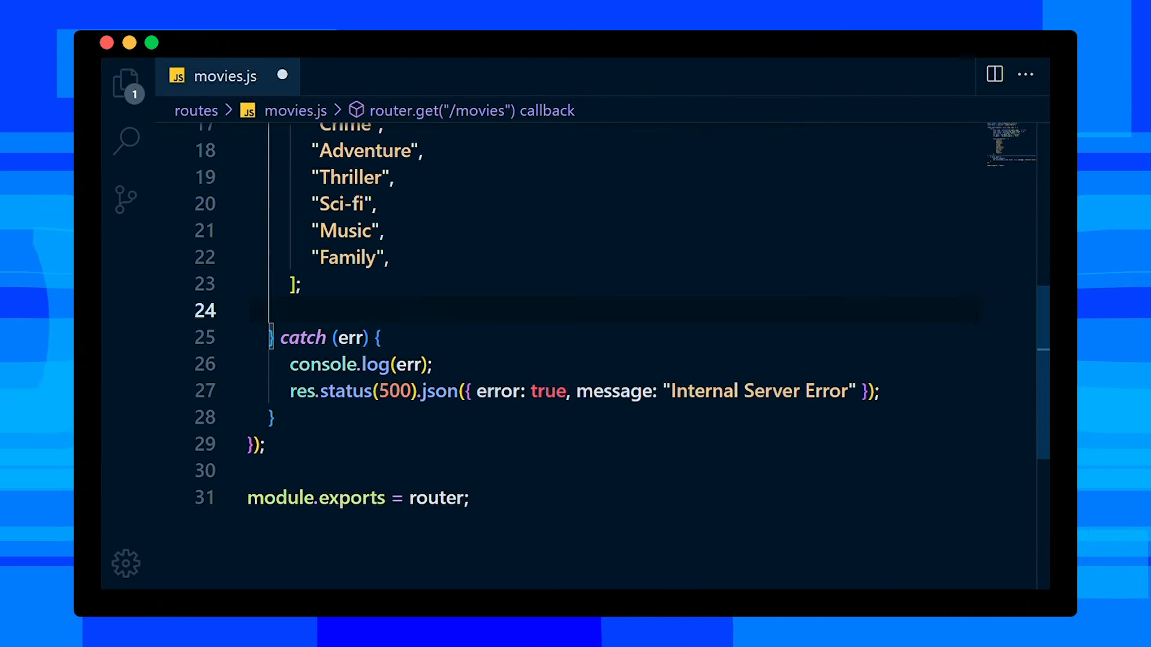
Write the genre === "All" and sort split(",") ternaries, then declare let sortBy = {}
key("Return")
type("genre === \"All\"")
key("Return")
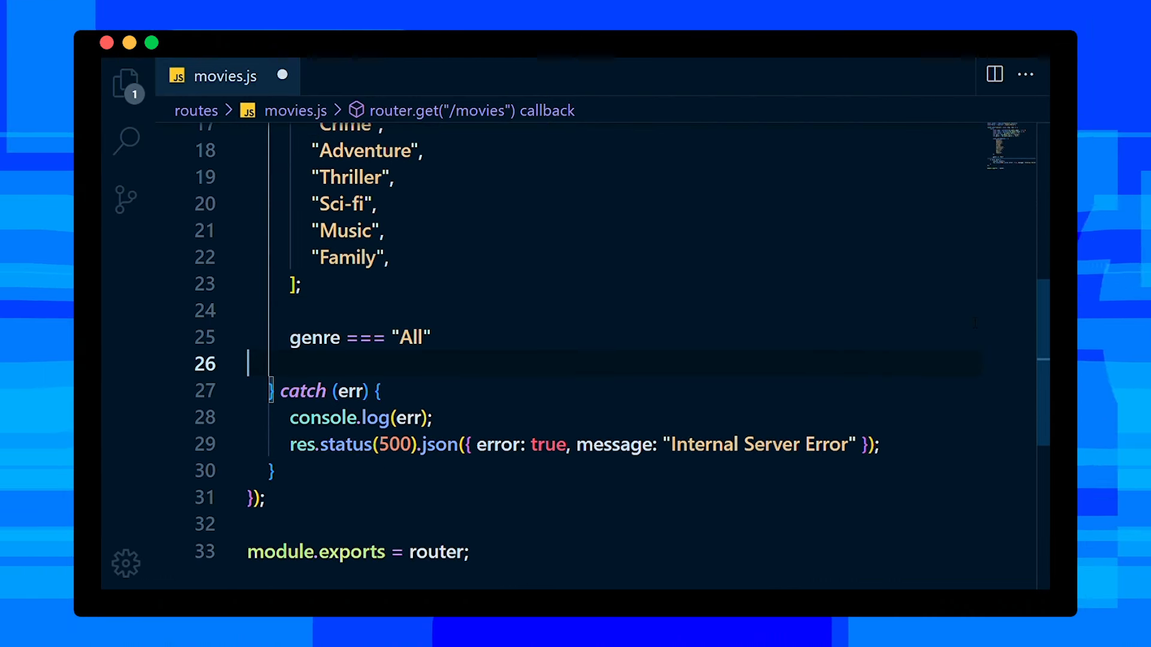
scroll(576, 360, "down", 1)
type("? (genre = [...genreOptions]")
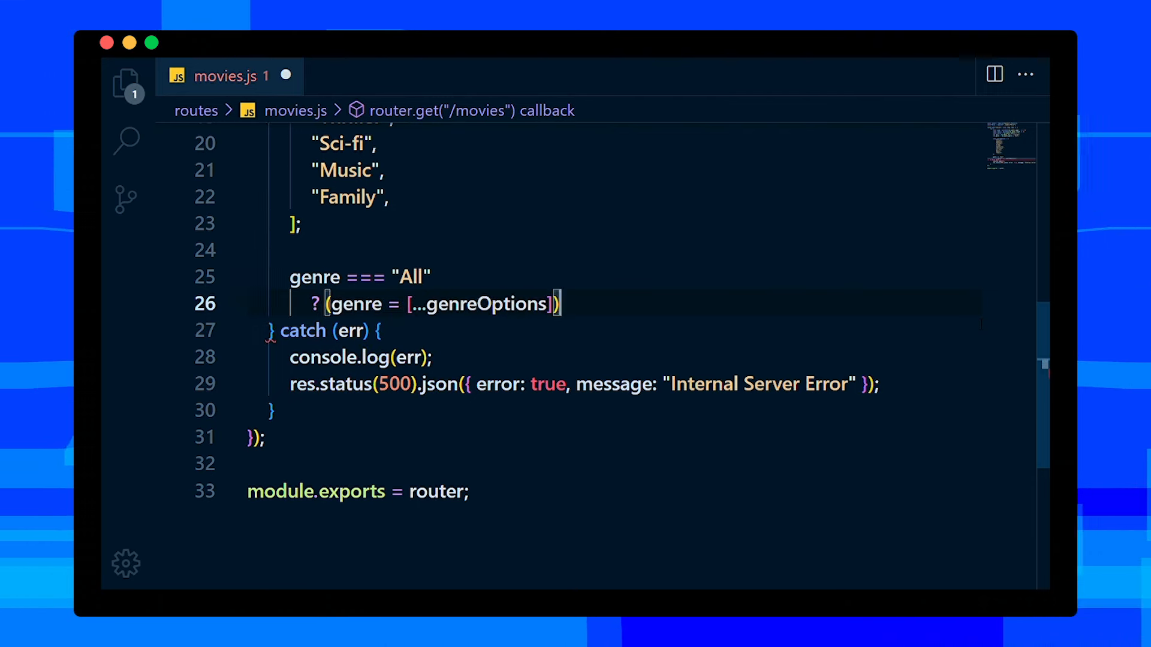
key("Return")
type(": (genre = req.query.genre.split(\",\"));")
key("Return")
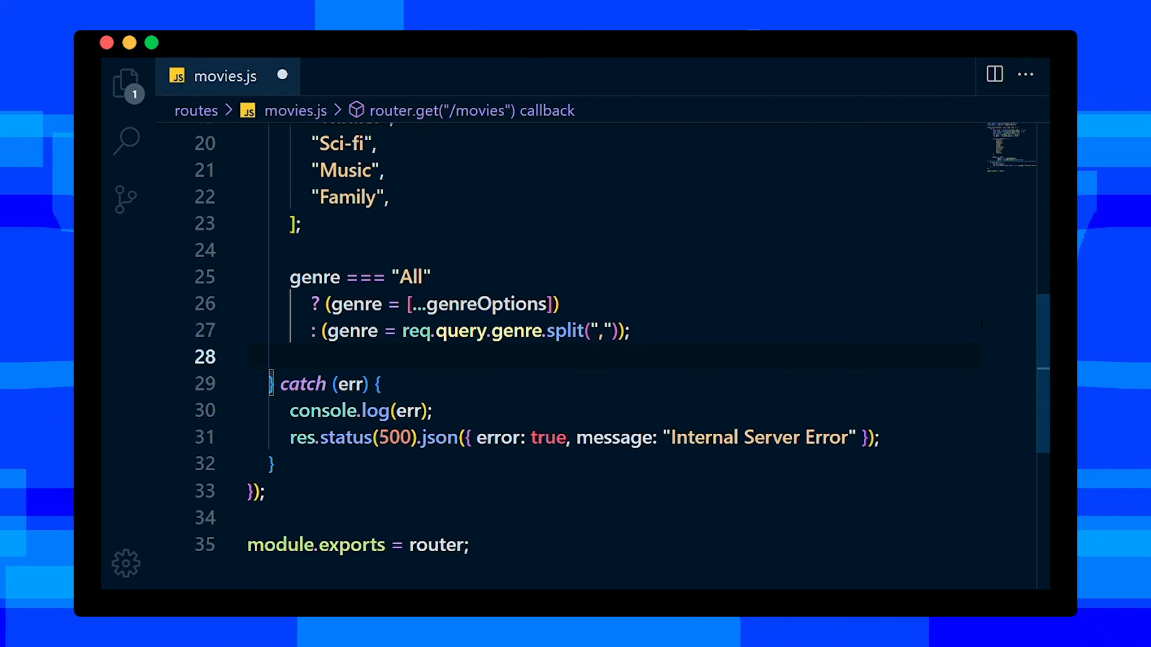
type("req.query.sort ? (sort = req.query.sort.split(\",\")) : (sort = [sort]);")
key("Return")
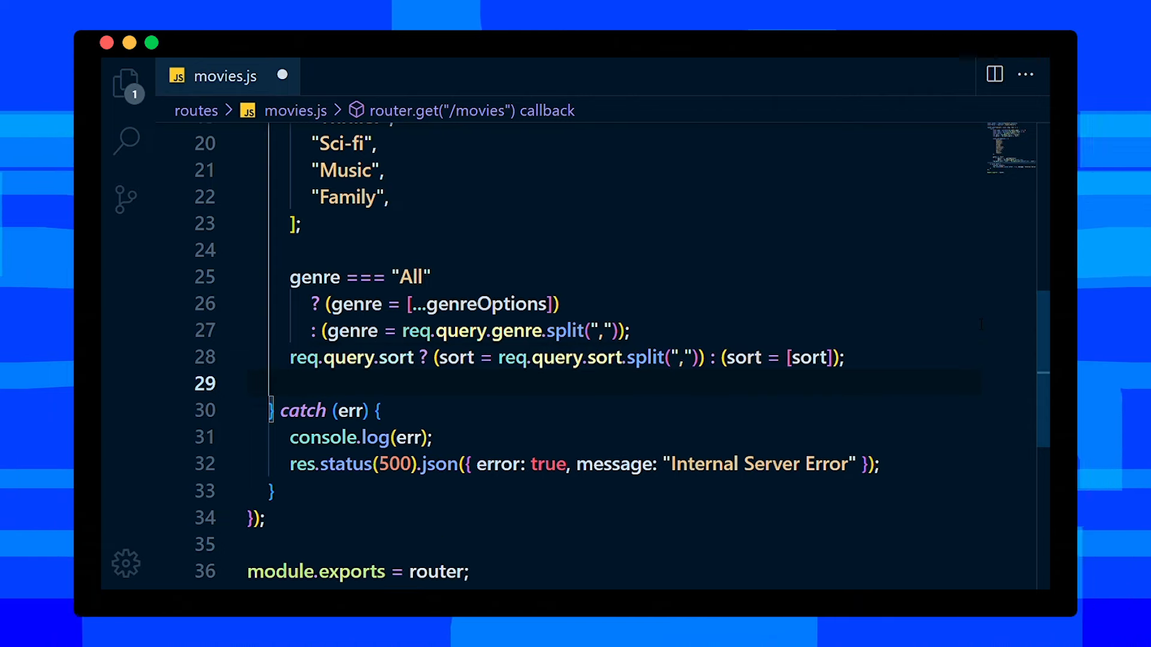
key("Tab")
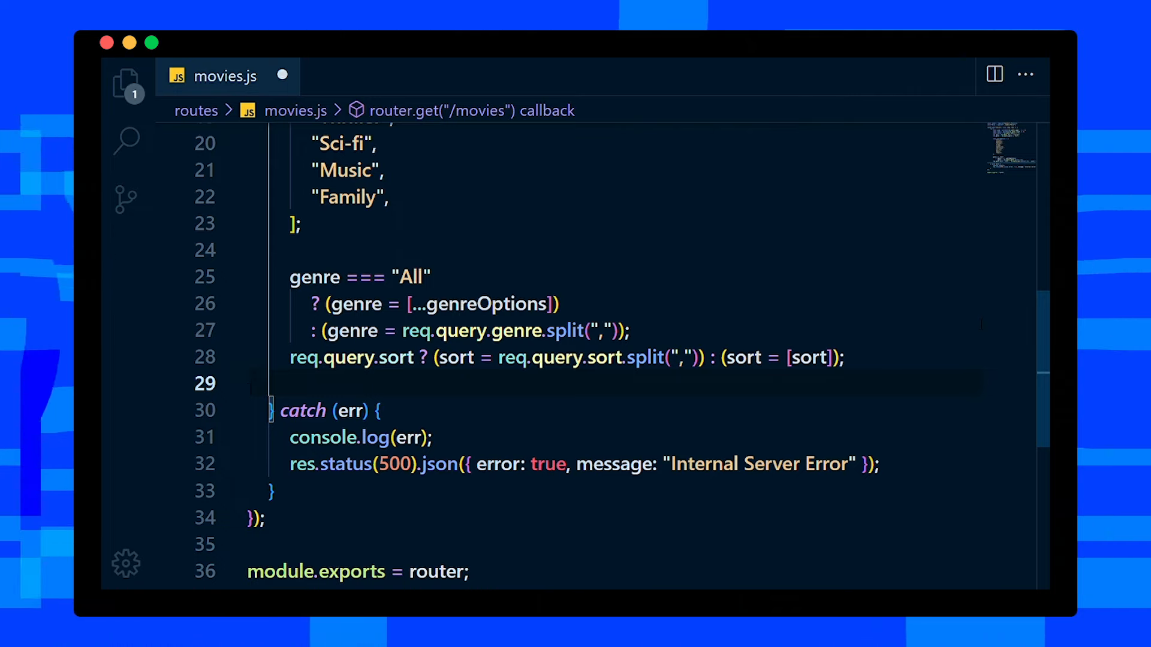
key("Return")
type("let sortBy = {};")
key("Return")
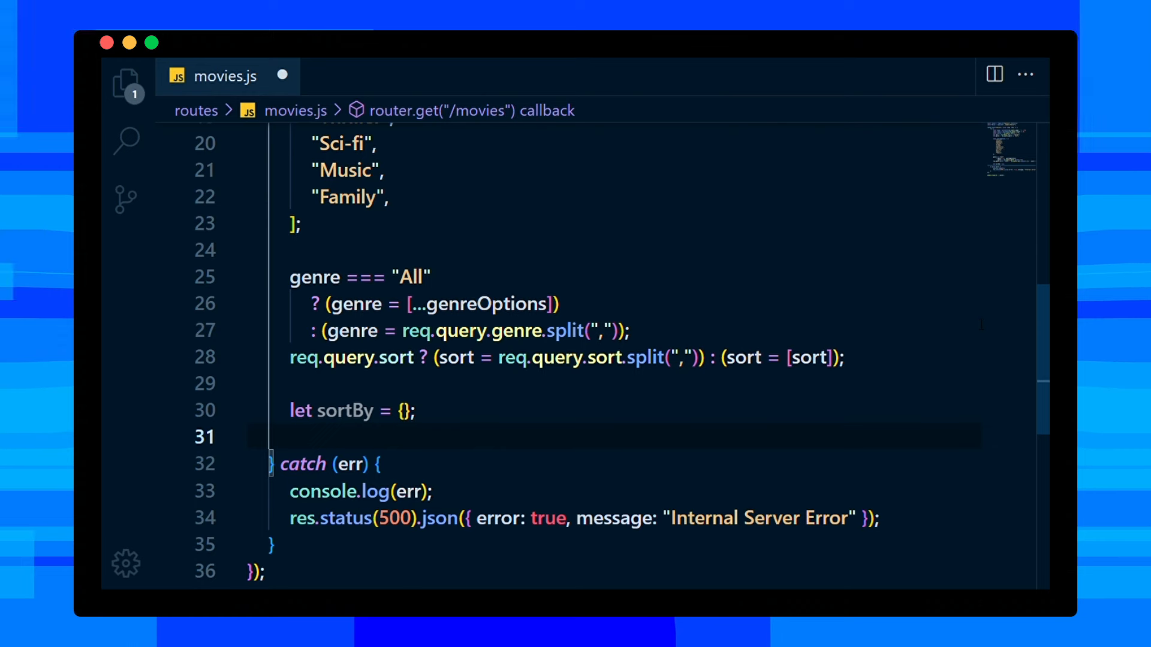
type("if (sort[1]) { sortBy[sort[0]] = sort[1]; }")
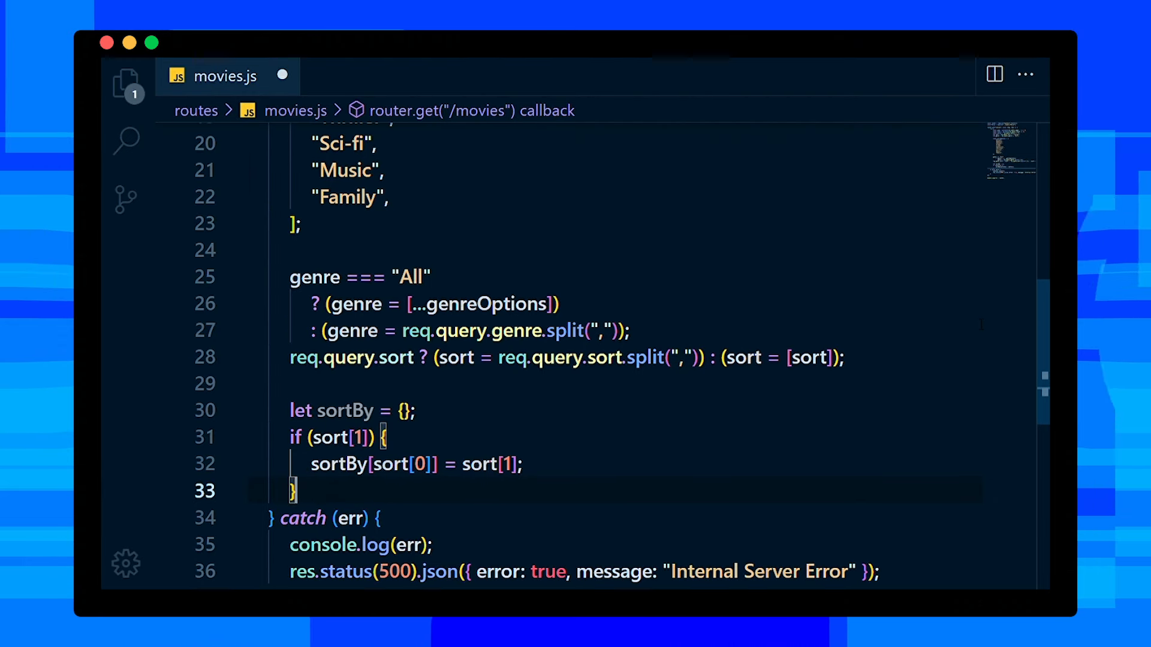
scroll(980, 328, "down", 1)
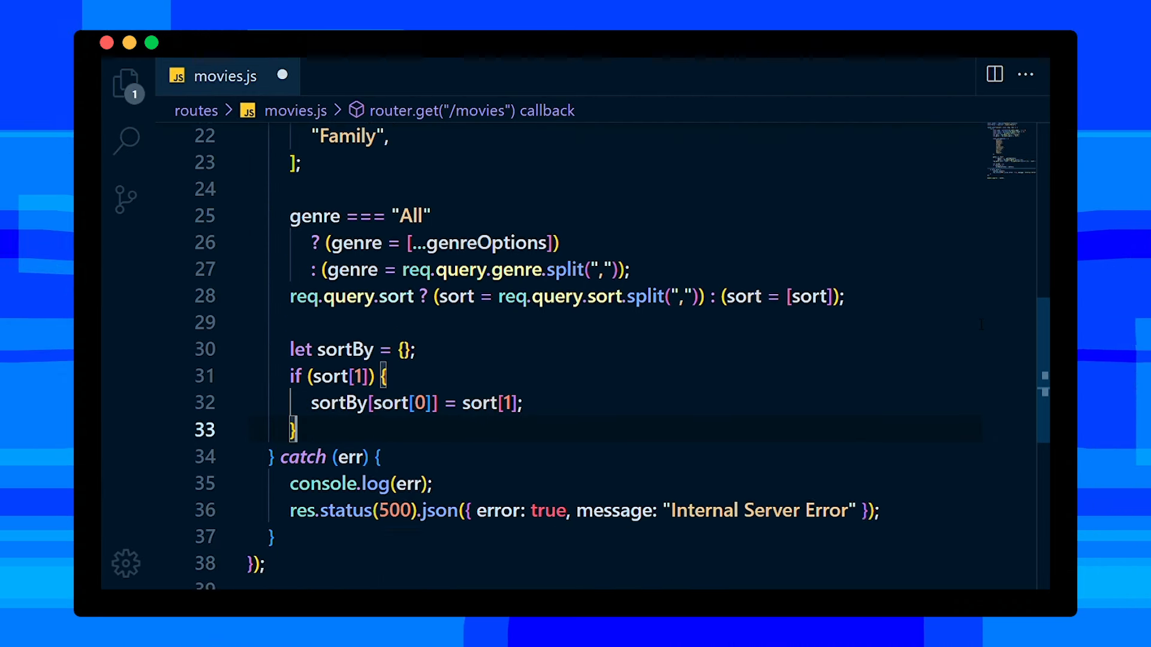
scroll(980, 332, "down", 1)
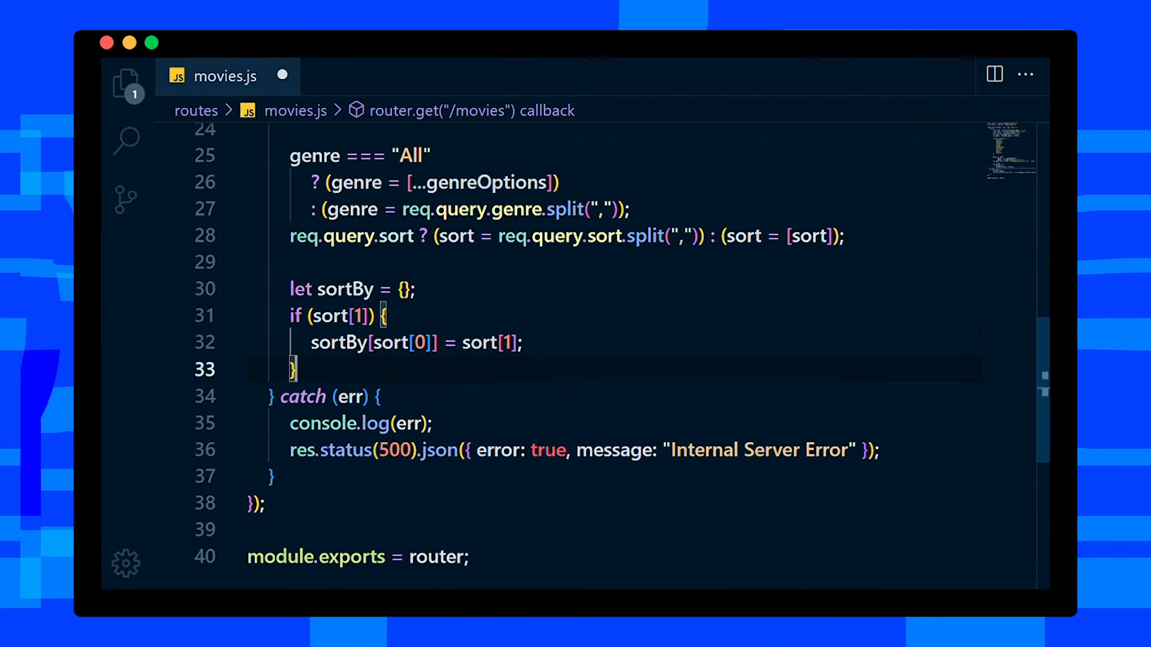
type(" else { sortBy[sort[0]] = \"asc\"; }")
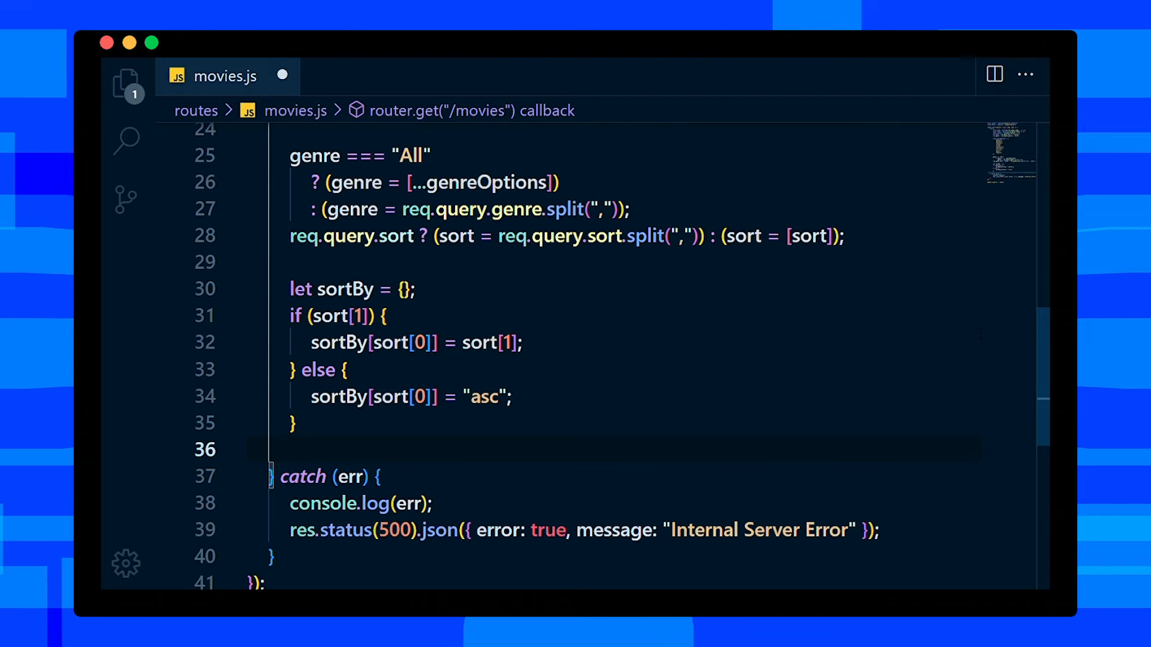
scroll(594, 359, "down", 1)
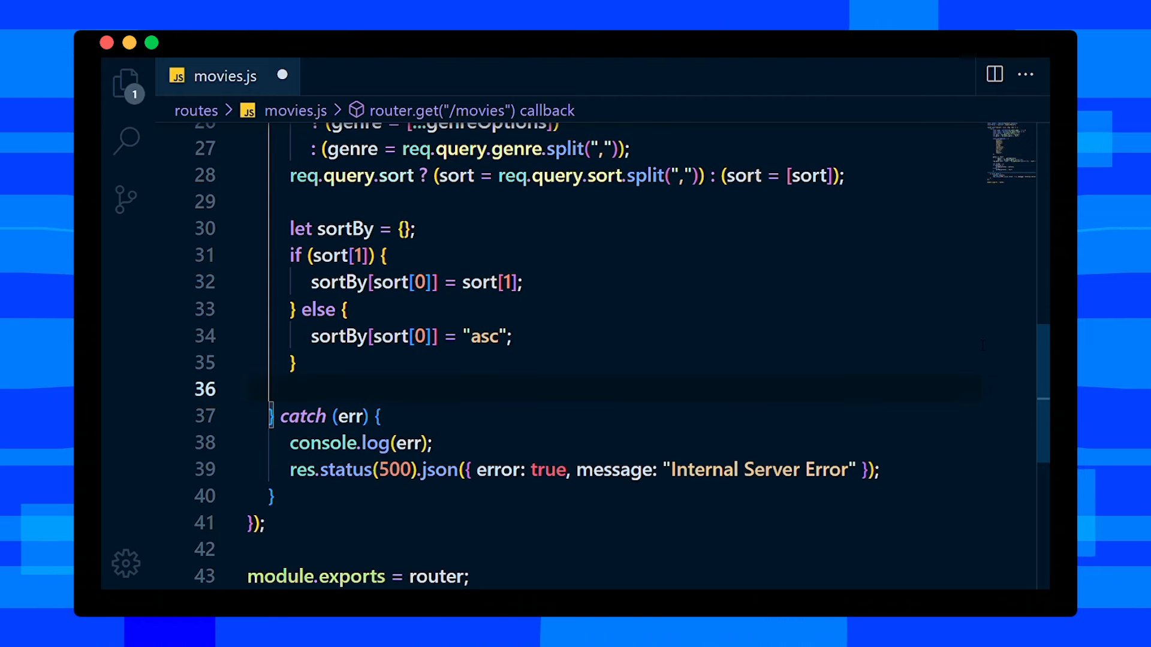
type("const movies = await Movie.find({ name: { $regex: search, $options: \"i\" } })")
type(".skip(page * limit")
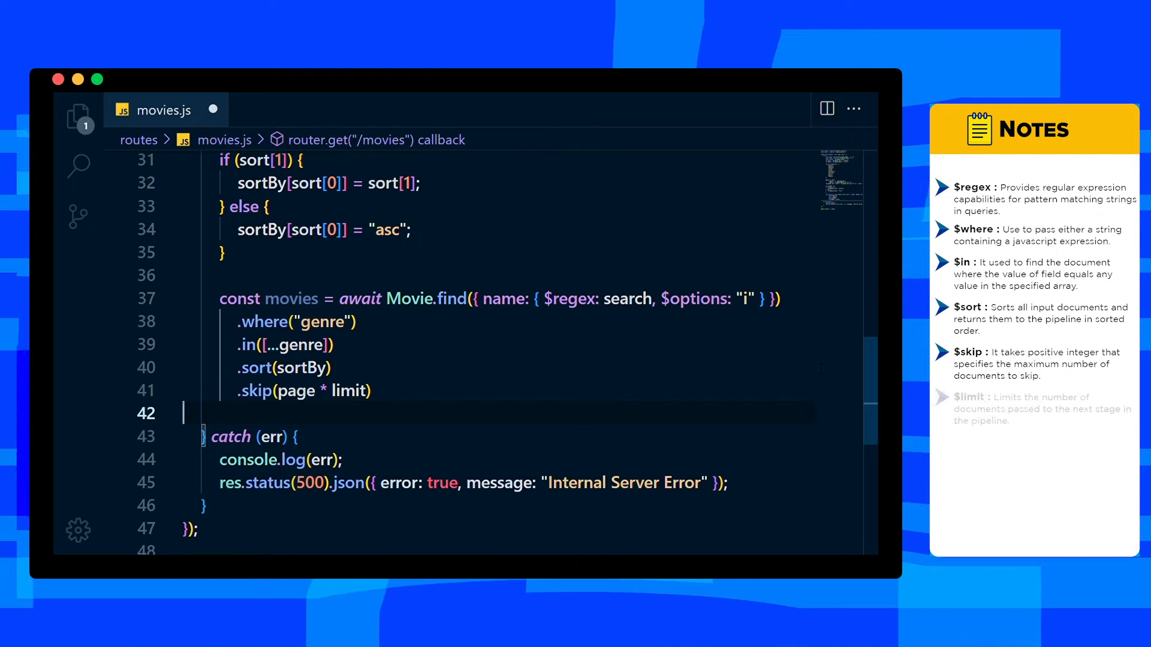
type(".limit(limit);")
Chain .limit(limit), count matching documents into total with genre $in and name $regex, and start the response object
key("Return")
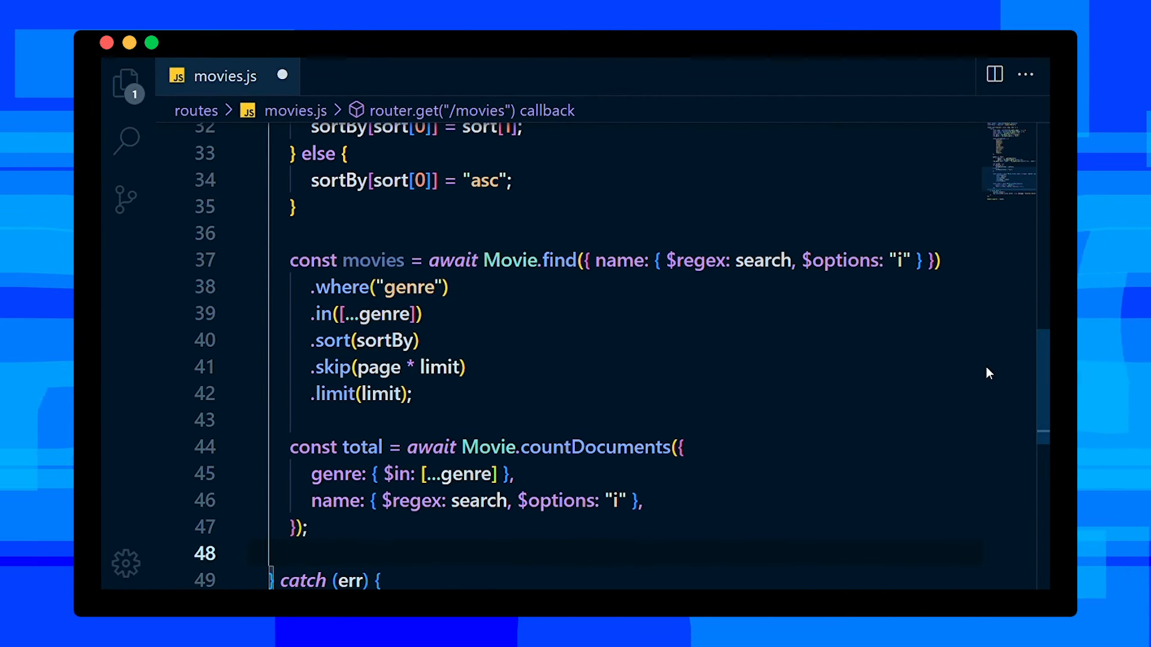
scroll(984, 382, "down", 3)
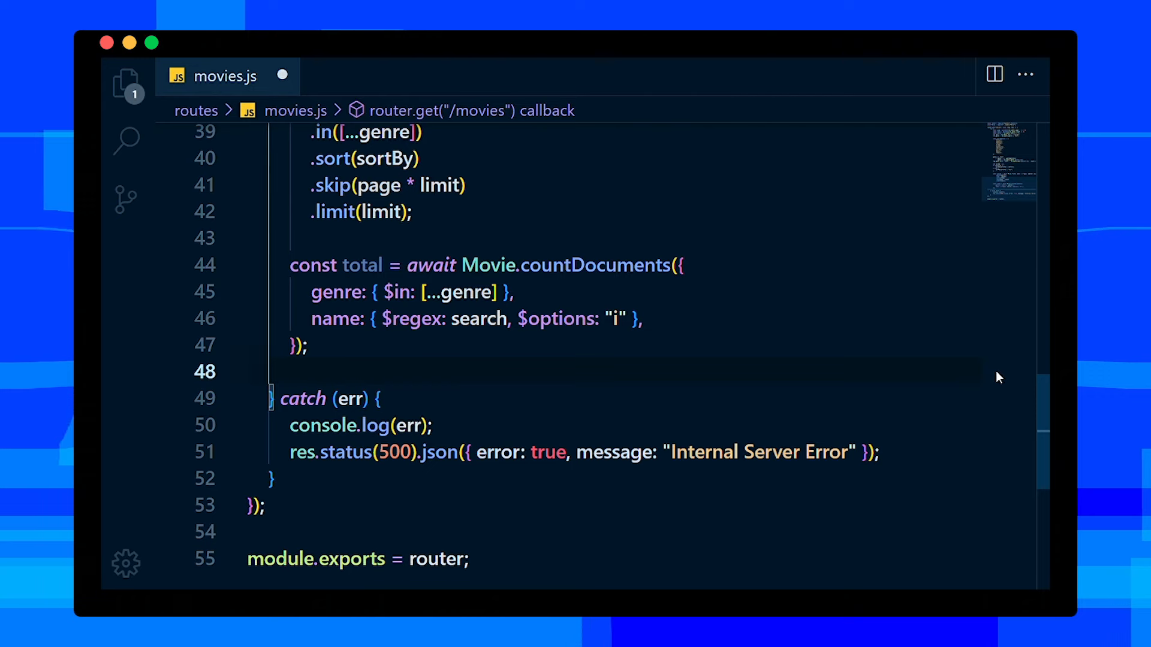
key("ctrl+v")
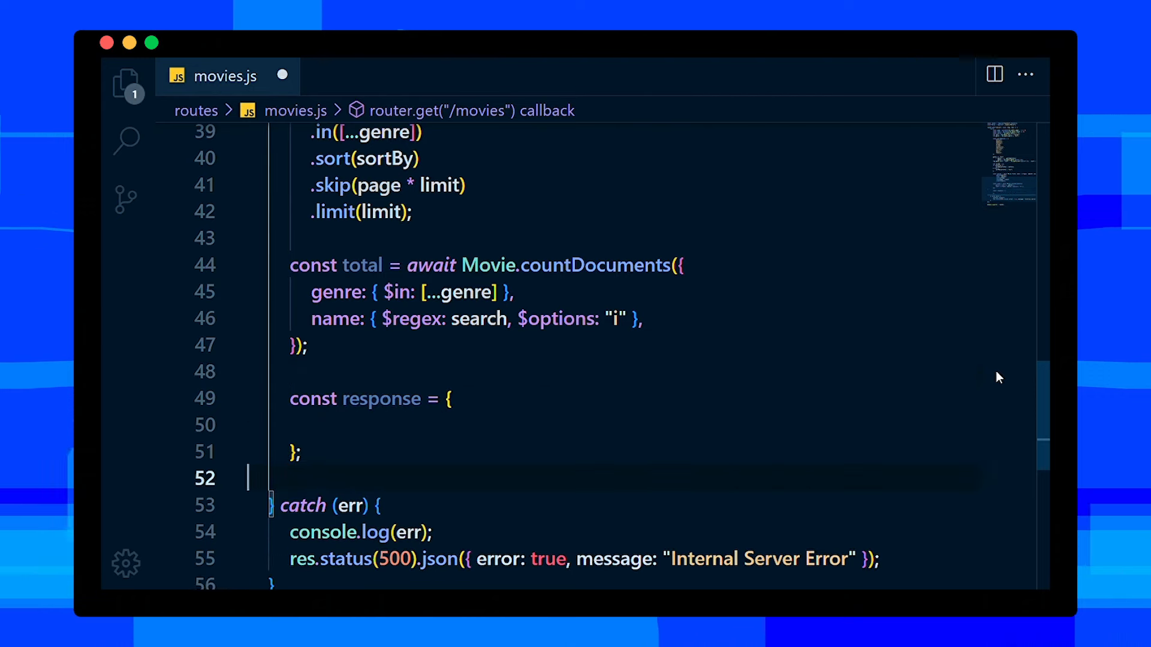
Fill the response object with error, total, page, limit, genres and movies fields
key("Up")
key("Up")
type("error: false,")
key("Return")
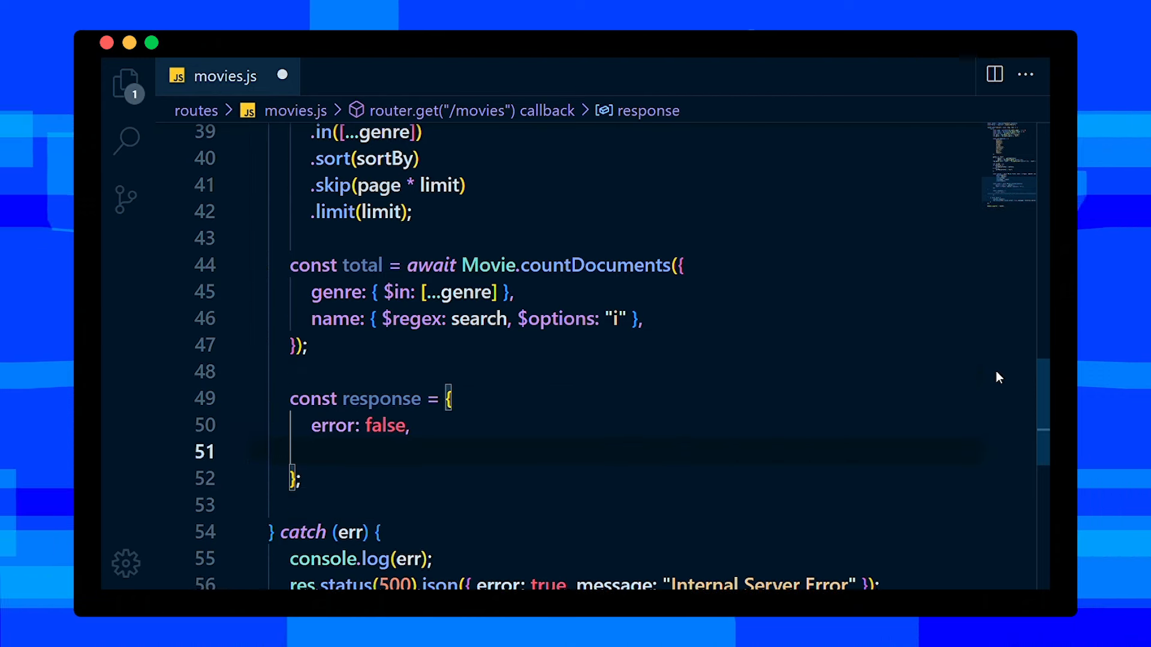
type("total,")
key("Return")
type("page: page + 1,")
key("Return")
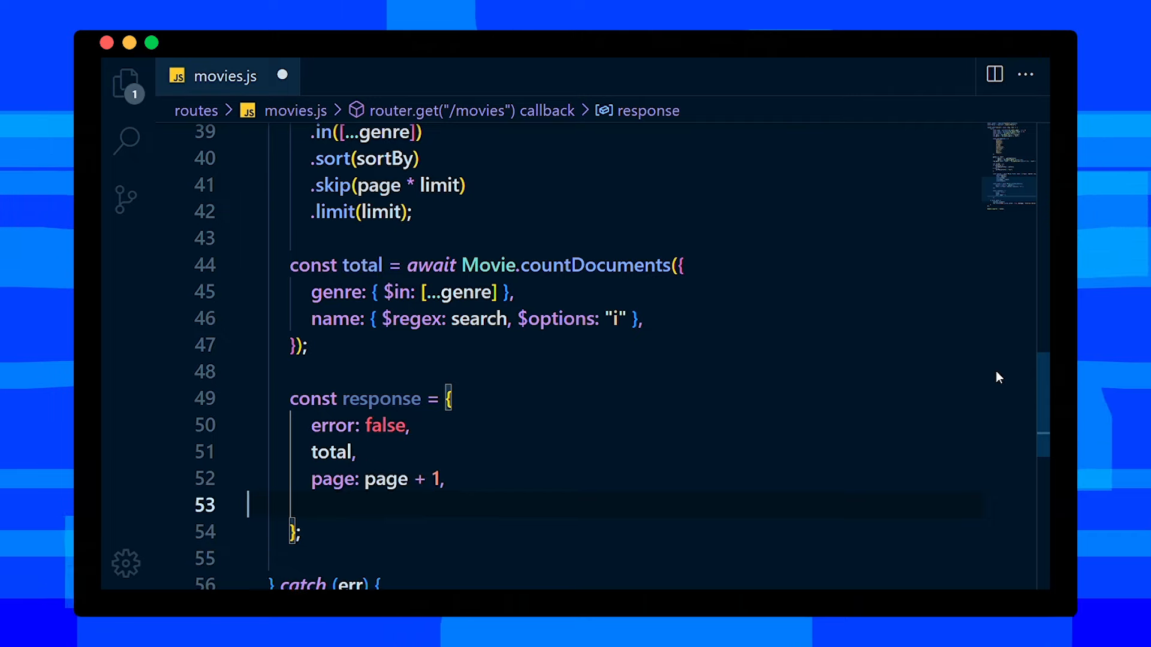
type("limit,")
key("Return")
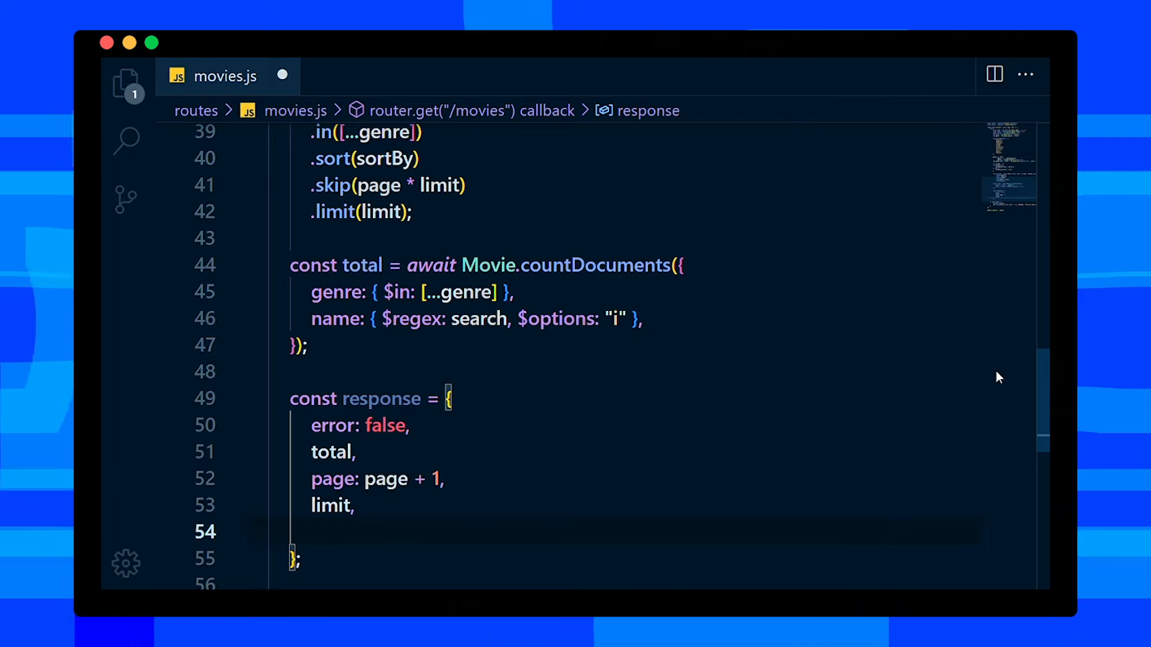
type("genres: genreOptions,")
key("Return")
scroll(999, 377, "down", 2)
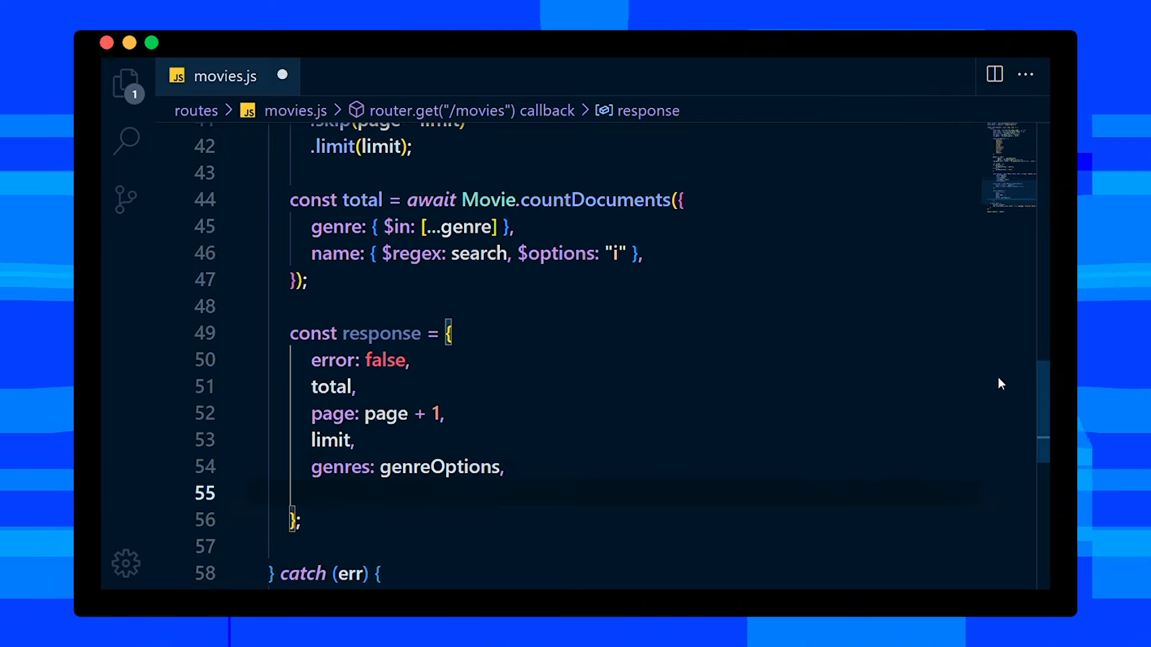
scroll(1001, 396, "down", 2)
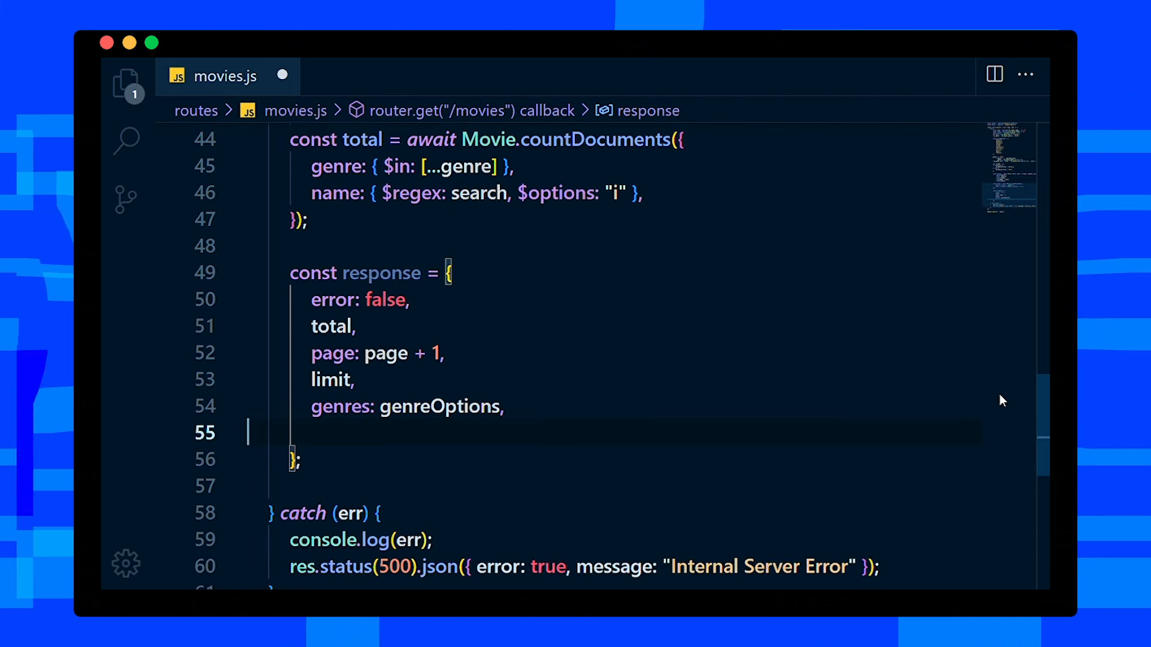
type("movies,")
scroll(1000, 401, "down", 1)
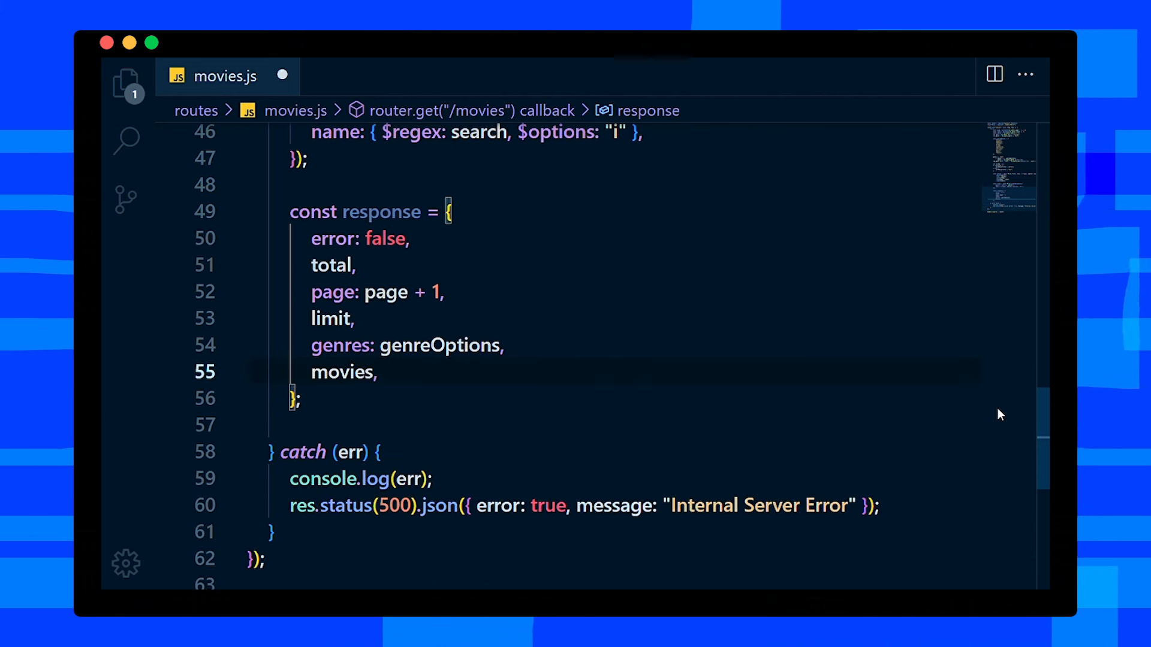
Send the response with res.status(200).json(response) and save movies.js
key("Down")
key("Down")
key("Return")
type("res.status(200).json(response);")
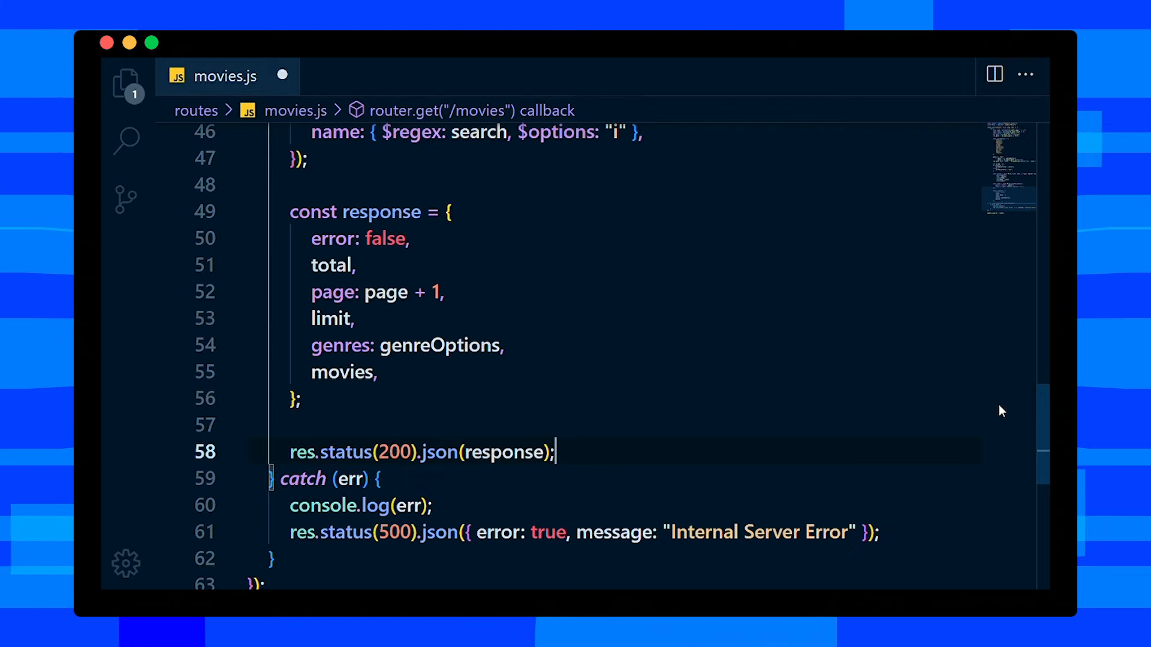
key("ctrl+s")
scroll(996, 420, "down", 1)
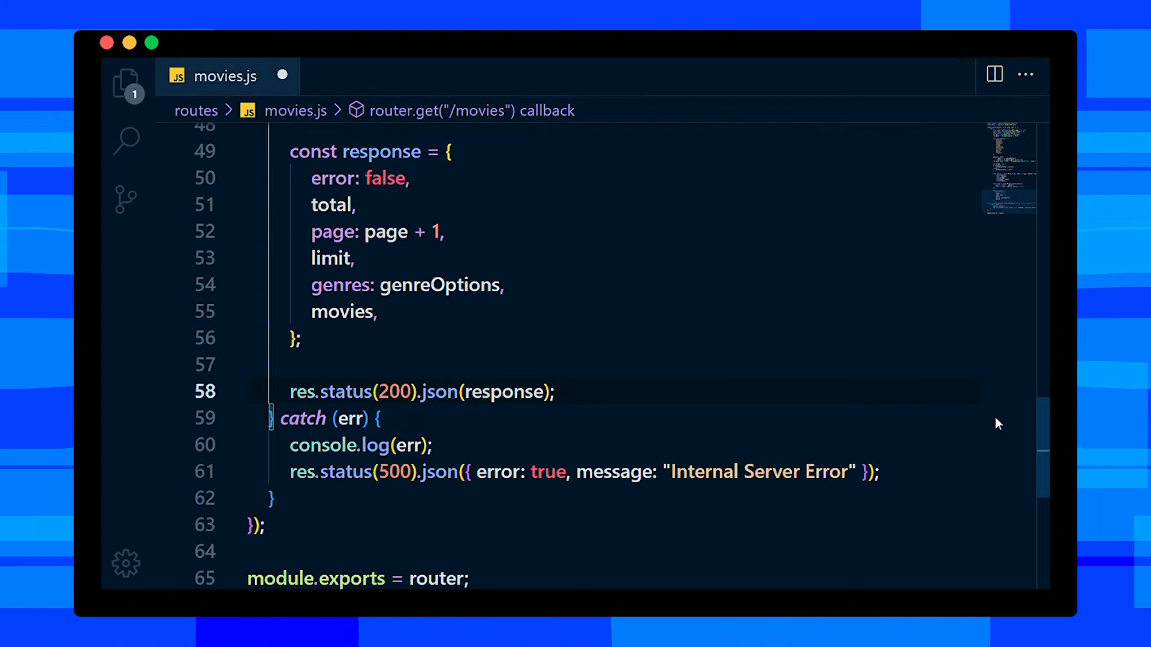
scroll(995, 439, "up", 1)
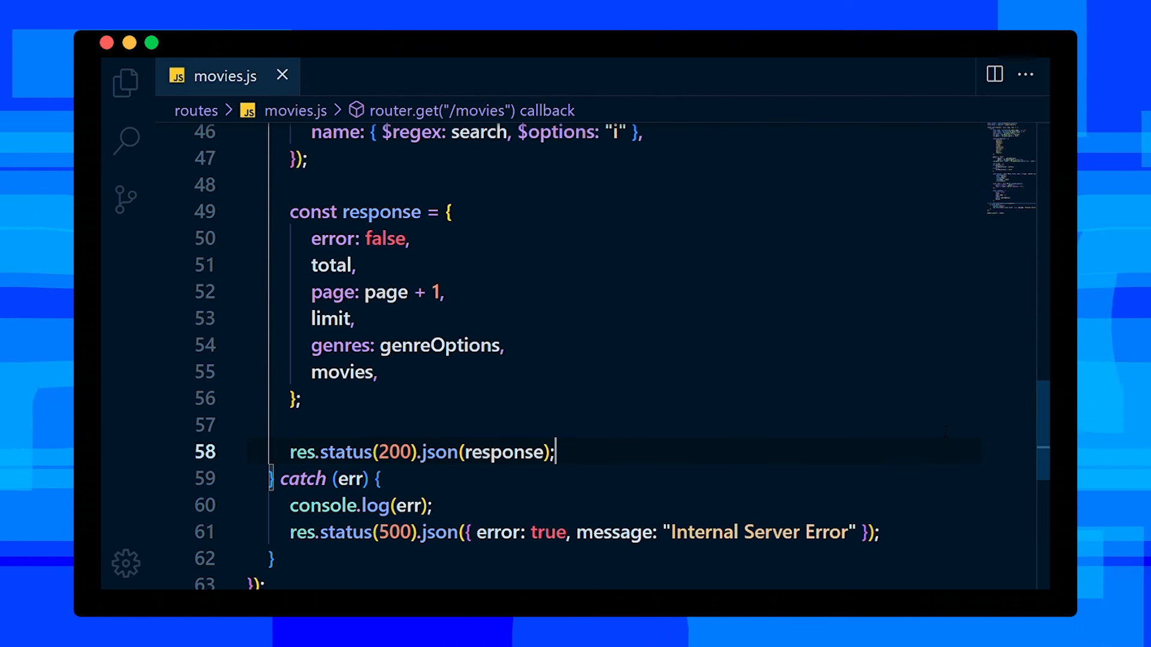
key("ctrl+b")
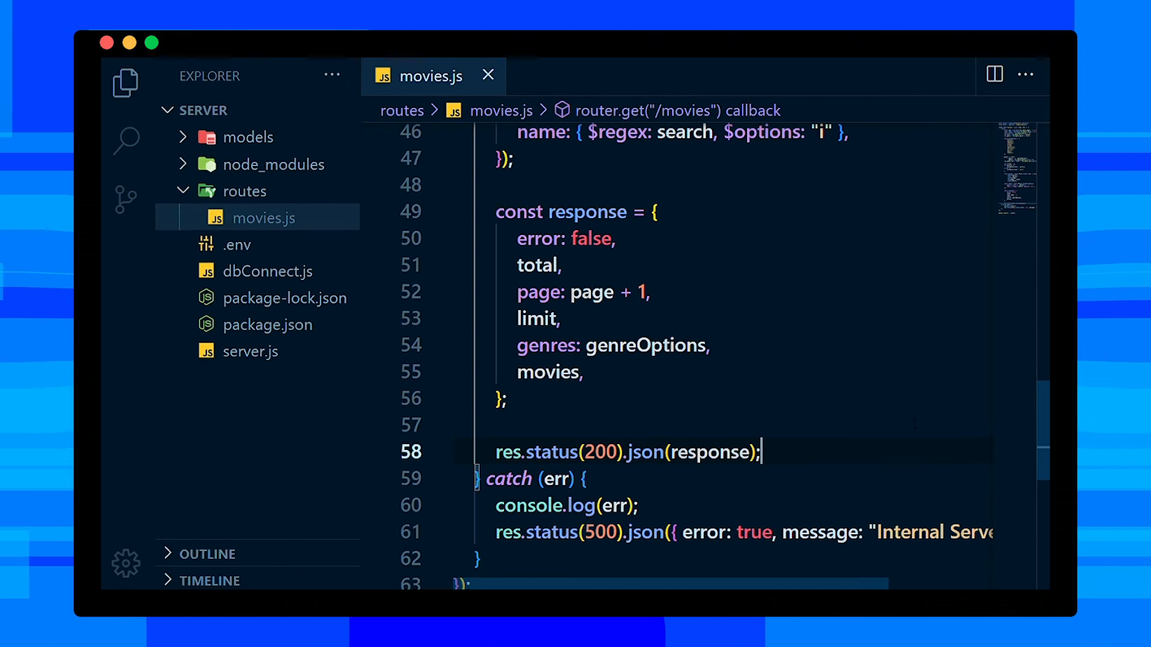
In server.js require ./routes/movies as movieRoutes, mount it with app.use("/api"), and save
left_click(295, 359)
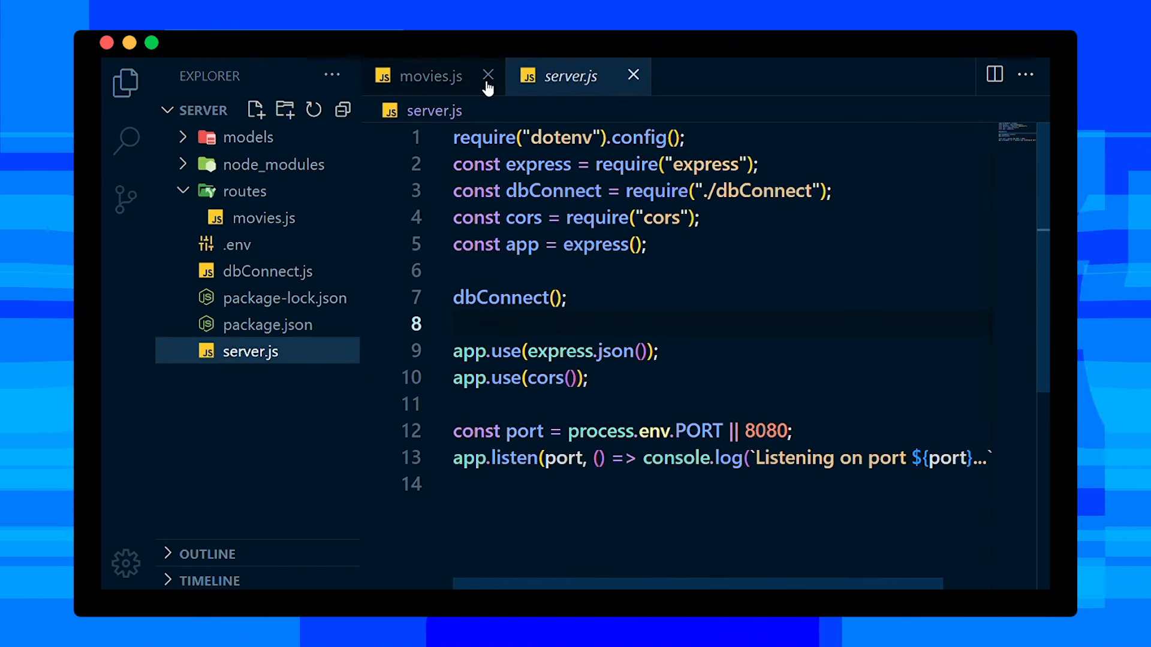
left_click(488, 78)
key("ctrl+b")
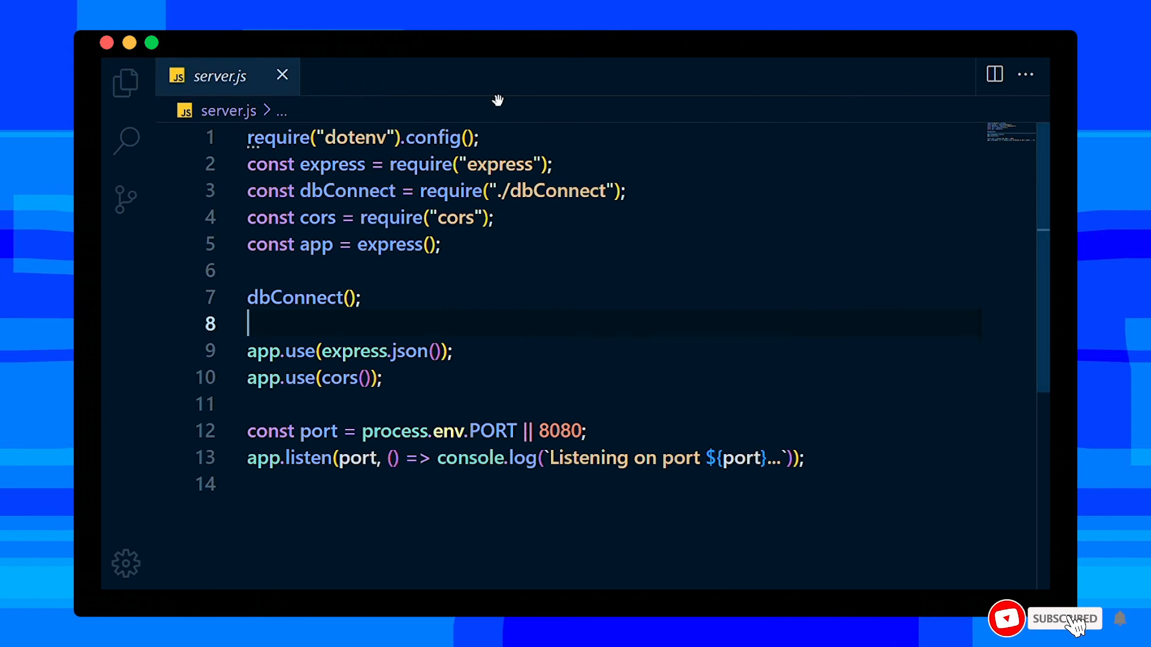
left_click(540, 244)
type("app.use(\"/api\", movieRoutes);")
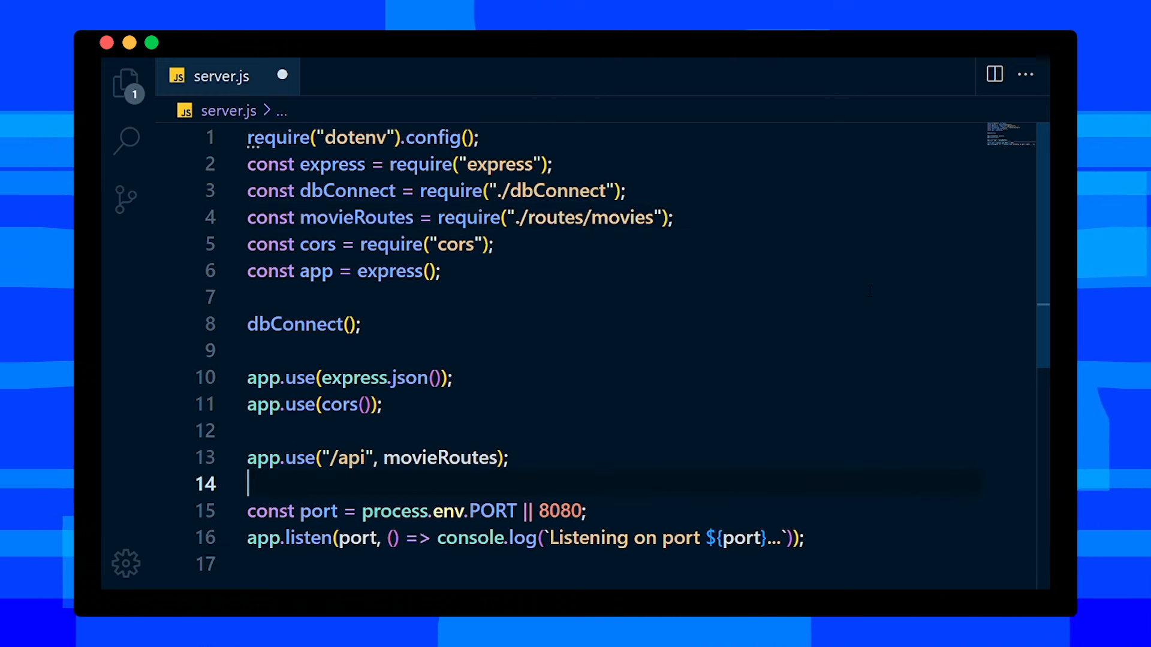
key("ctrl+s")
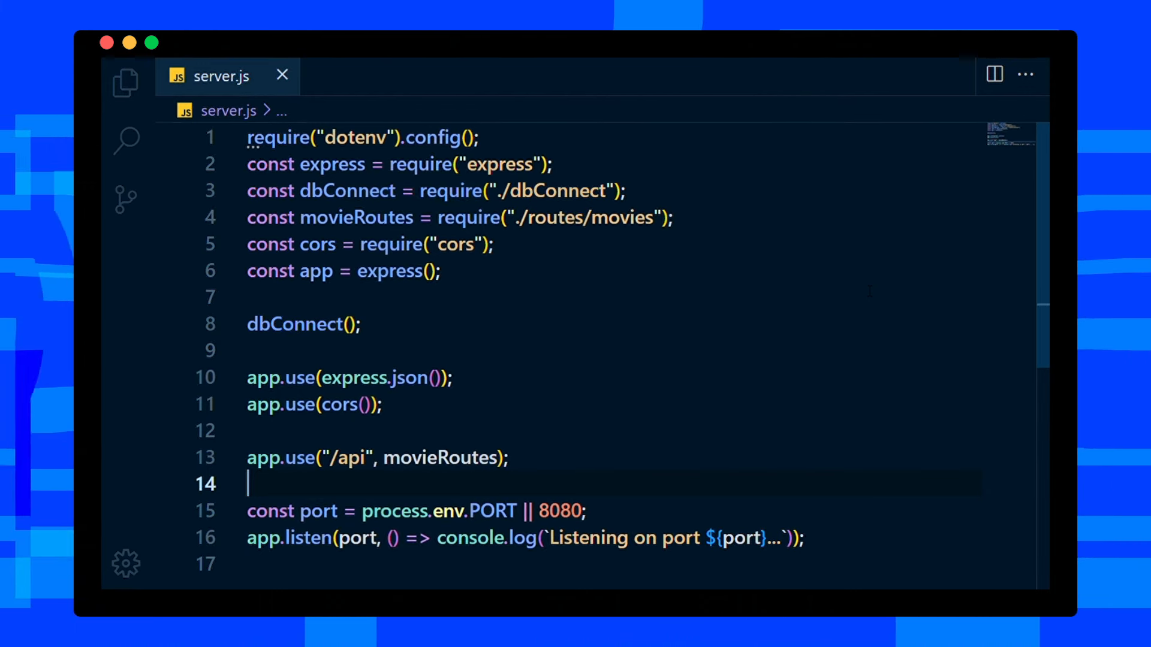
key("ctrl+b")
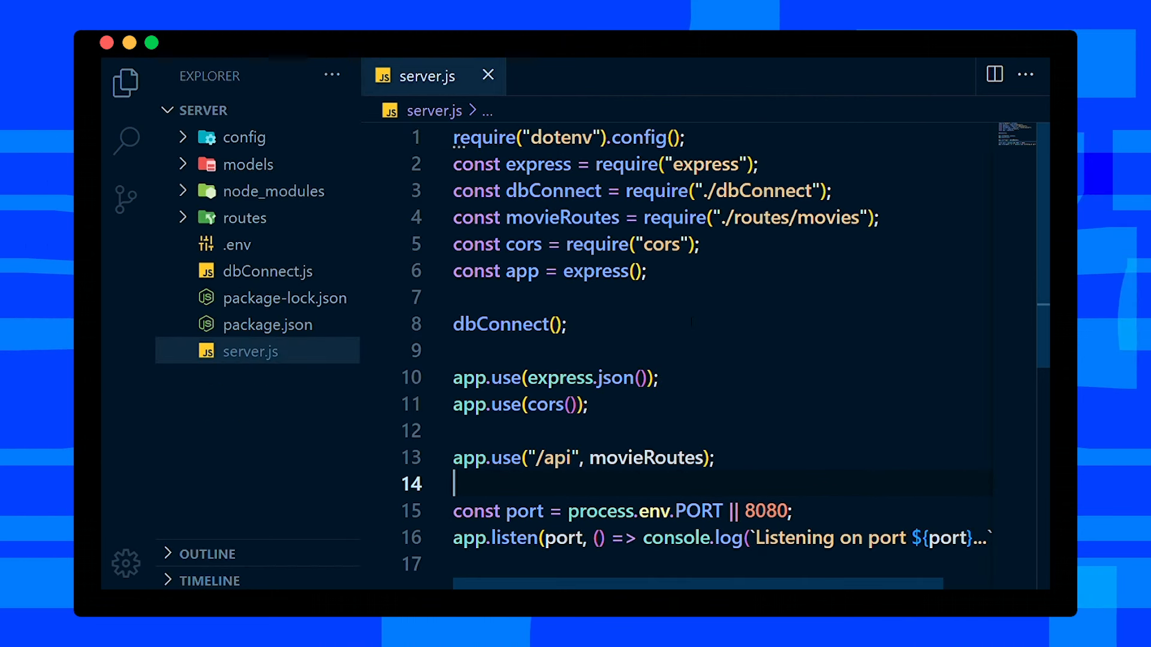
View the movies.json sample data from the config folder in a widened editor
left_click(231, 141)
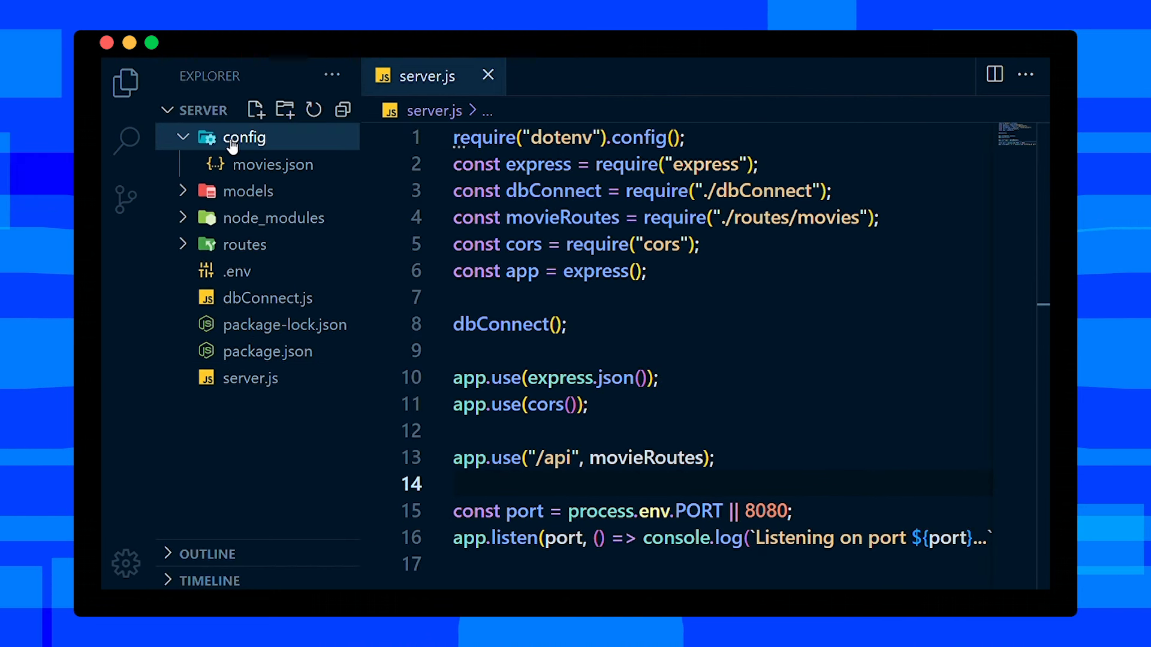
left_click(262, 171)
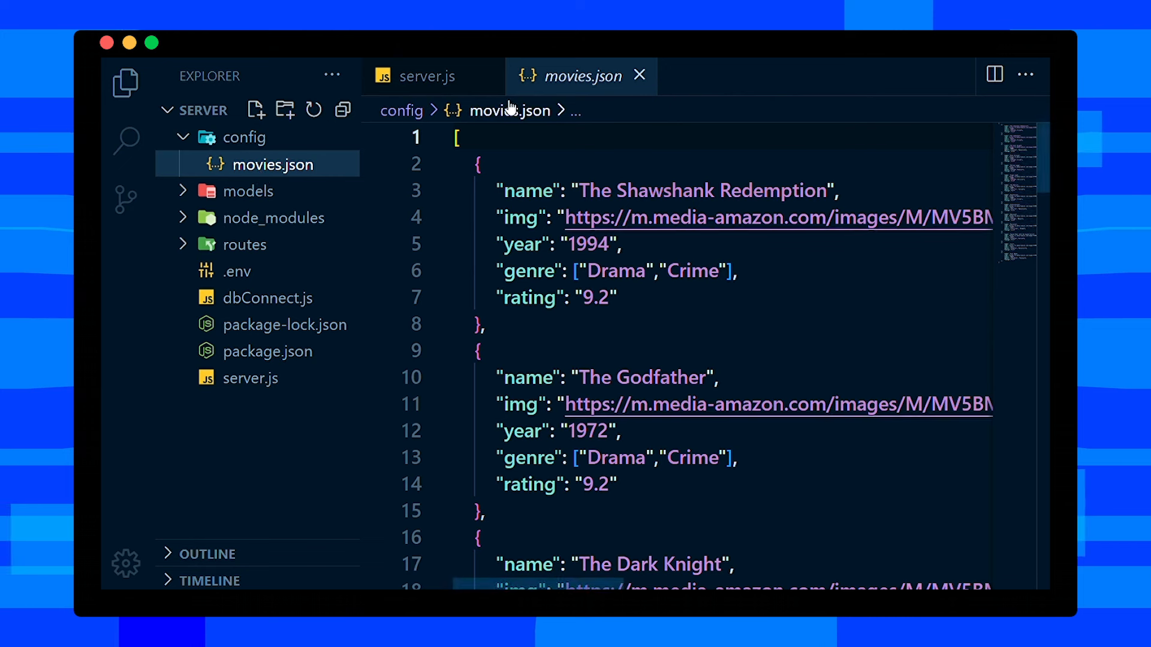
left_click(488, 77)
key("ctrl+b")
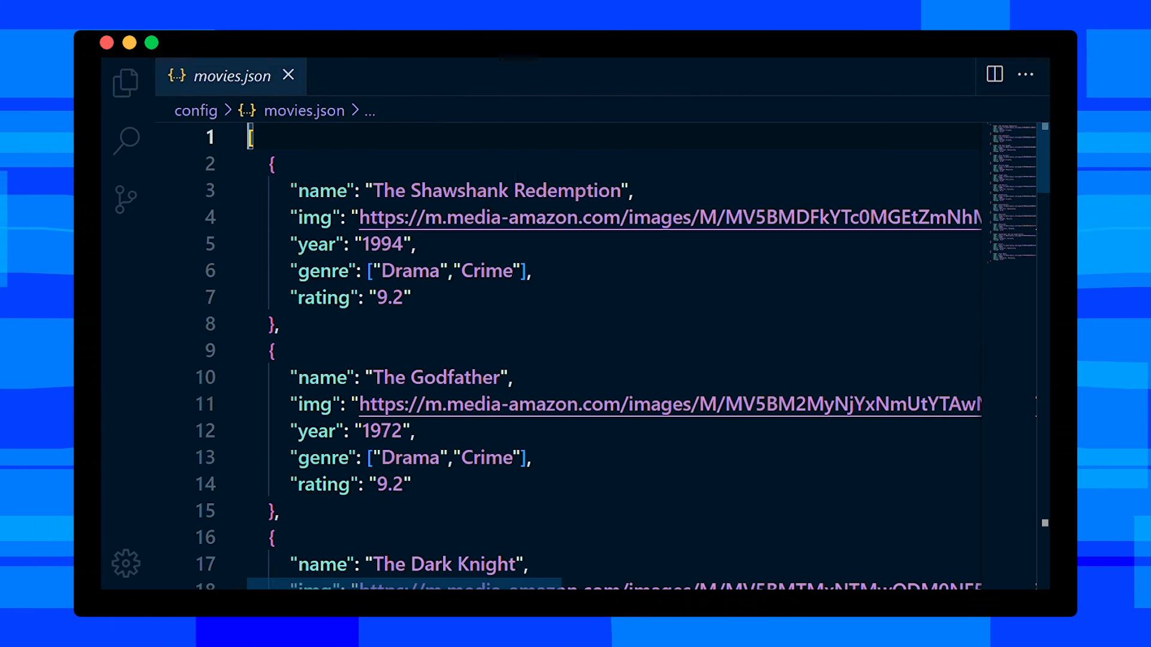
scroll(904, 312, "down", 2)
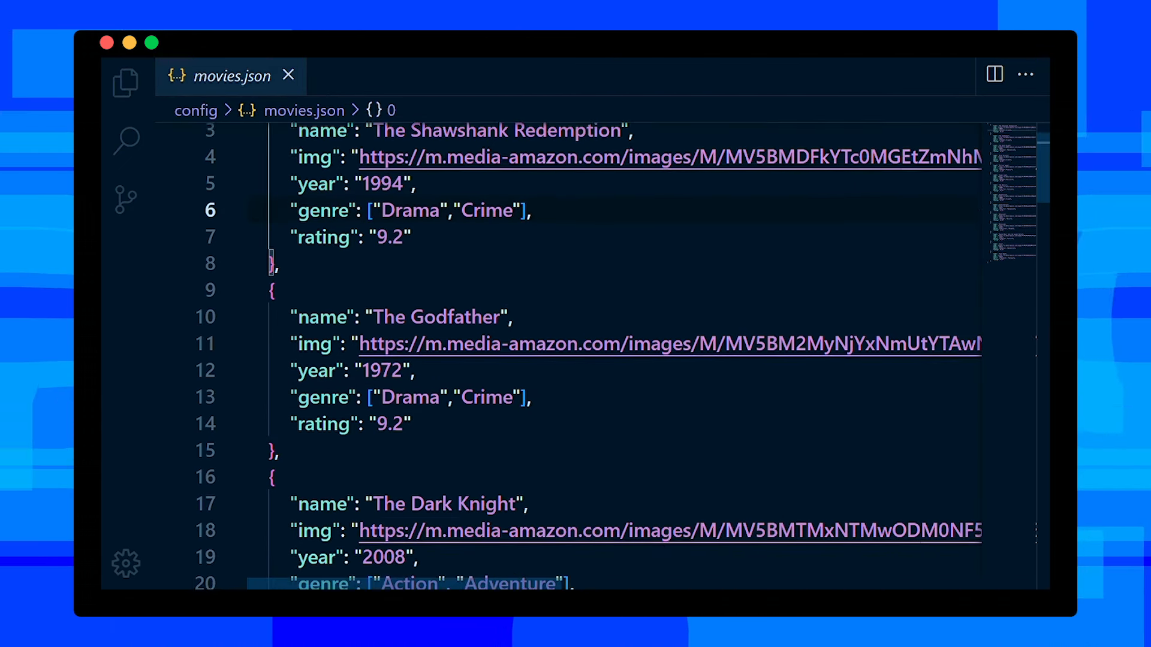
scroll(904, 312, "down", 3)
scroll(904, 312, "down", 3)
scroll(904, 312, "down", 1)
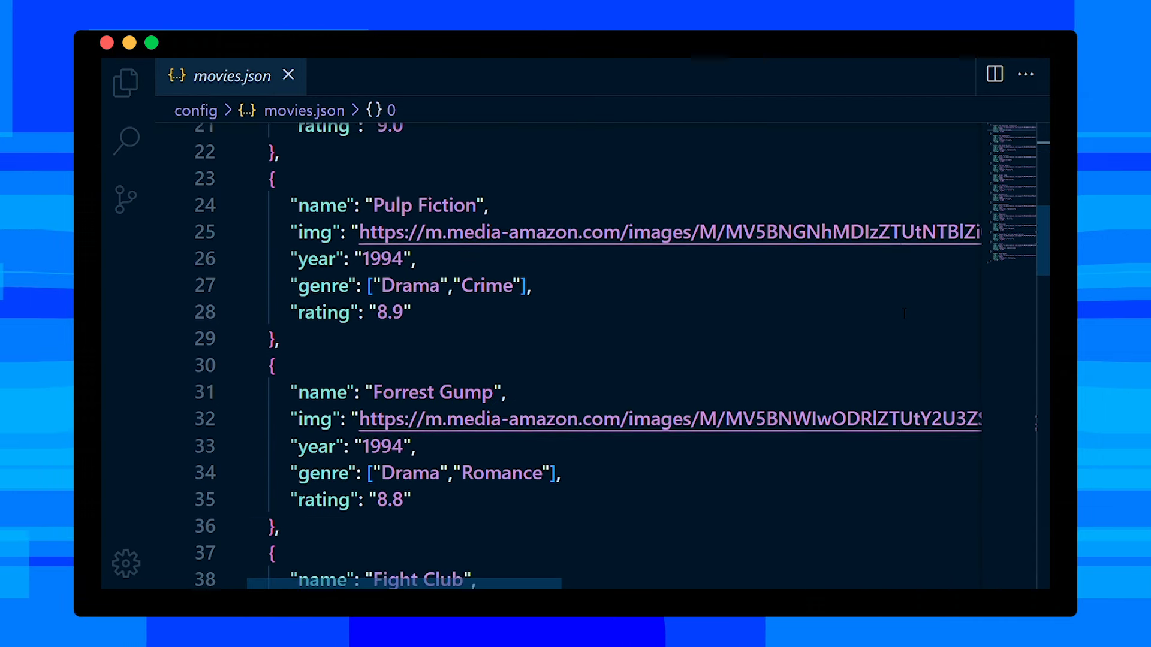
scroll(903, 313, "down", 3)
scroll(904, 312, "down", 1)
scroll(904, 305, "down", 3)
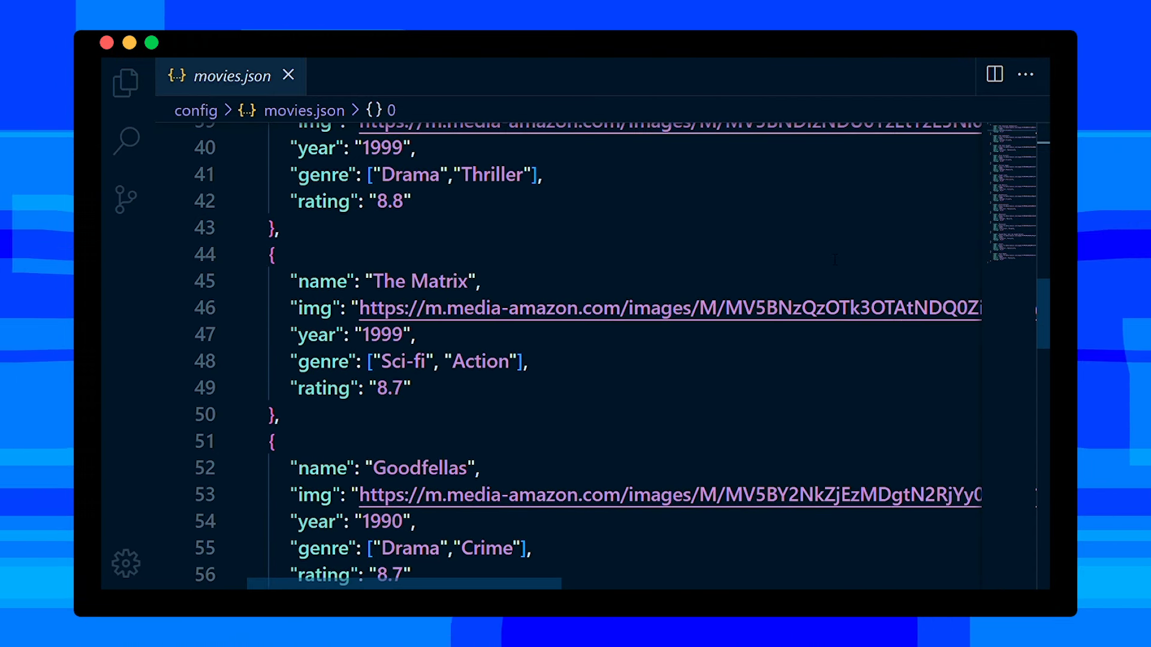
Return to the movies.js route file from the routes folder
key("ctrl+b")
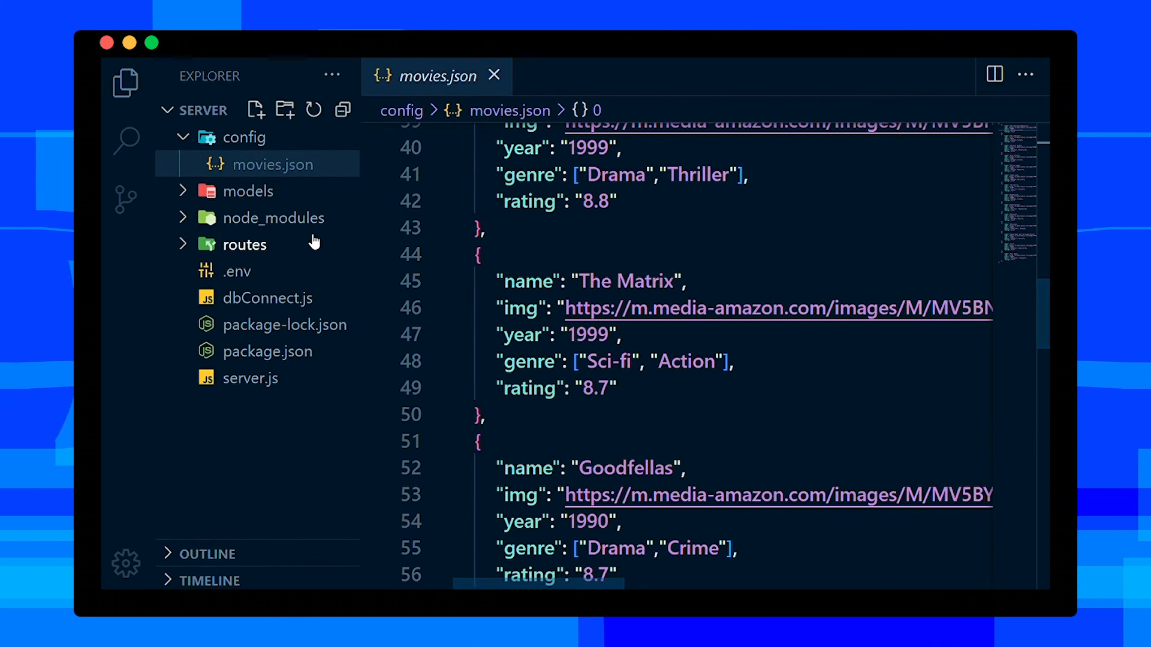
left_click(261, 252)
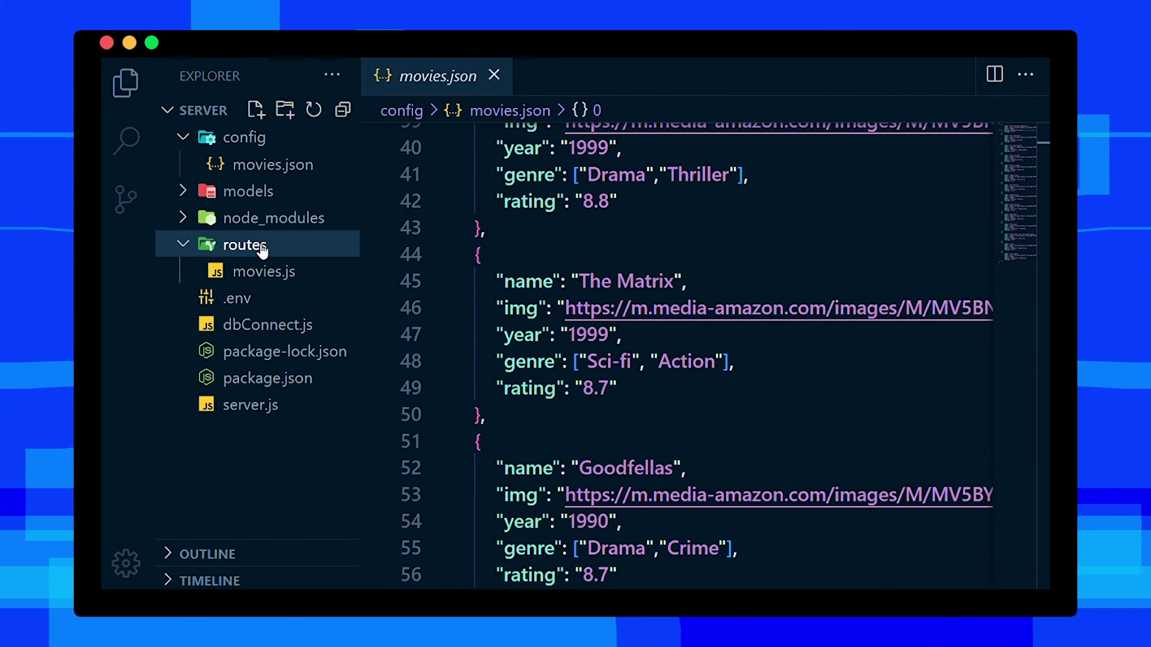
left_click(279, 278)
Paste an async insertMovies helper below the Movie import with insertMany and a Promise.resolve return
key("ctrl+b")
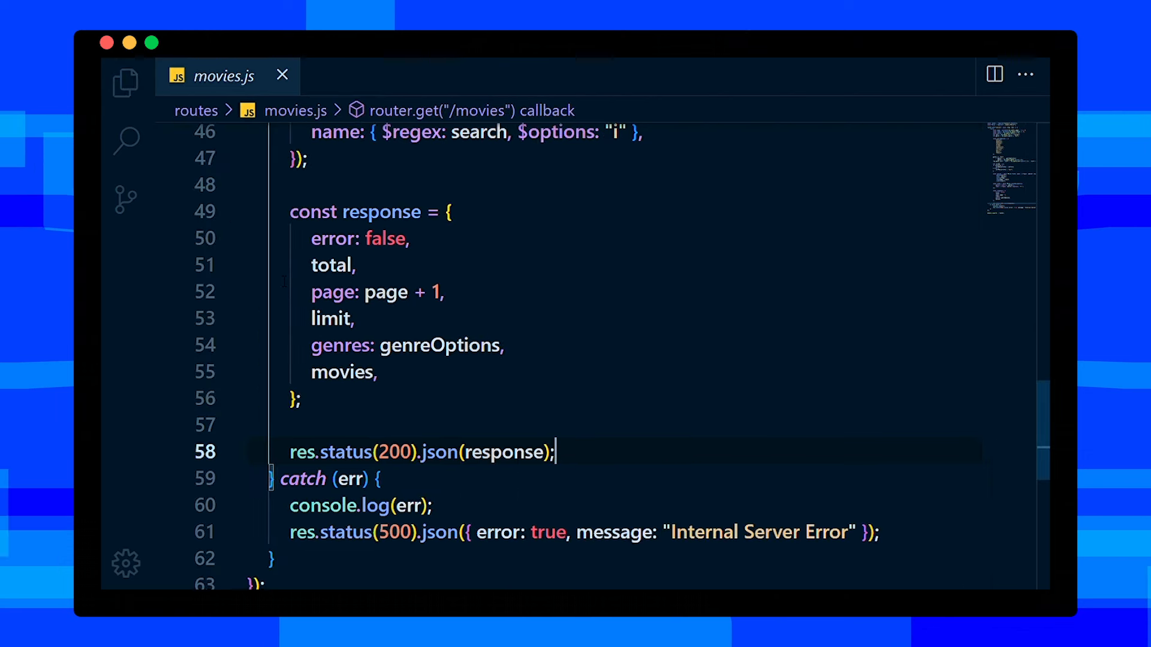
key("ctrl+Home")
key("Down")
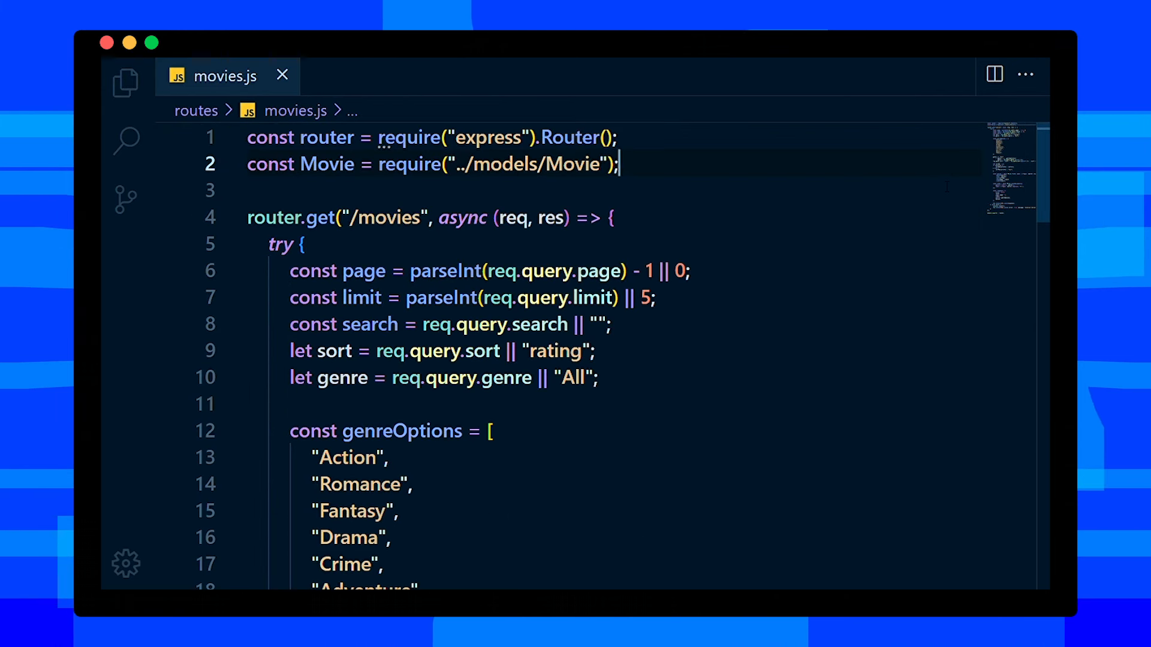
key("Return")
type("const movies = require(\"../config/movies.json\");")
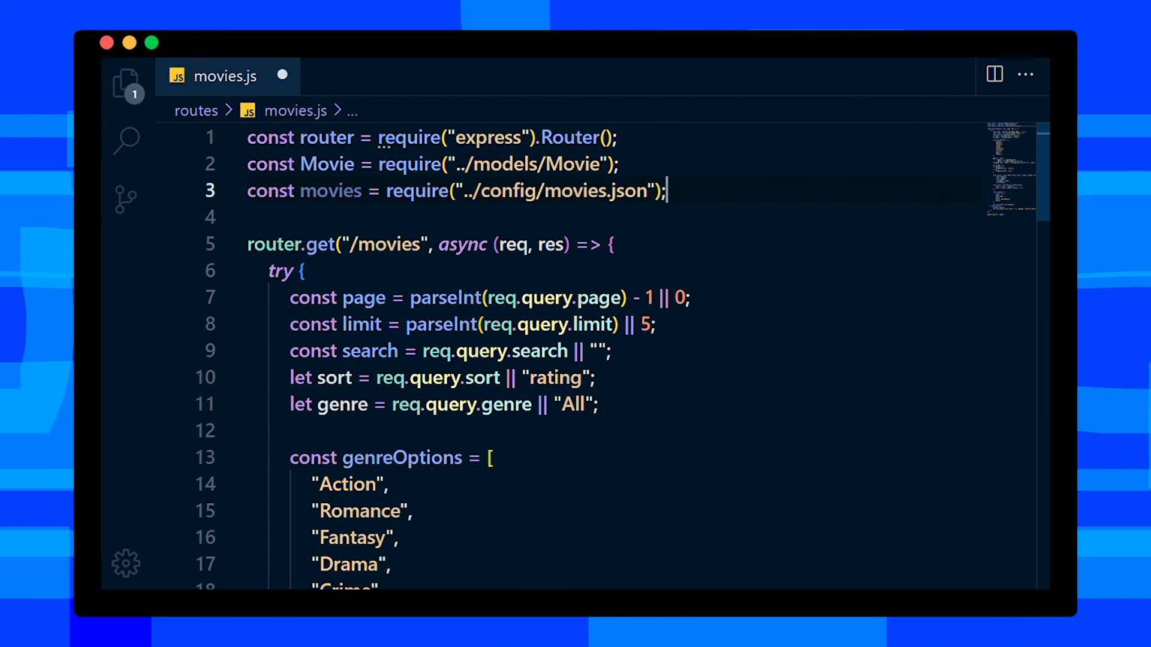
scroll(942, 205, "down", 2)
scroll(940, 211, "down", 3)
scroll(937, 217, "down", 5)
scroll(936, 223, "down", 4)
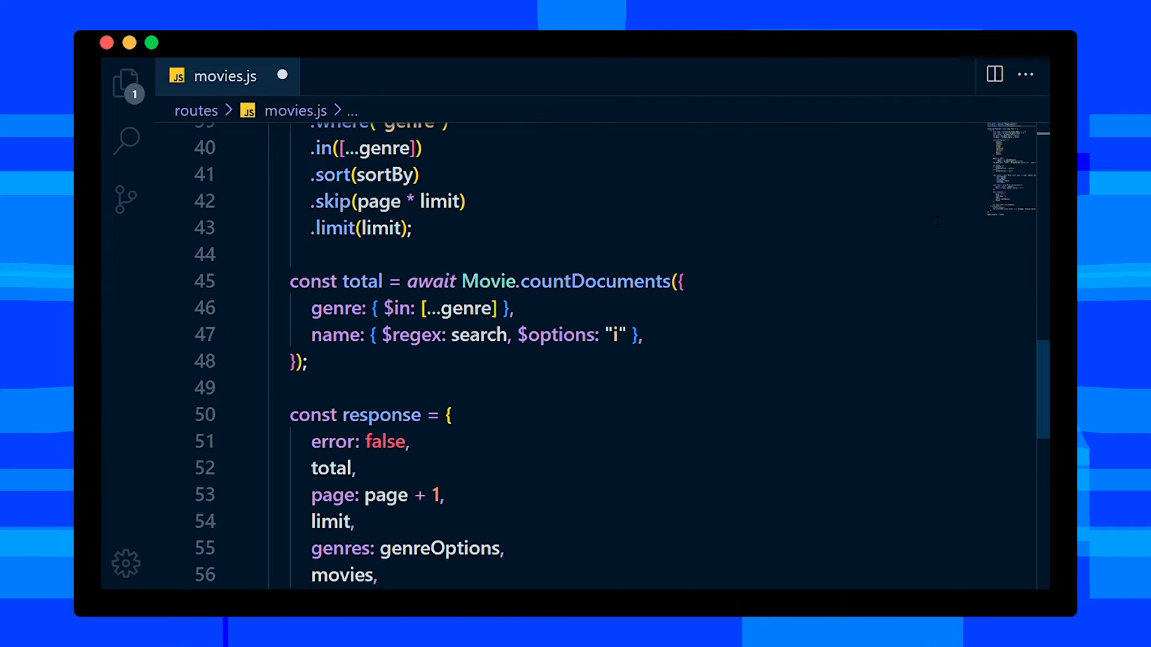
scroll(936, 222, "down", 5)
scroll(576, 361, "down", 1)
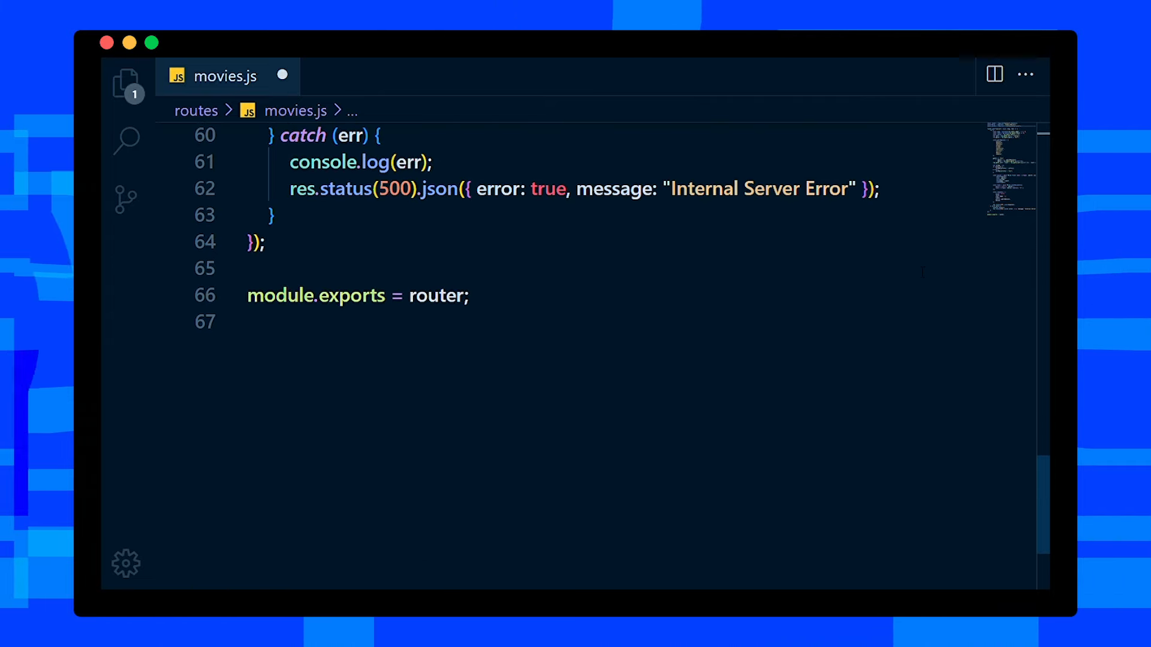
type("const insertMovies = async () => {   try {    } catch (err) {    } };")
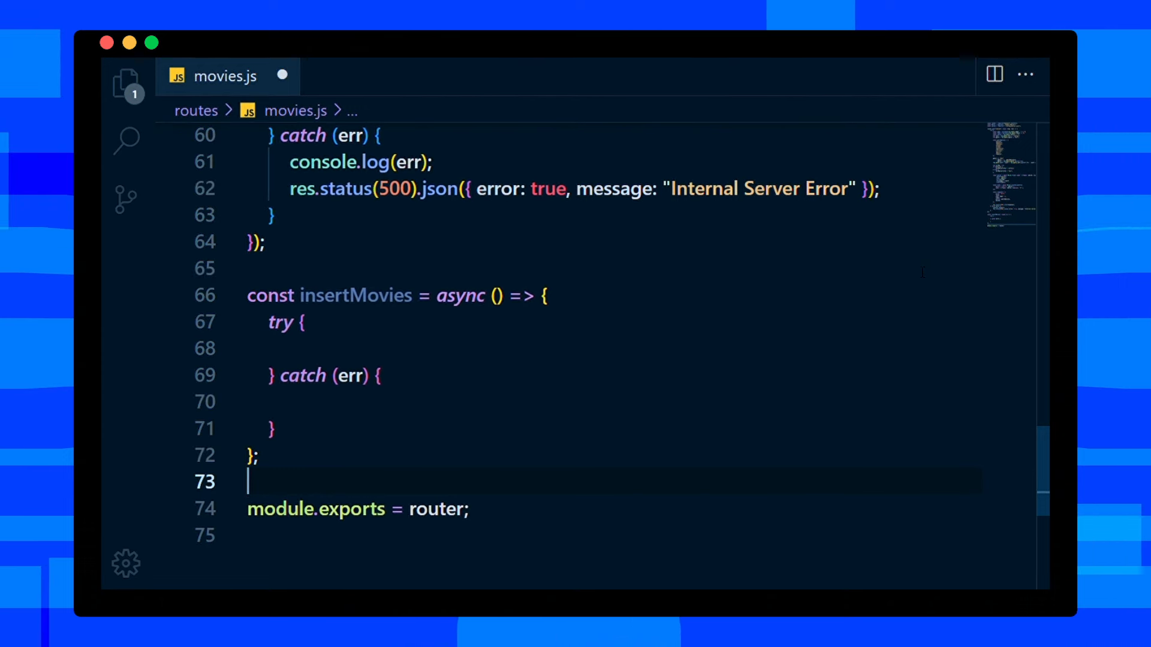
key("Up")
key("Up")
key("Up")
type("const docs = await Movie.insertMany(movies); return Promise.resolve(docs);")
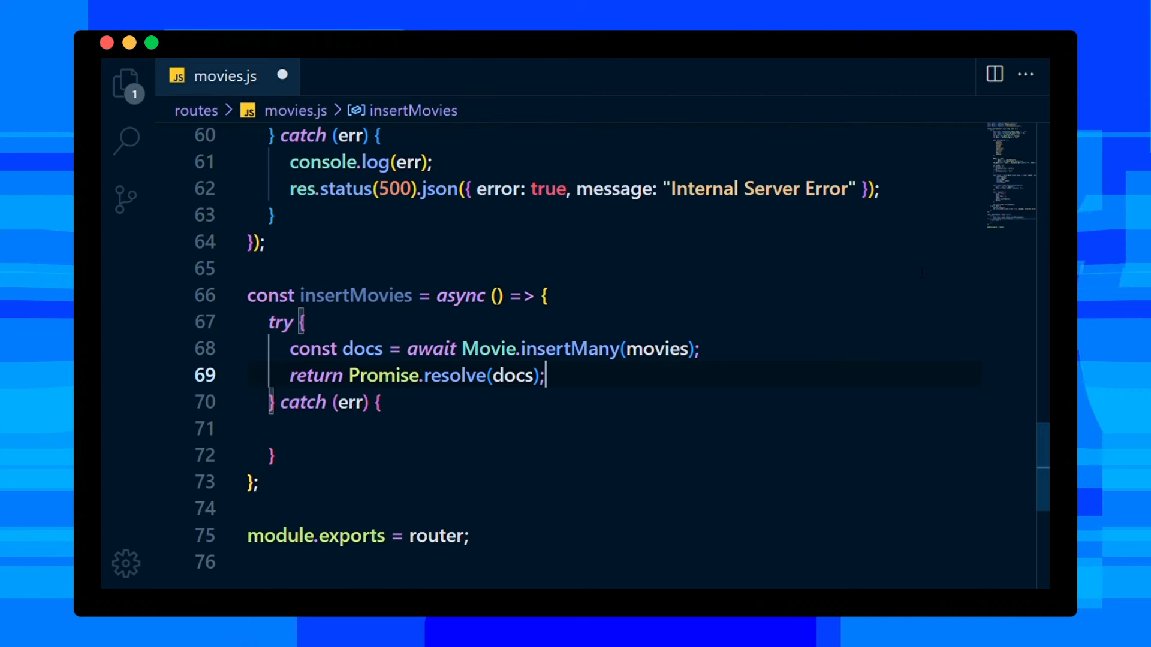
Add Promise.reject(err) in the catch, call insertMovies with then/catch logging, and save movies.js
key("Down")
key("Down")
type("return Promise.reject(err")
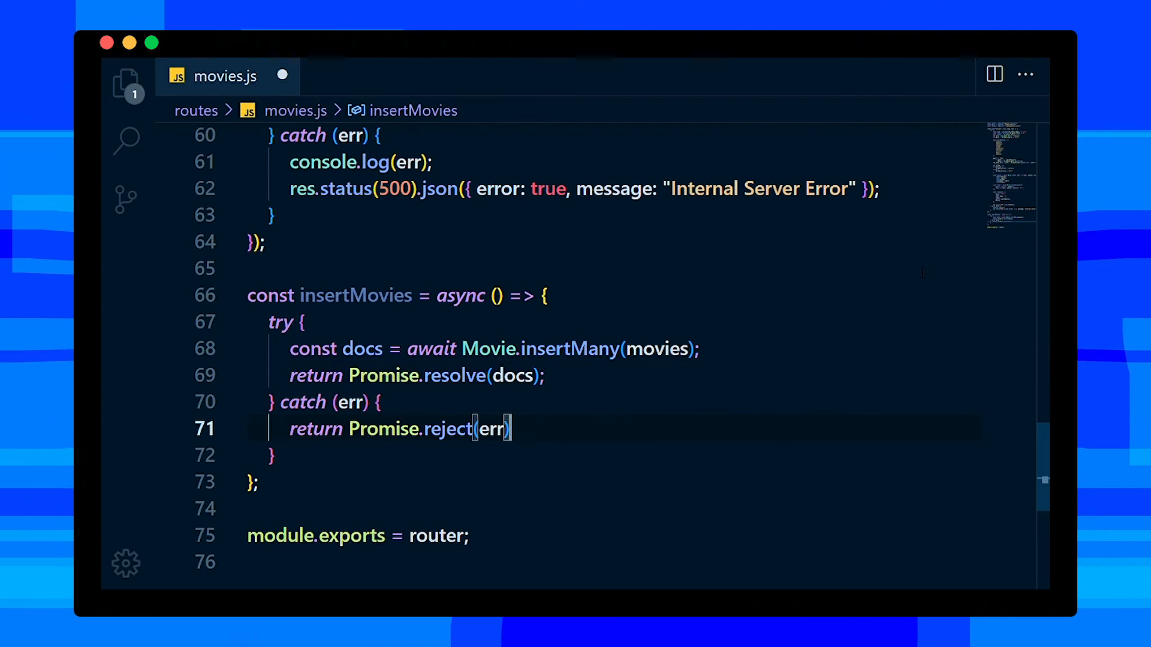
scroll(917, 297, "down", 1)
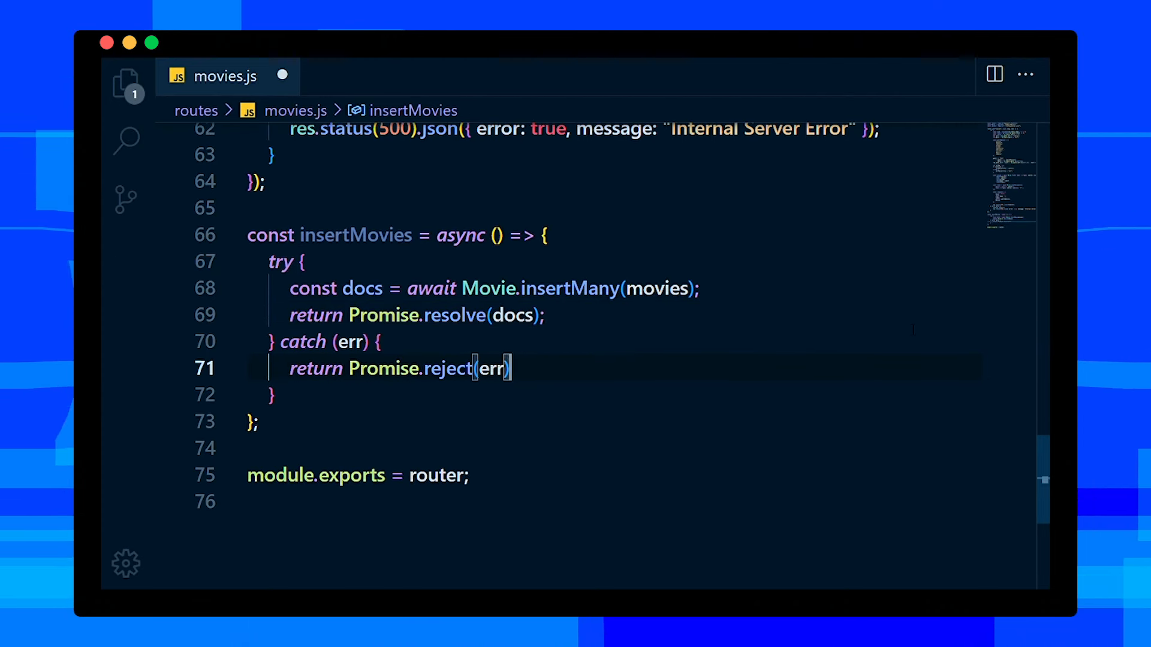
scroll(913, 332, "down", 2)
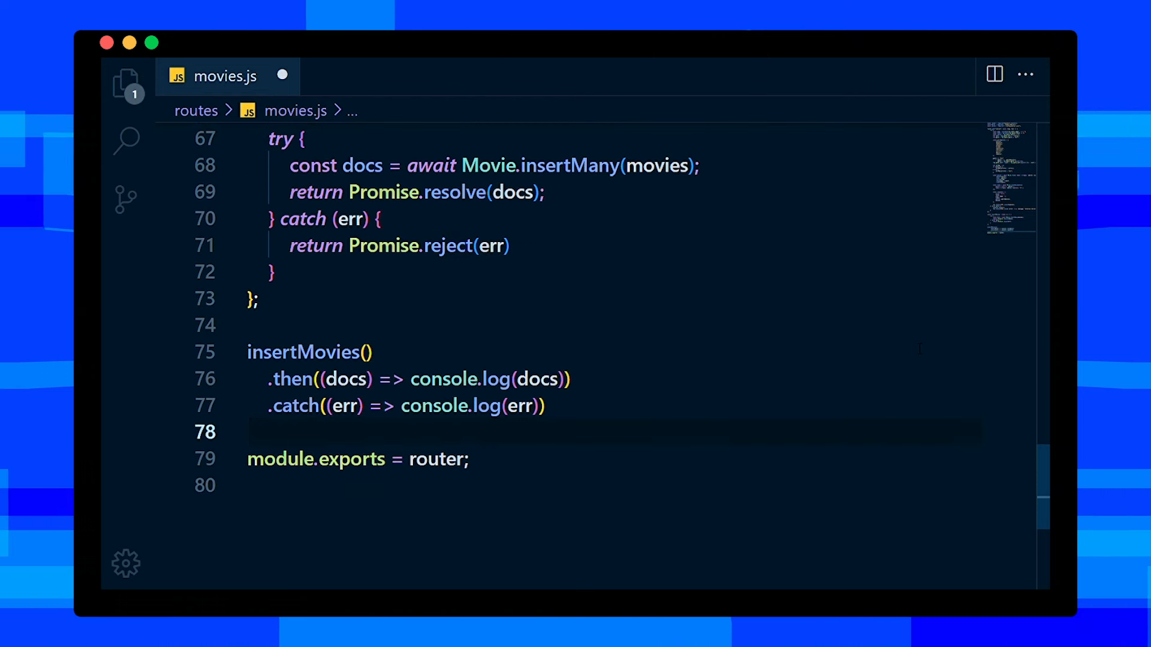
key("ctrl+s")
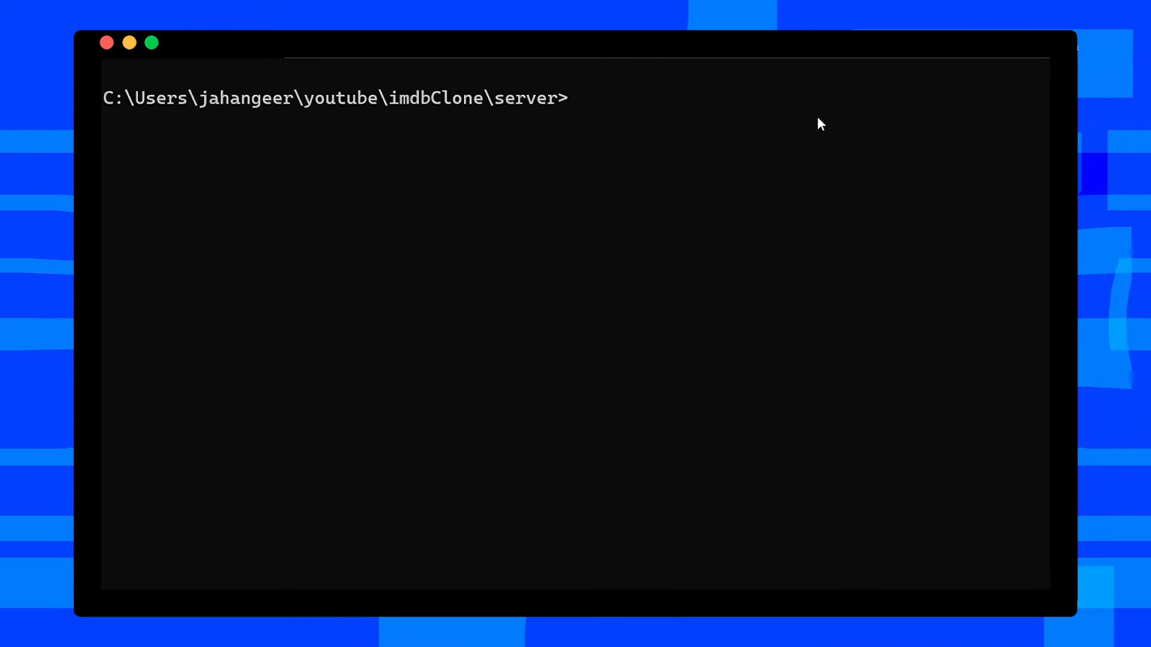
type("npm start")
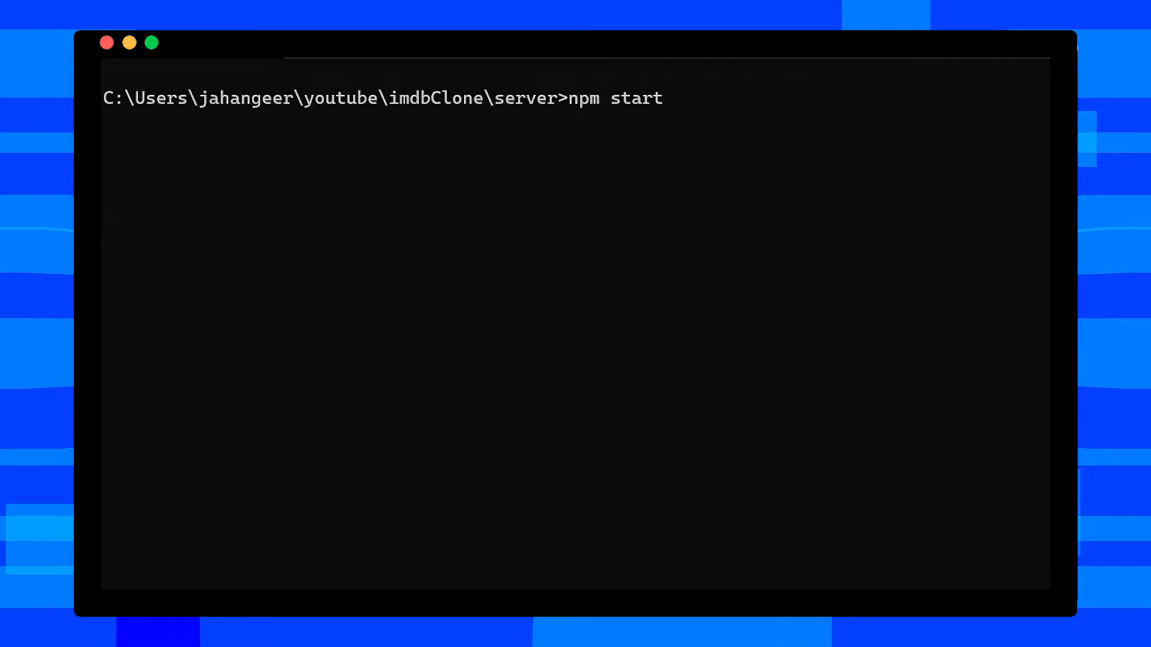
Run npm start so nodemon launches the server and logs the inserted movie documents
key("Return")
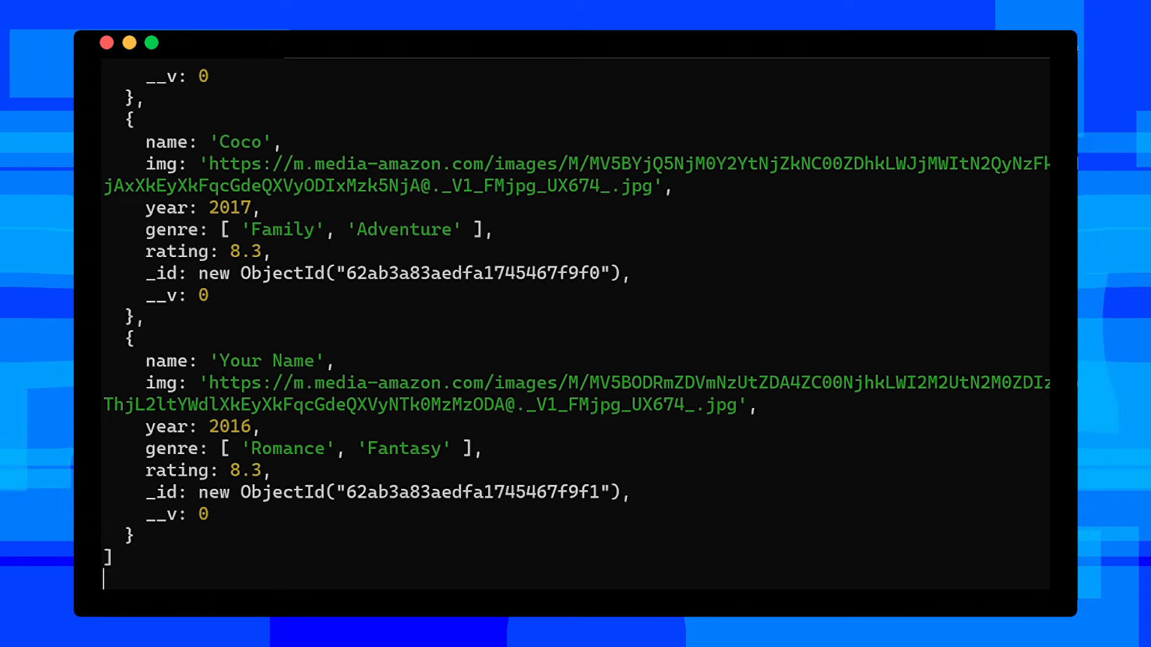
scroll(787, 407, "up", 4)
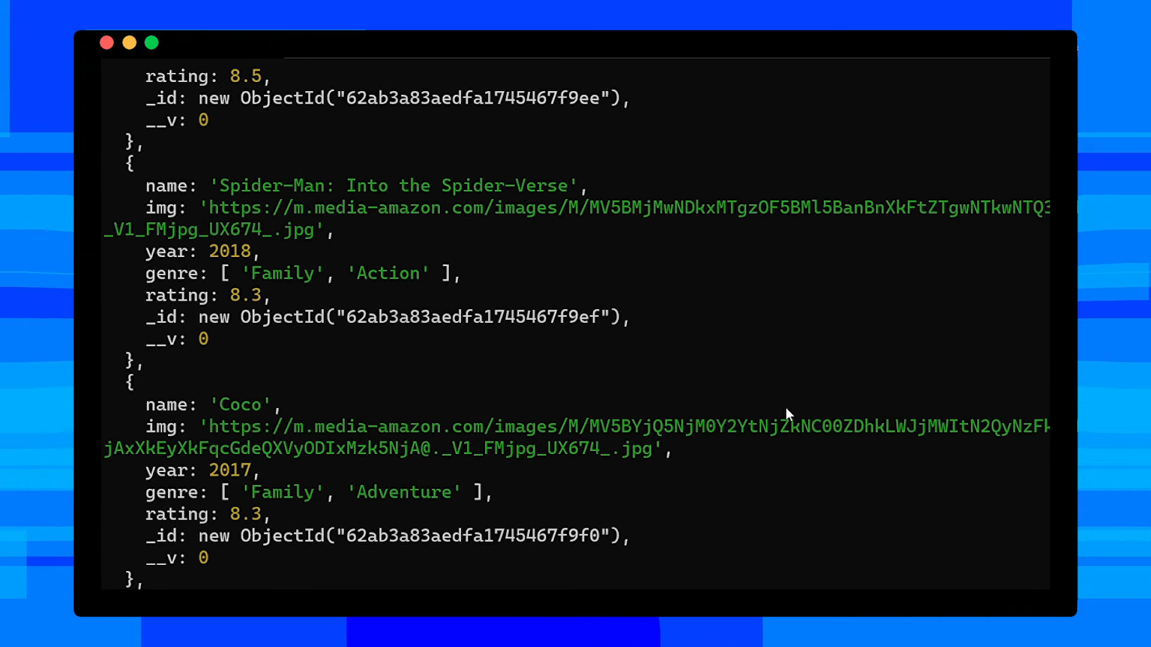
scroll(784, 407, "up", 4)
scroll(785, 406, "up", 3)
scroll(786, 406, "up", 6)
scroll(784, 405, "up", 8)
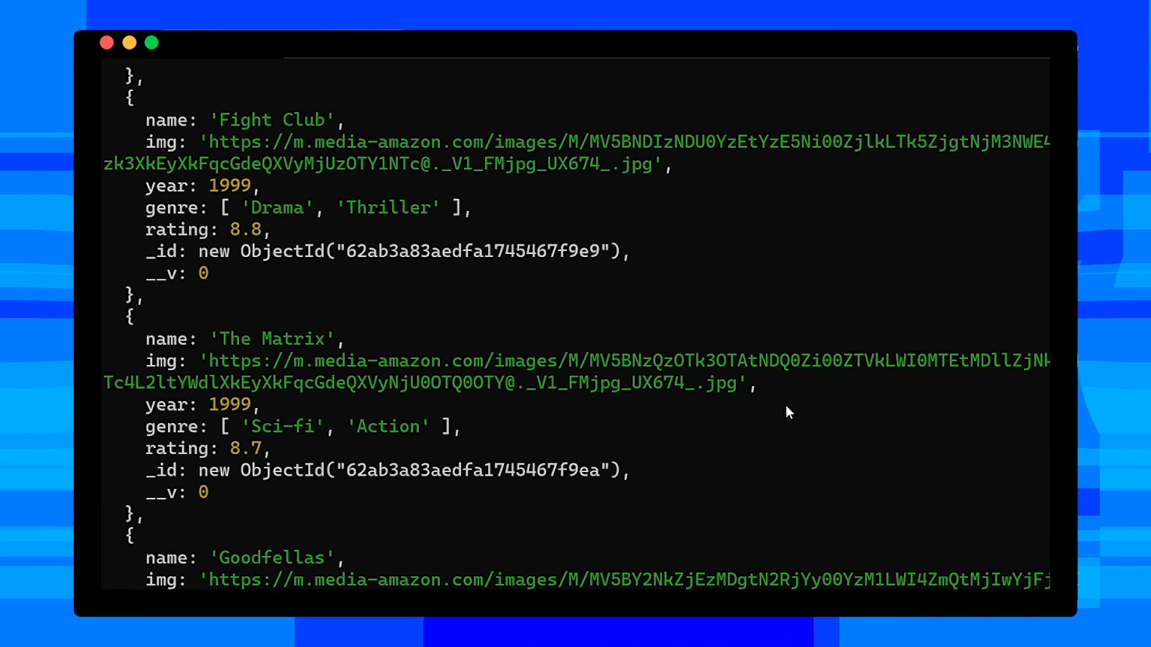
scroll(786, 406, "up", 6)
scroll(786, 405, "up", 6)
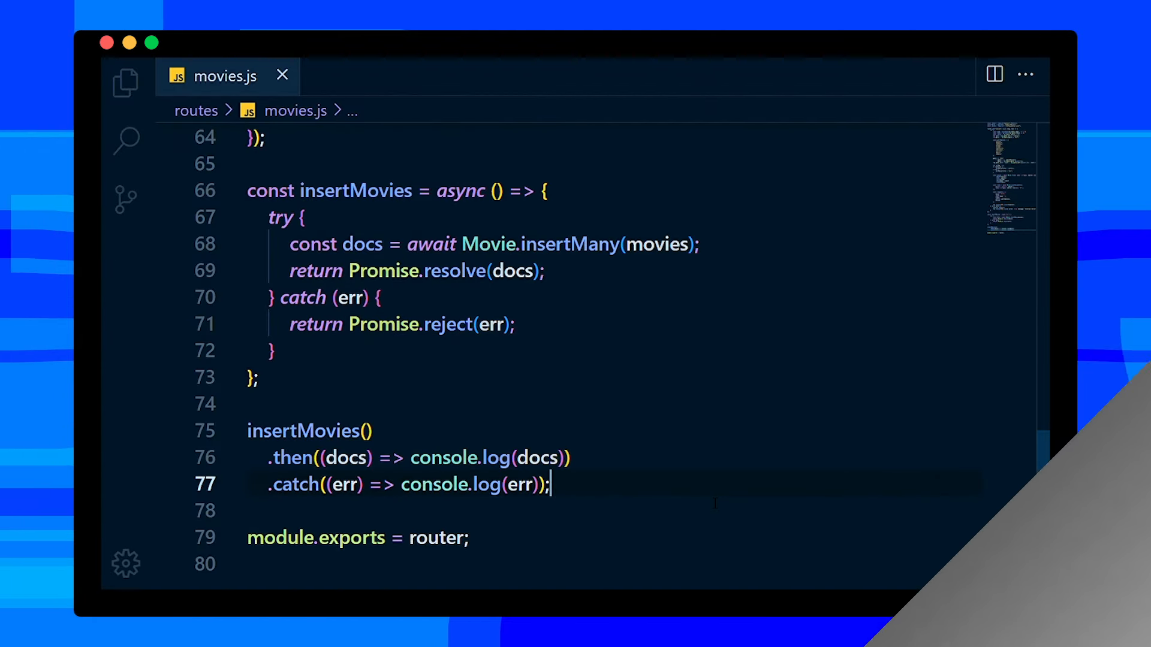
Comment out the insertMovies helper and its call with Ctrl+/ and save movies.js
key("shift+Up")
key("shift+Up")
key("shift+Up")
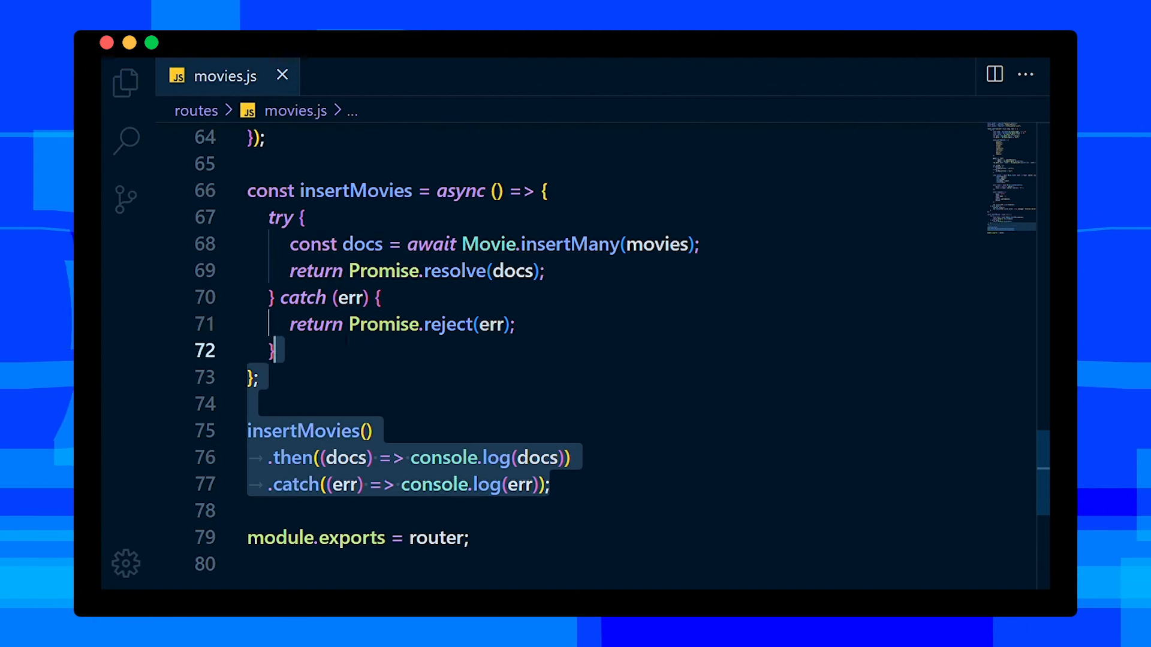
left_click_drag(348, 340, 256, 200)
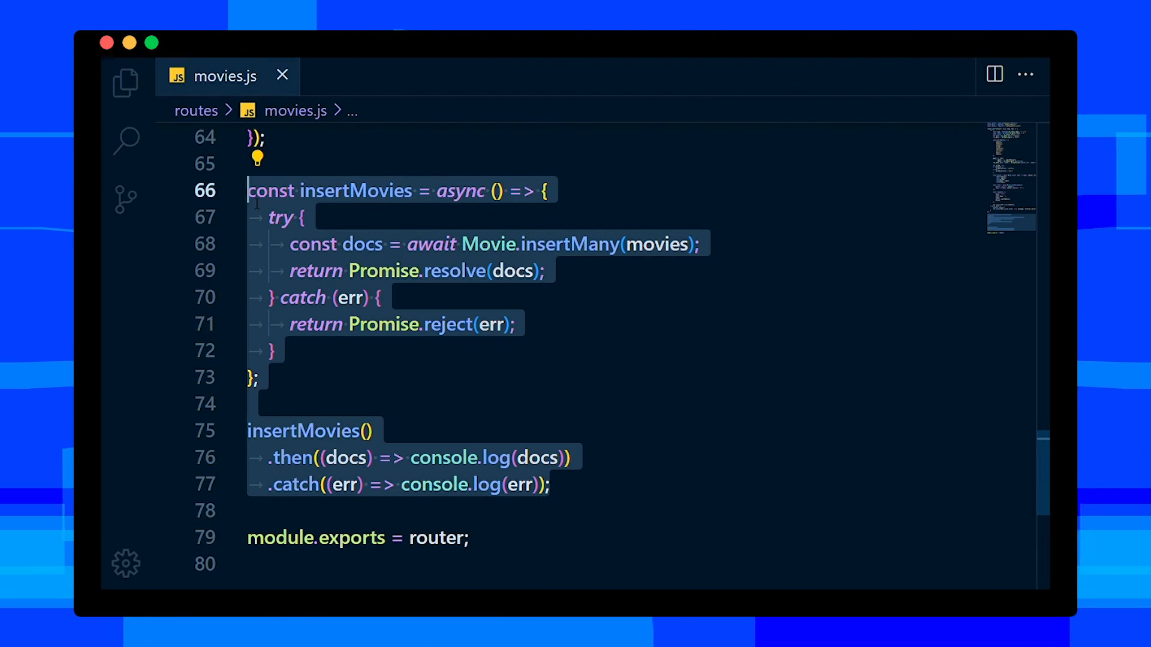
key("ctrl+slash")
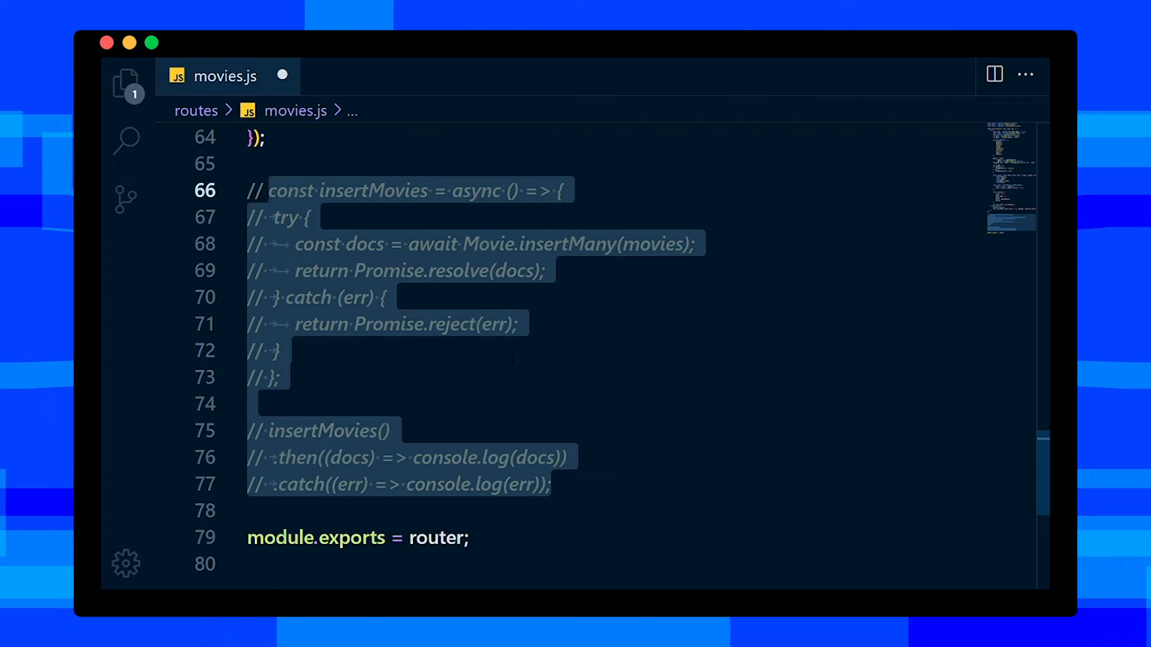
key("ctrl+s")
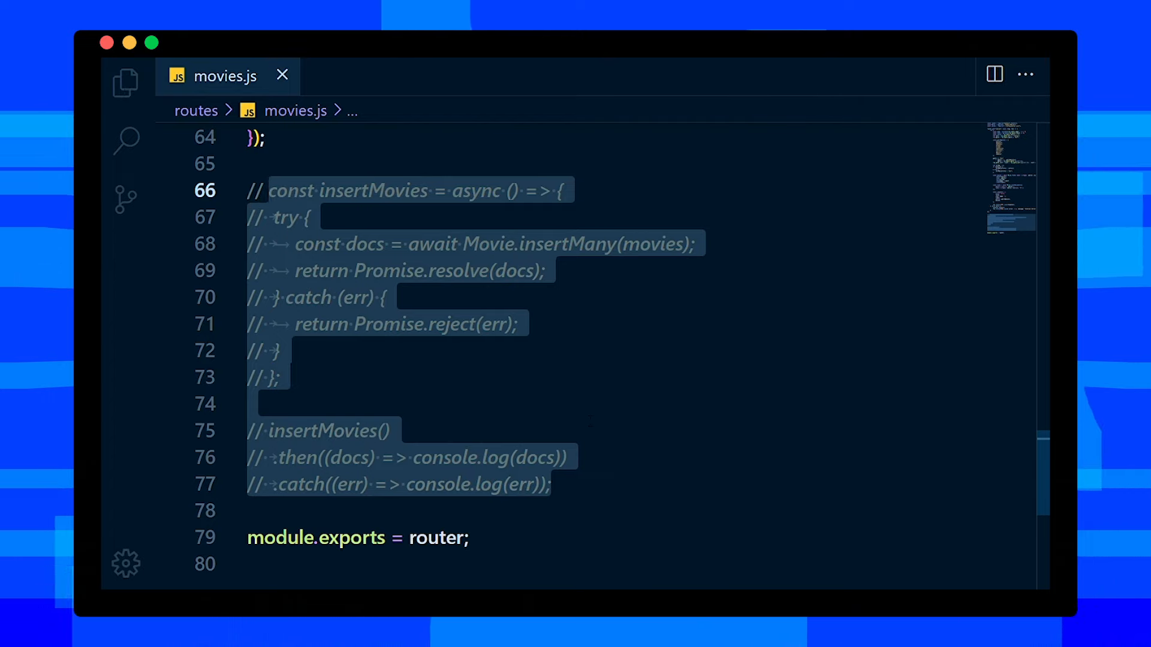
left_click(590, 418)
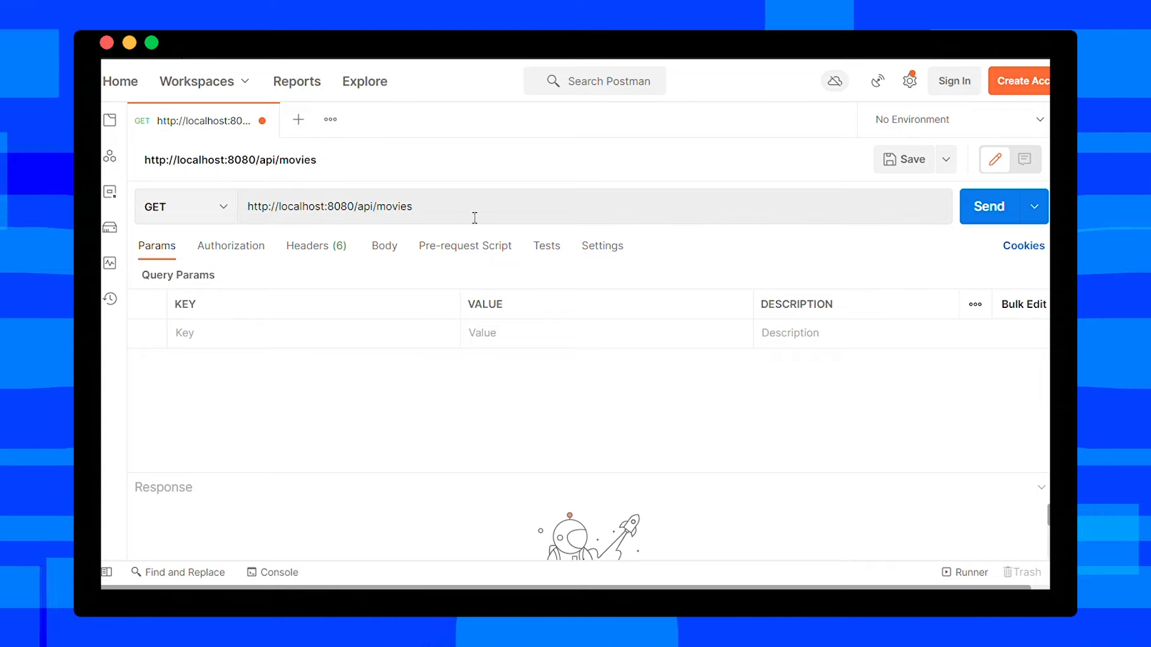
Send the GET /api/movies request and read the response reporting a total of 14 movies
left_click(986, 218)
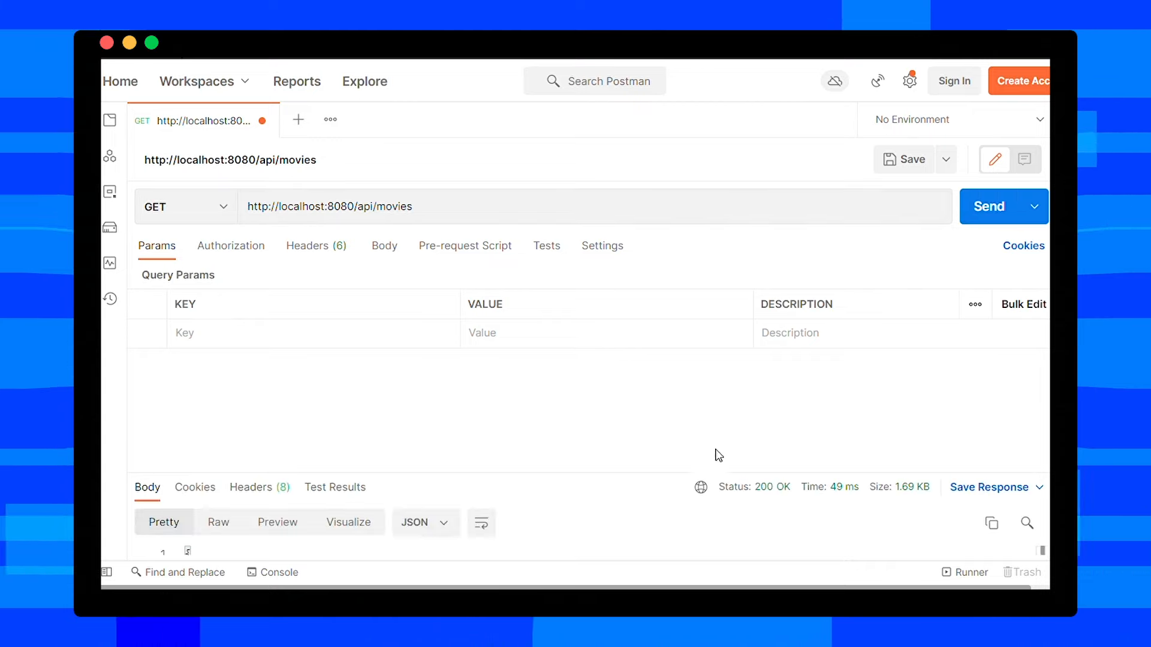
left_click_drag(689, 474, 630, 322)
left_click_drag(216, 435, 287, 434)
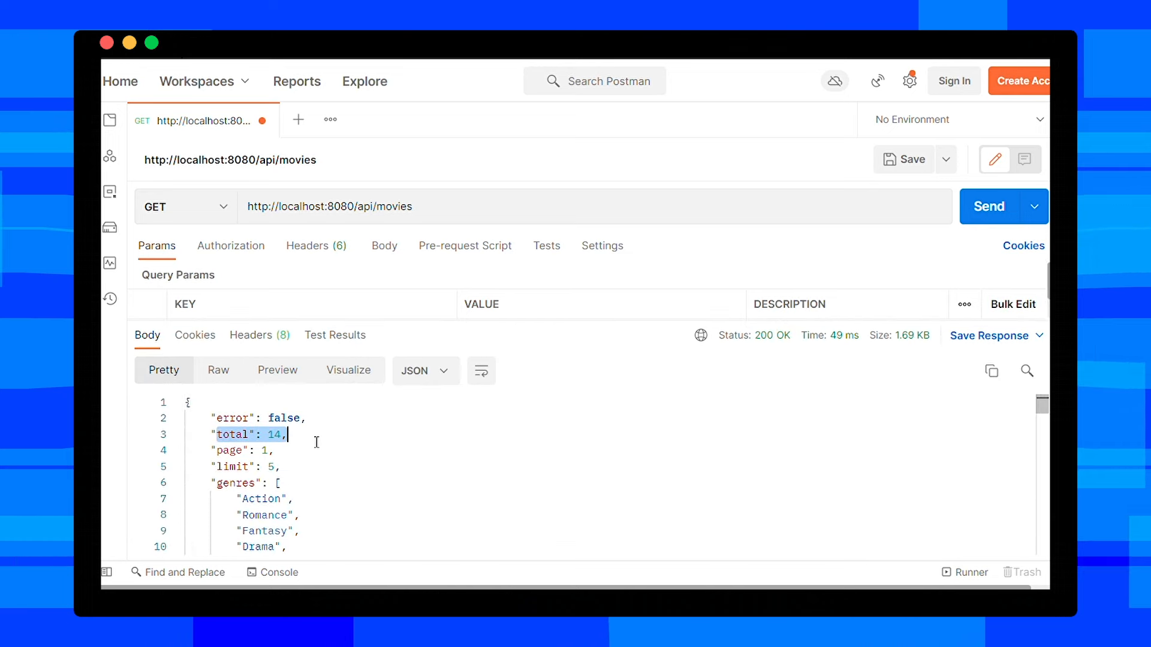
left_click(300, 450)
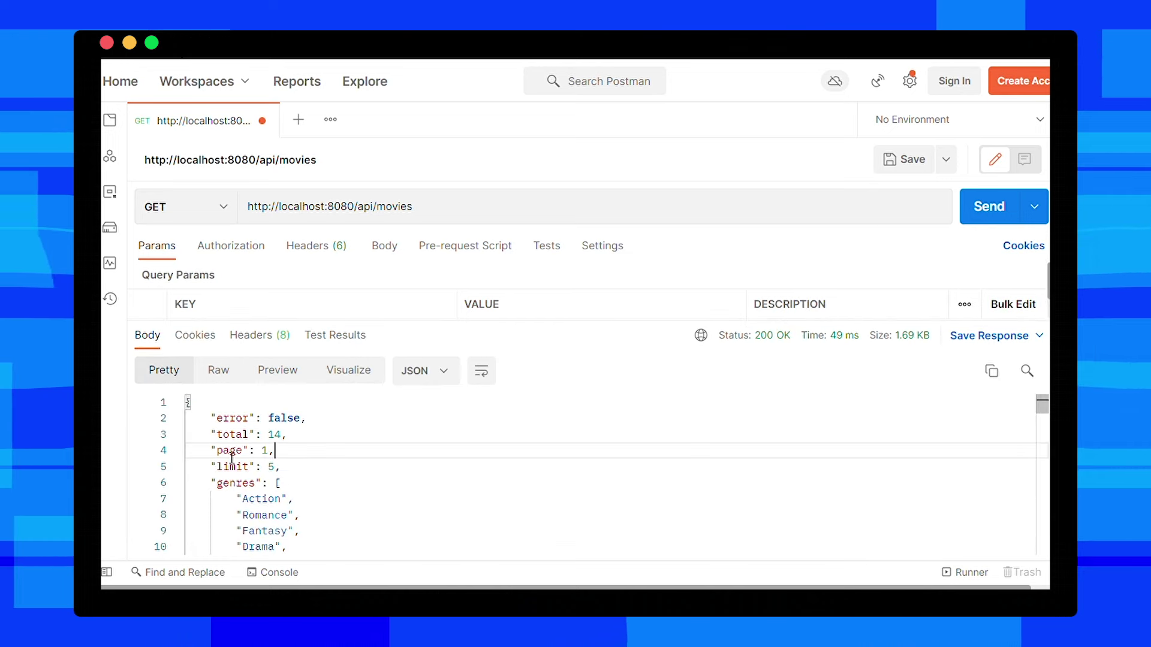
Add the page=2 query parameter and get the page 2 response back
left_click(459, 219)
type("?")
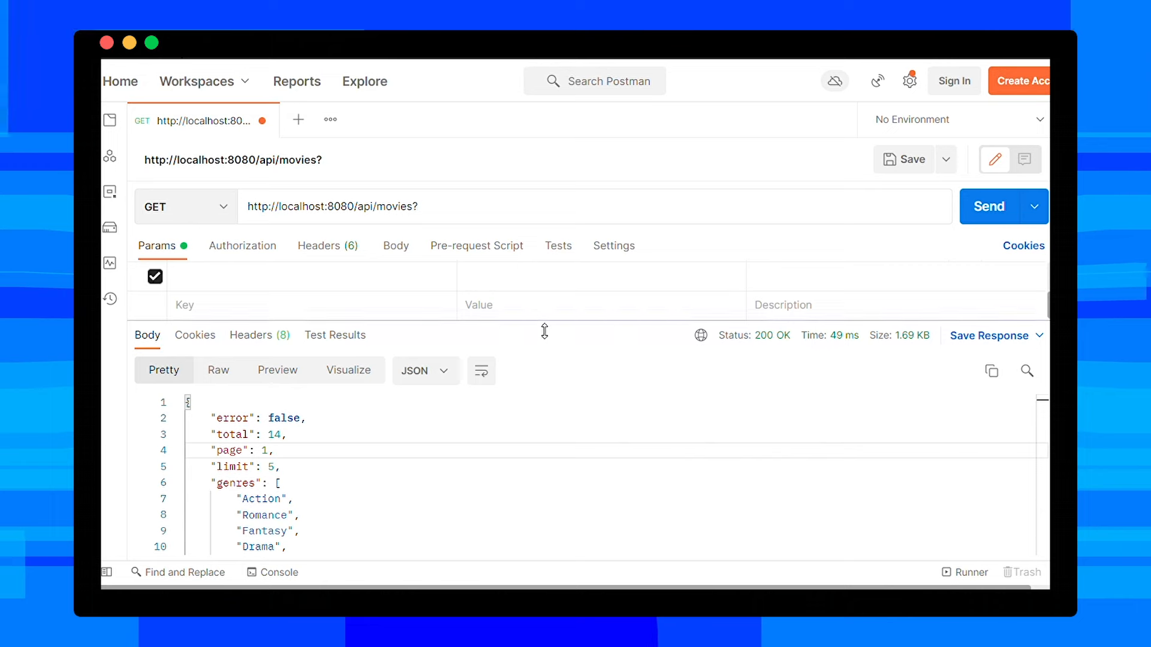
left_click_drag(543, 331, 541, 449)
type("page")
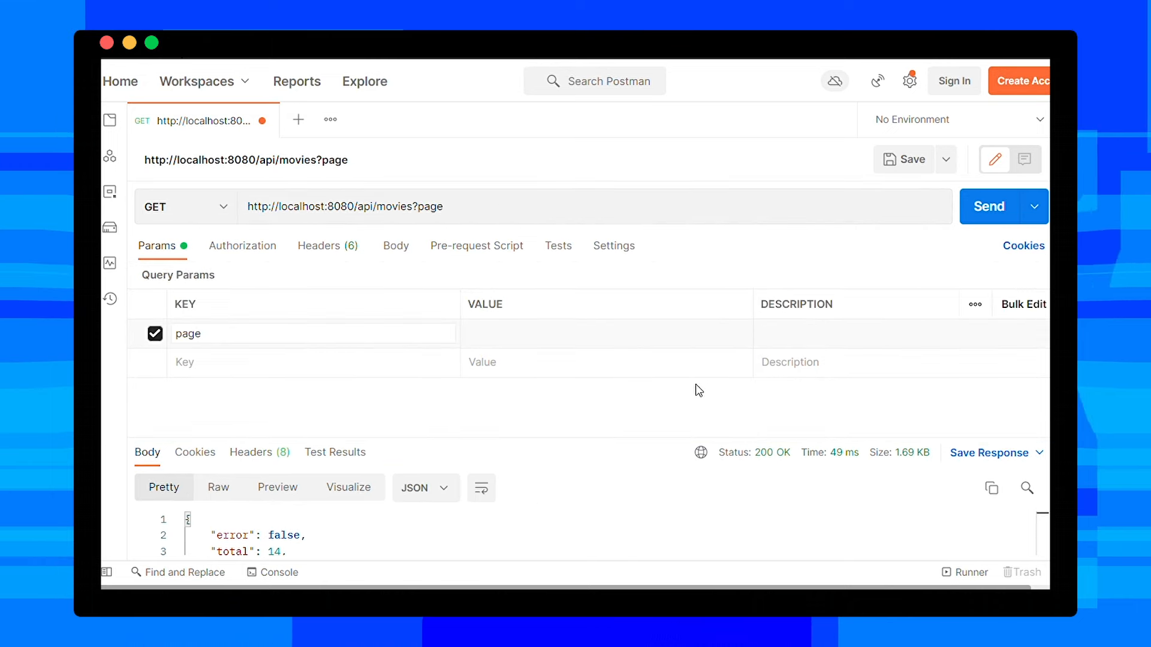
left_click(594, 340)
type("2")
left_click(989, 208)
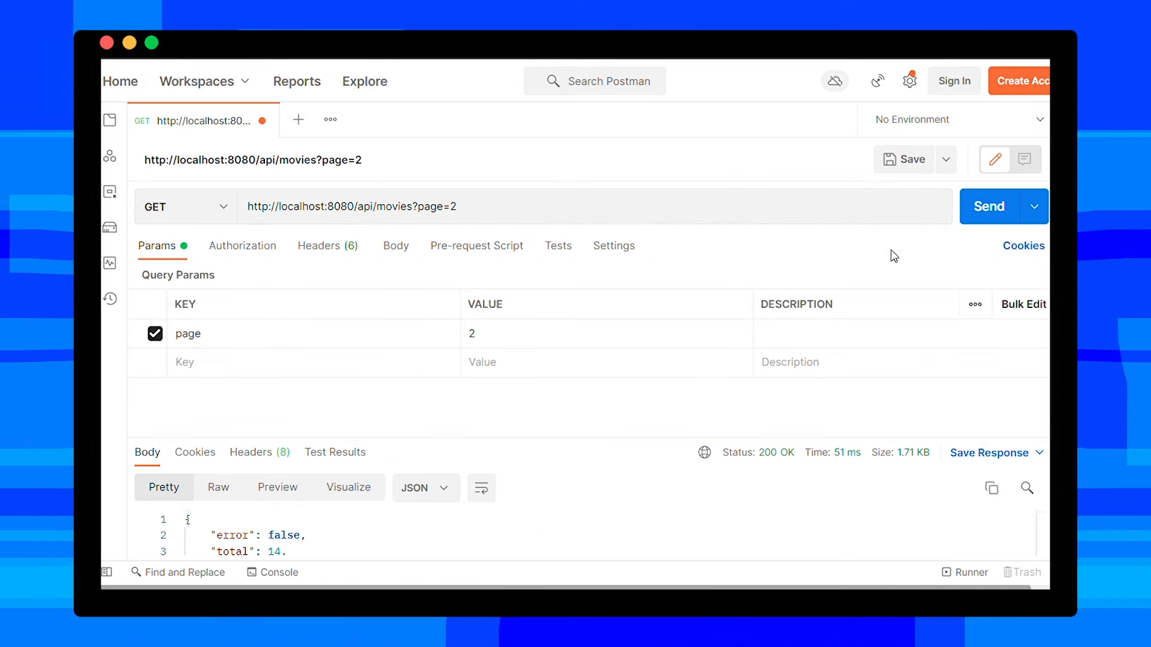
left_click_drag(614, 448, 605, 271)
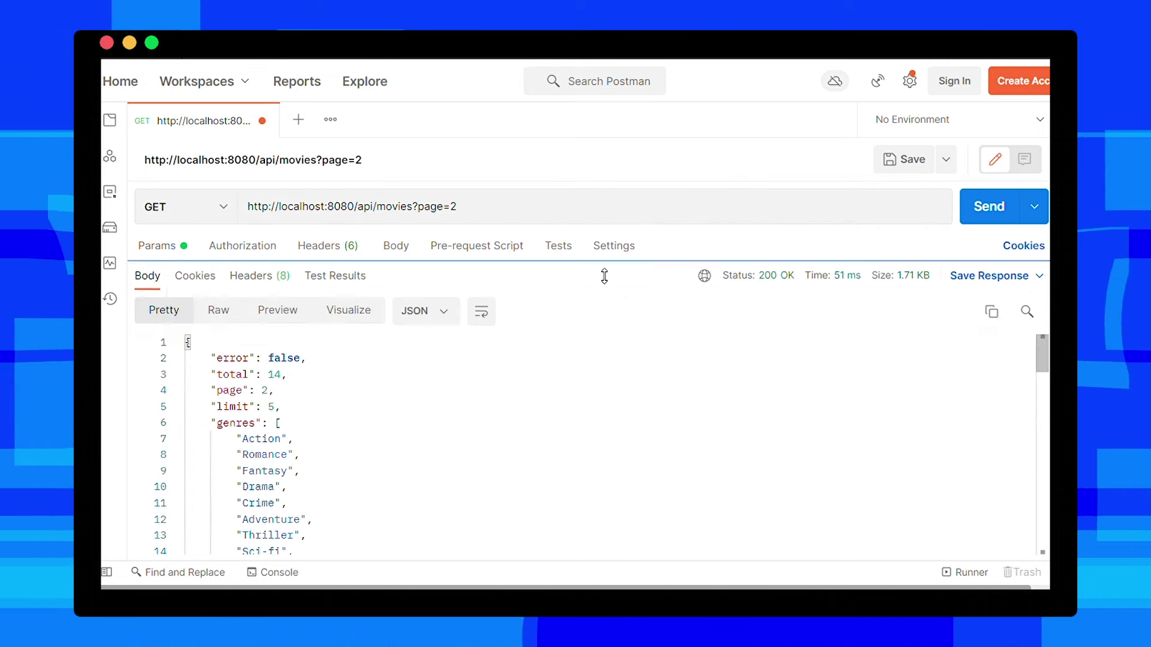
left_click(315, 398)
Add limit=6 and get the response with total 14, page 2, limit 6, then start a genre parameter
left_click_drag(475, 264, 475, 346)
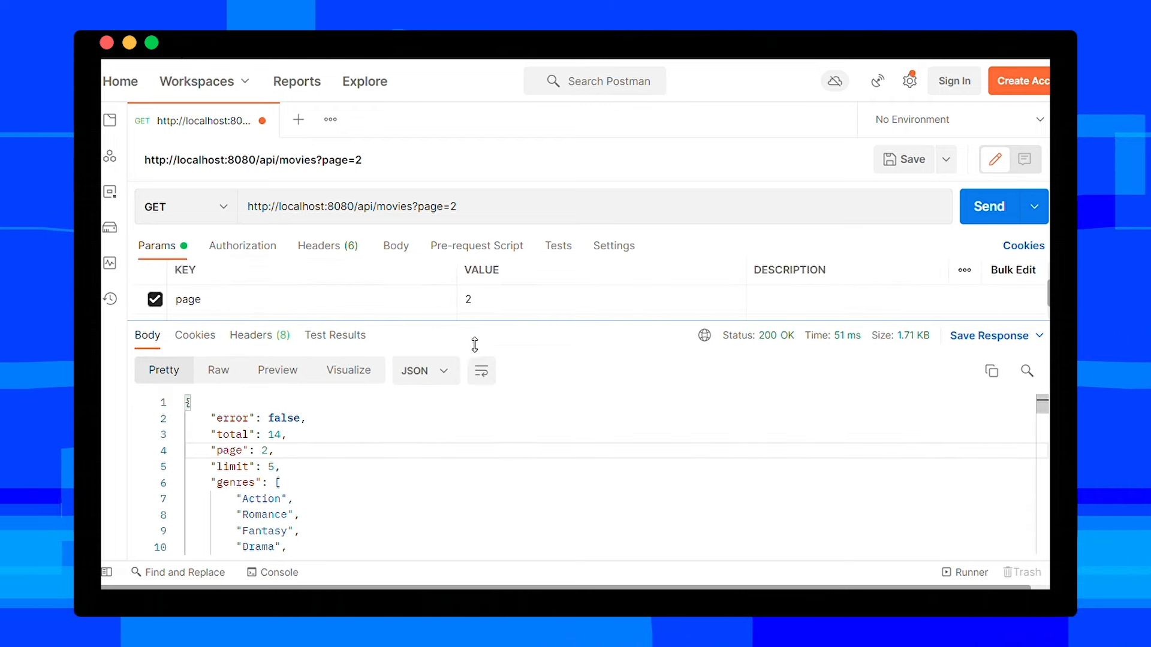
left_click(478, 207)
type("limit")
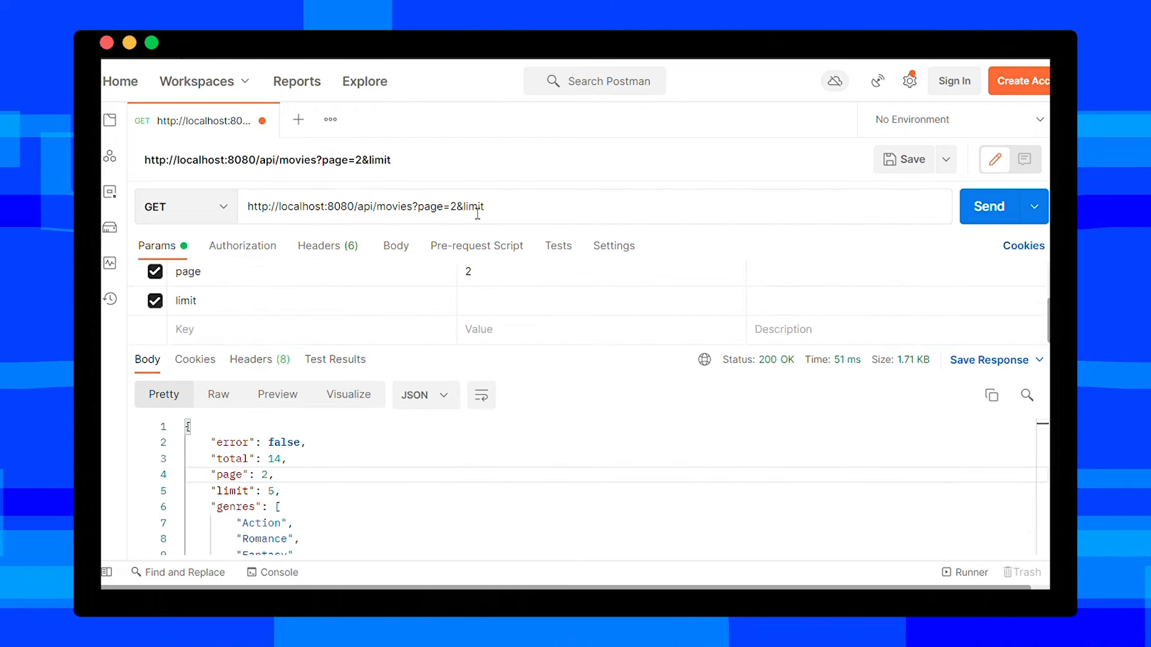
type("=6")
left_click(998, 214)
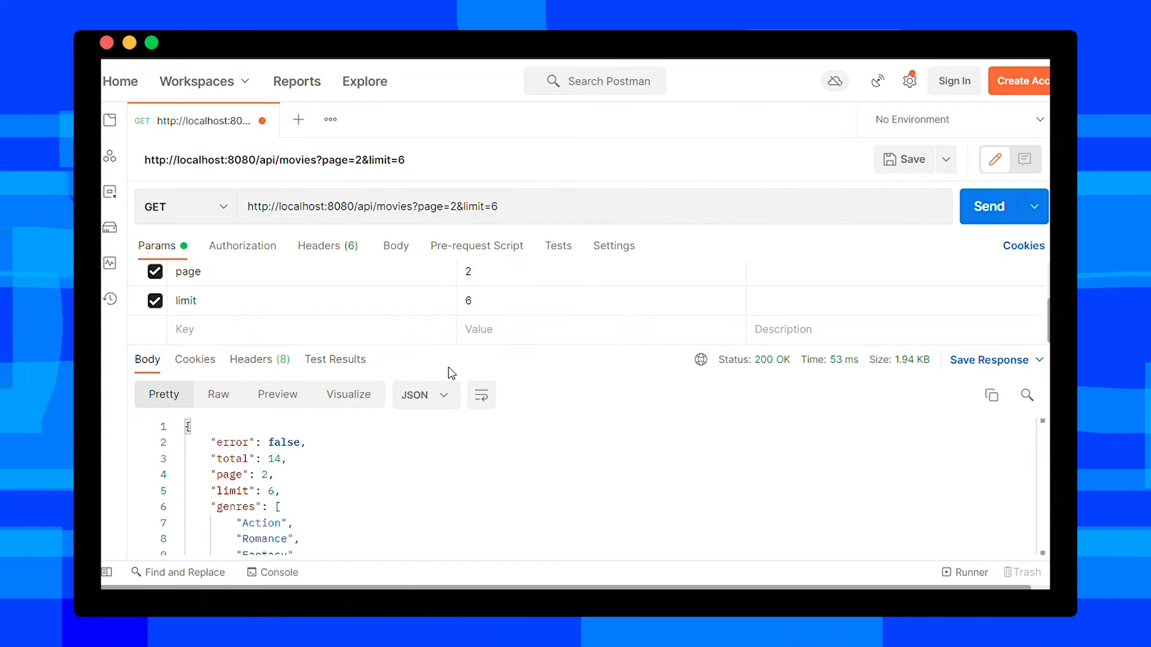
left_click_drag(527, 348, 466, 303)
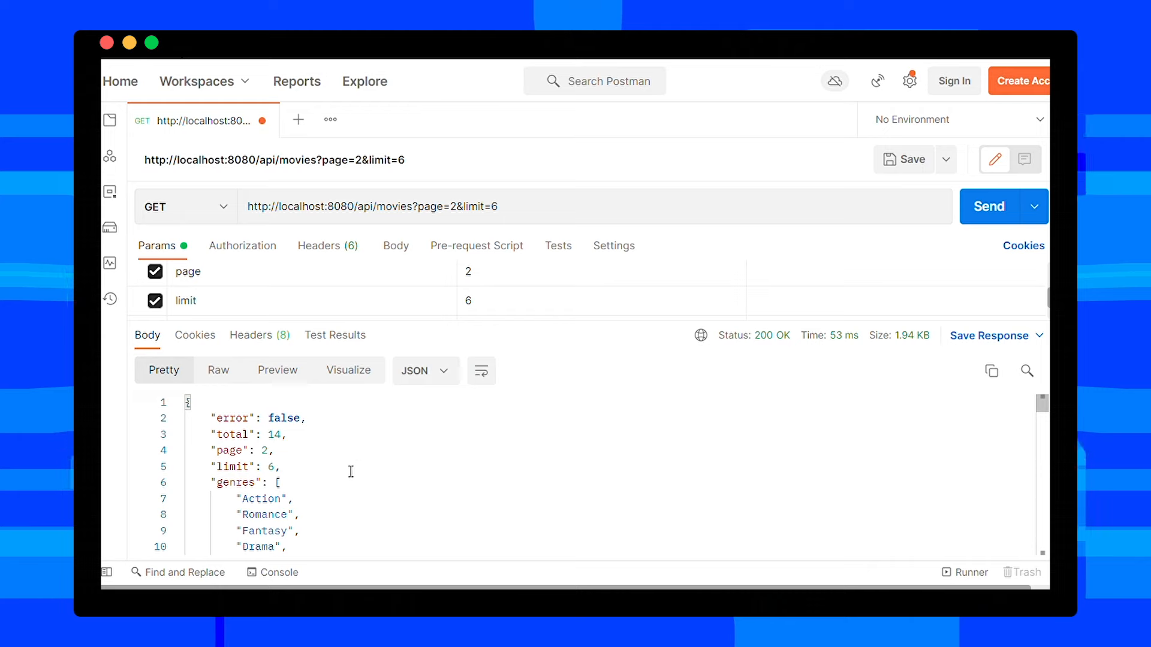
scroll(341, 469, "down", 3)
scroll(333, 467, "up", 3)
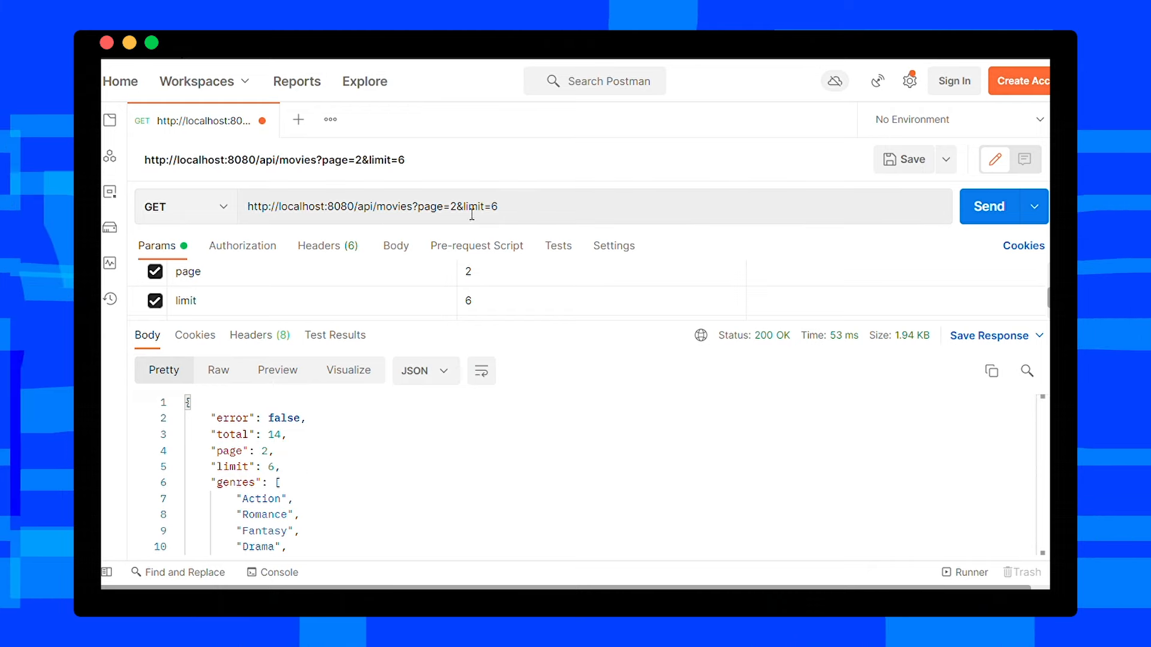
left_click_drag(573, 326, 545, 255)
left_click(548, 218)
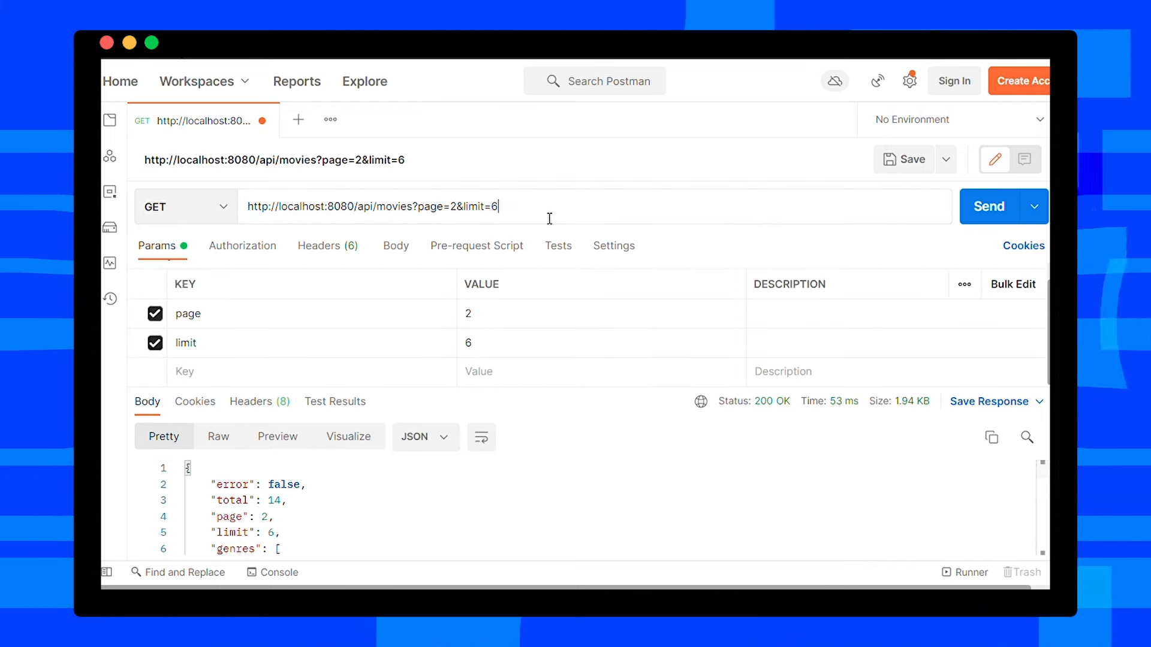
type("&genre=Drama")
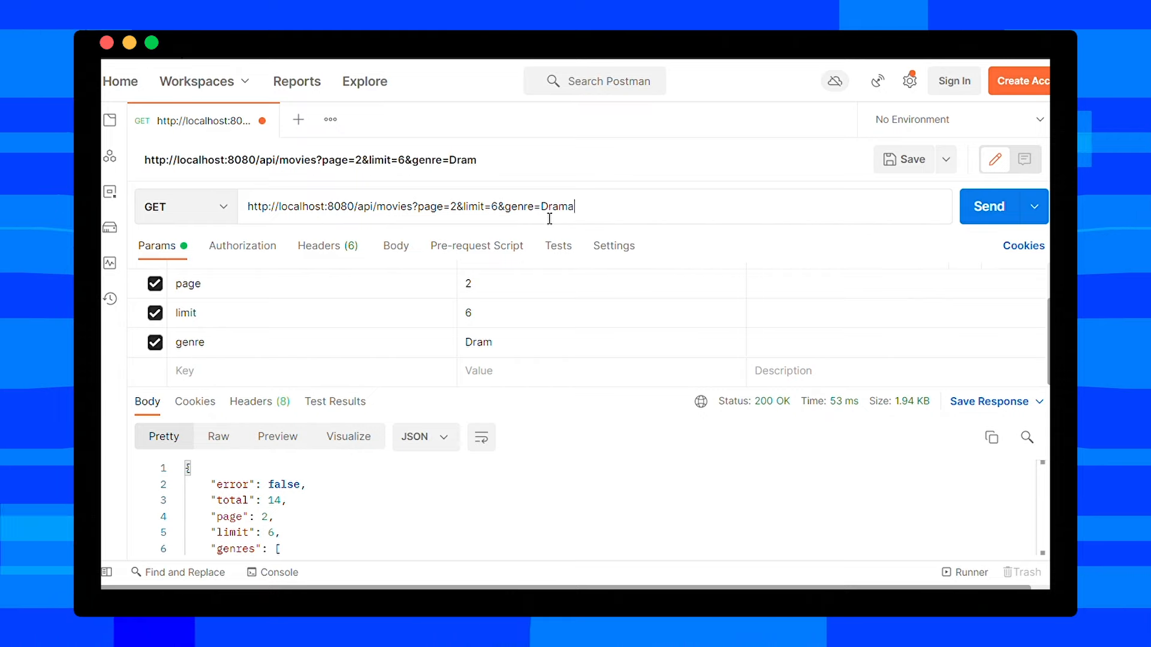
Filter to genre=Drama (total 8), then change page=2 to page=1 and get the first six Drama movies
left_click(986, 208)
left_click_drag(493, 392, 521, 259)
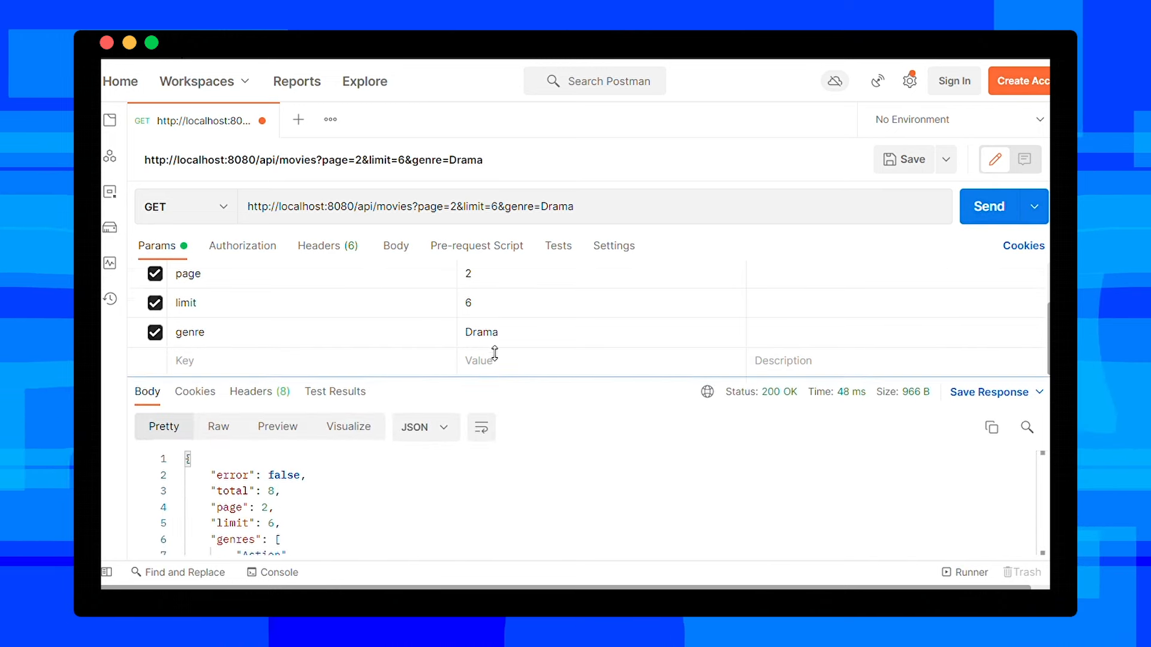
scroll(387, 422, "down", 2)
scroll(343, 425, "down", 2)
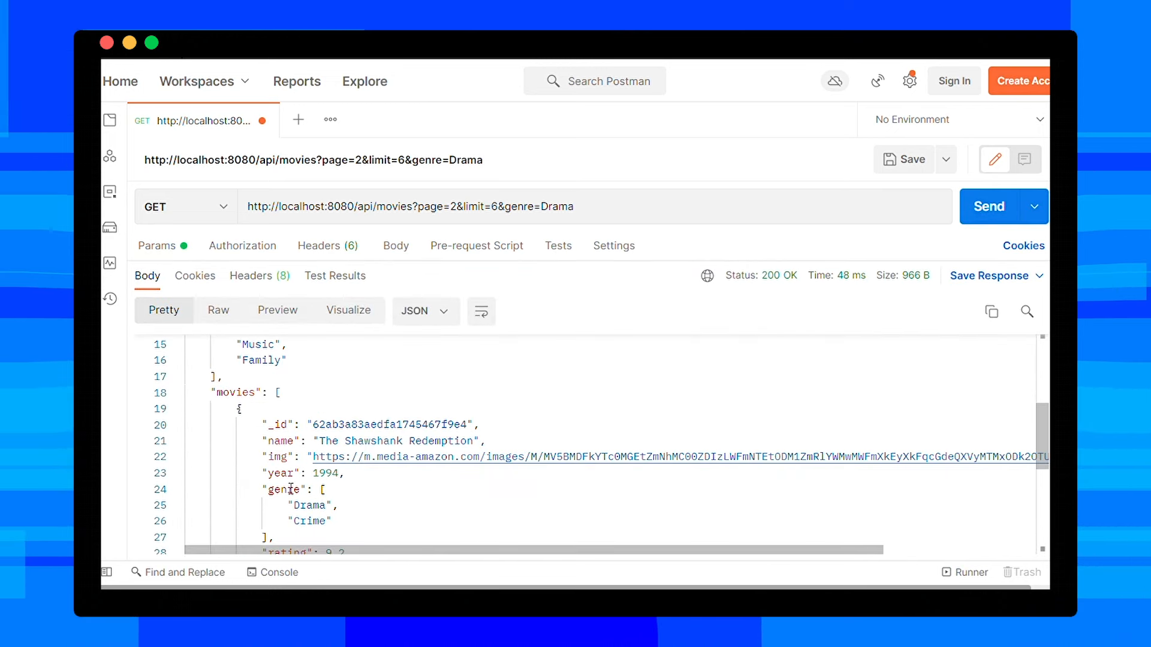
scroll(297, 493, "down", 2)
scroll(355, 503, "down", 2)
scroll(364, 468, "down", 1)
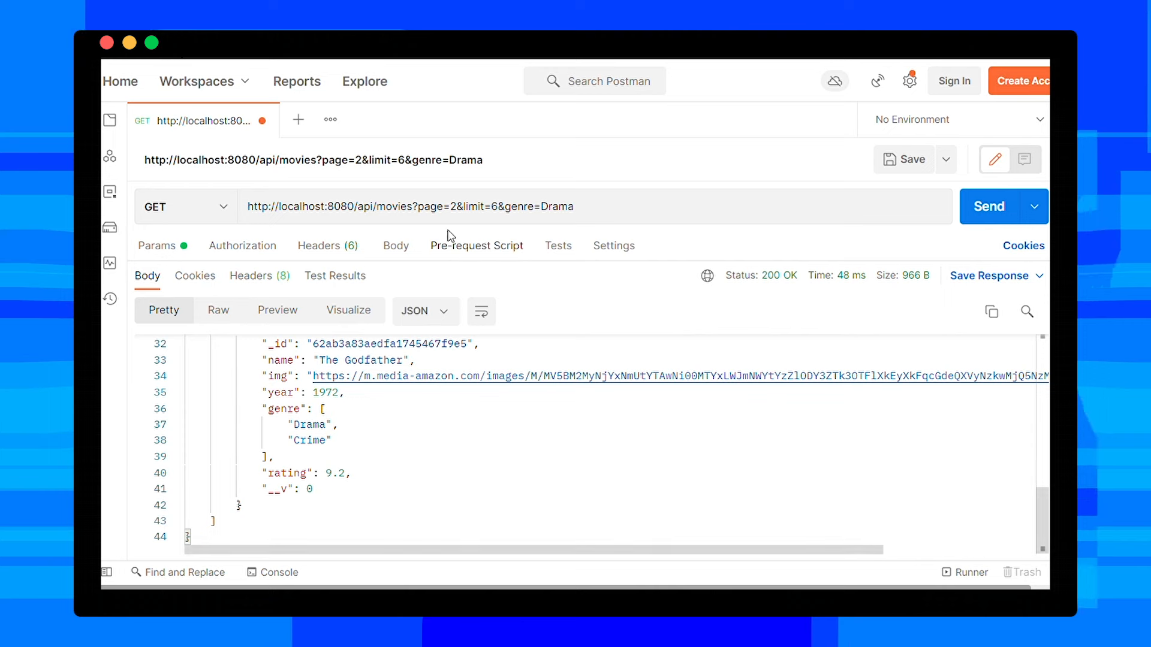
left_click(462, 206)
key("BackSpace")
type("1")
left_click(971, 208)
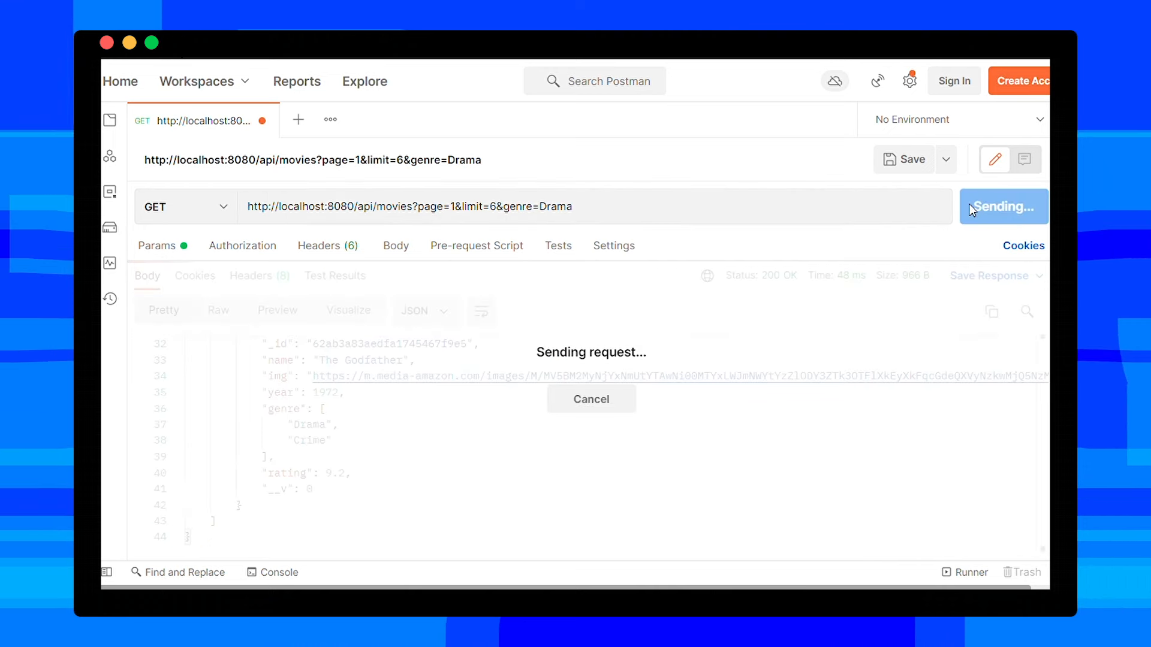
scroll(331, 424, "down", 1)
scroll(329, 424, "down", 3)
scroll(333, 427, "down", 3)
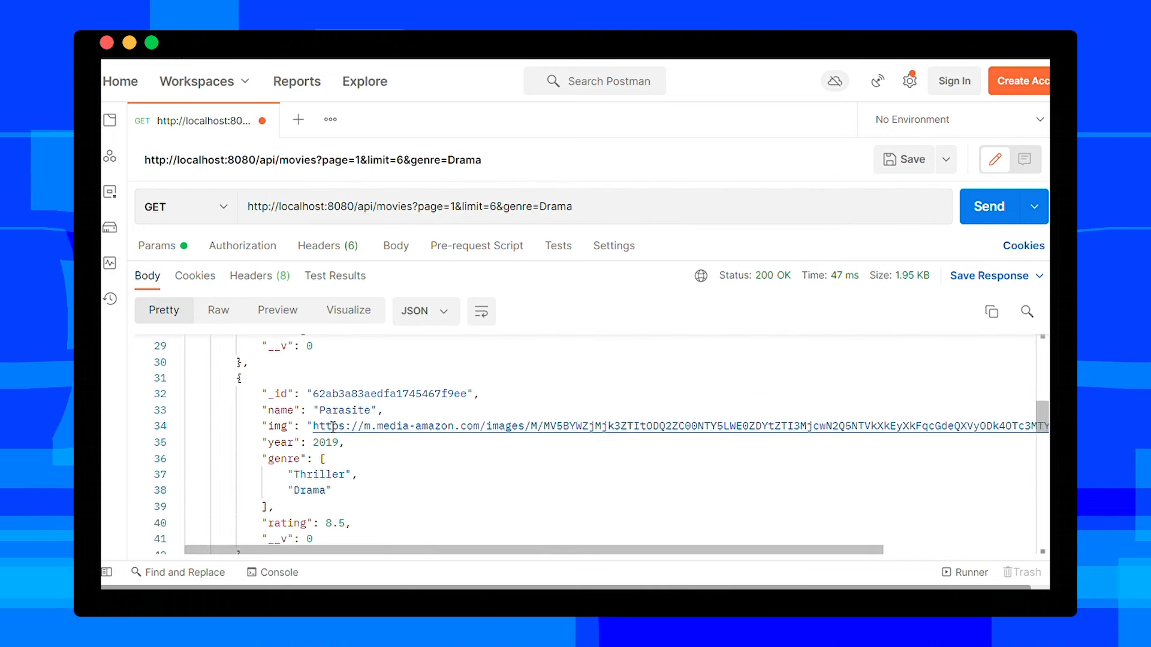
scroll(333, 427, "up", 1)
left_click_drag(572, 264, 584, 356)
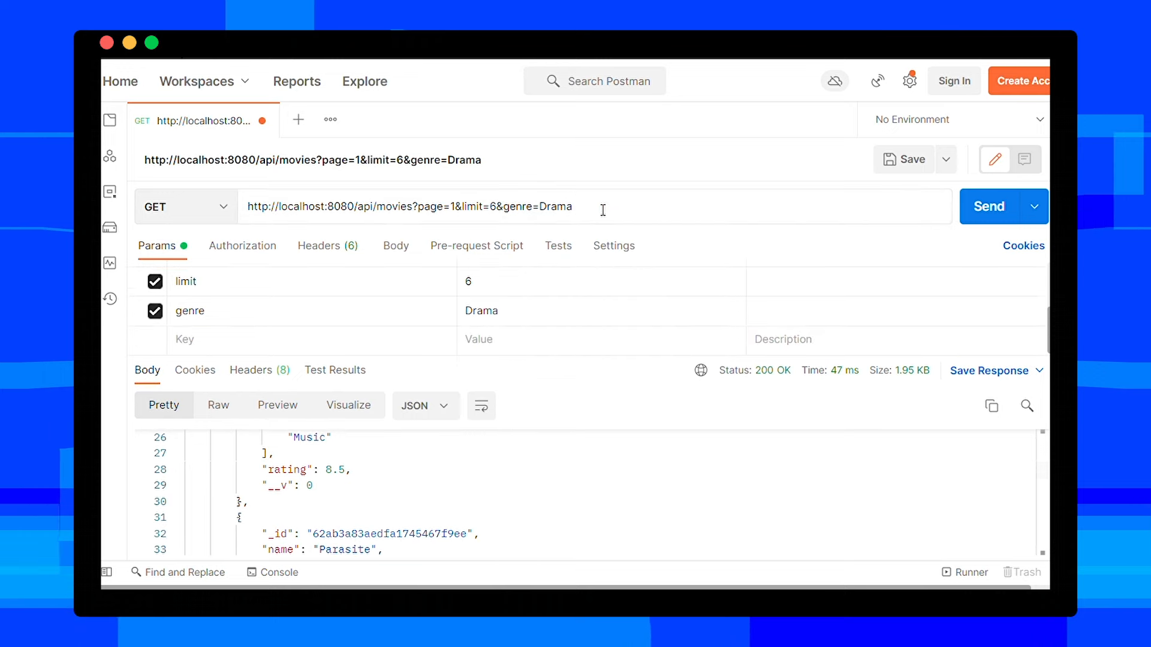
type("&s")
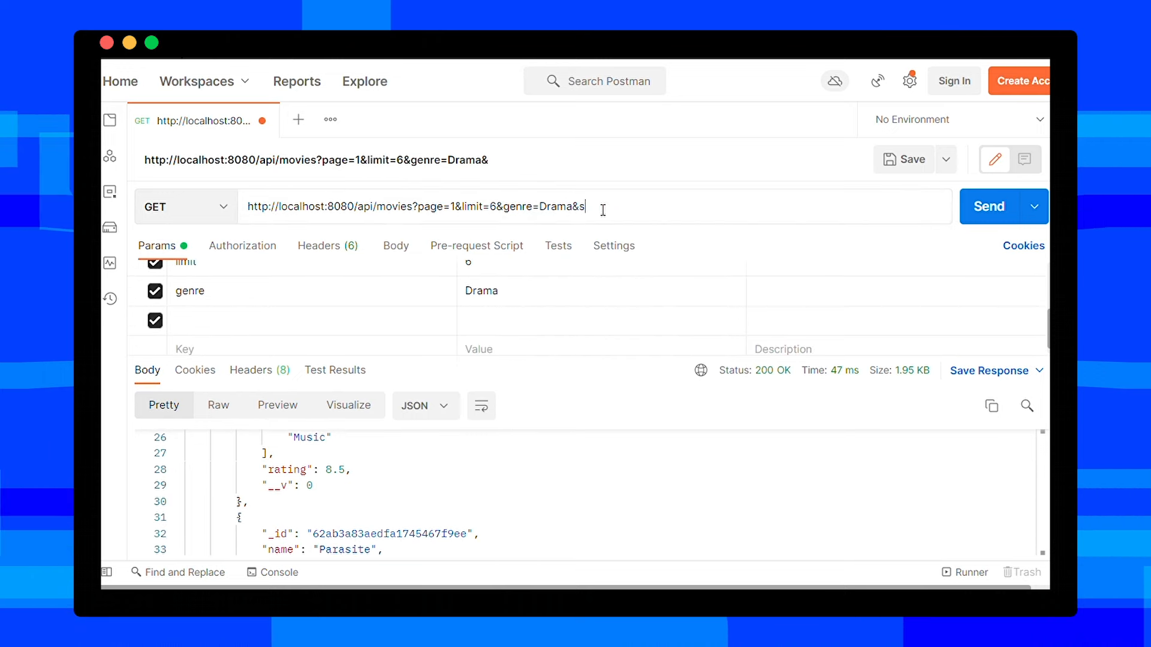
type("ort=")
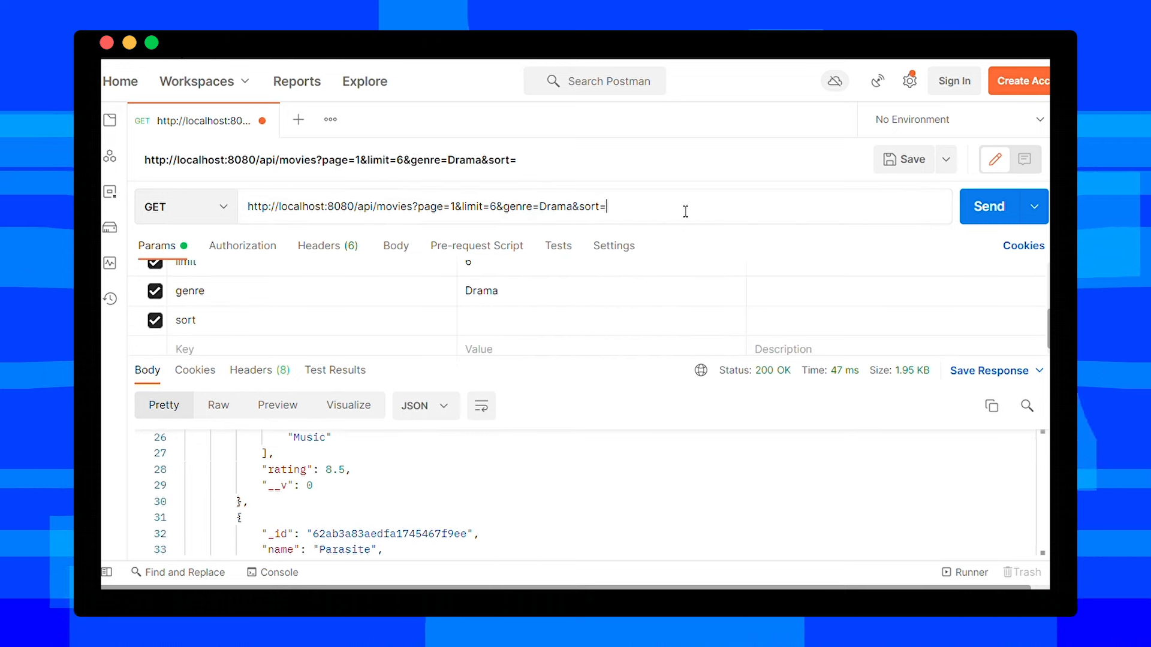
type("year")
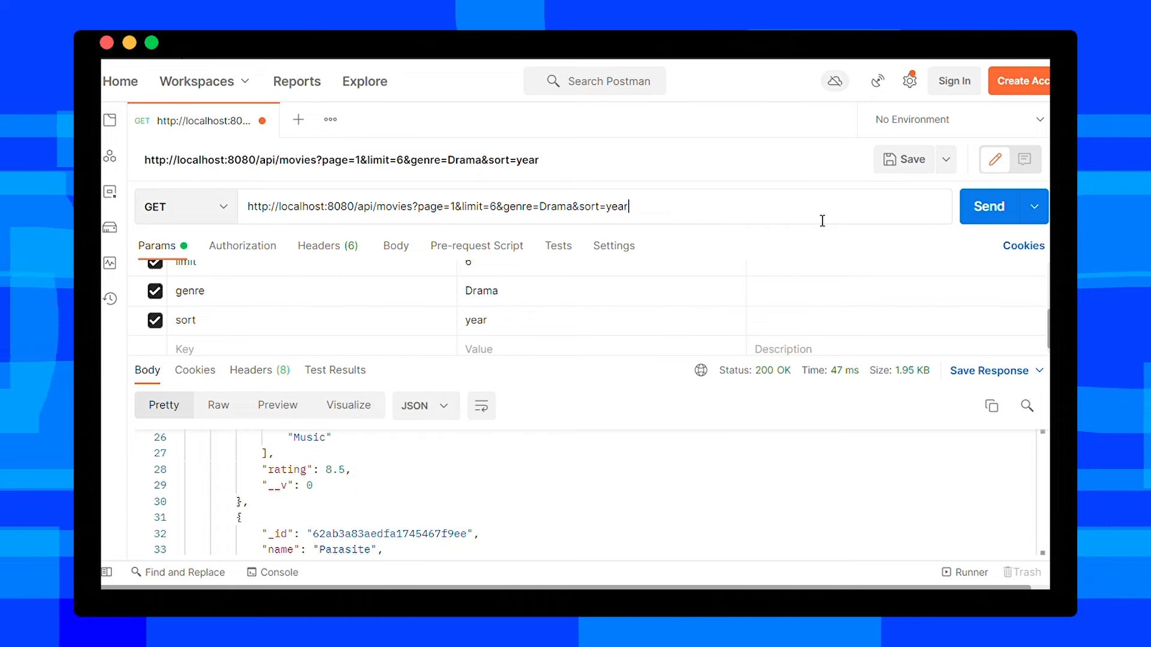
Sort the Drama results by year, then by year,desc so 2019 comes first
left_click(986, 211)
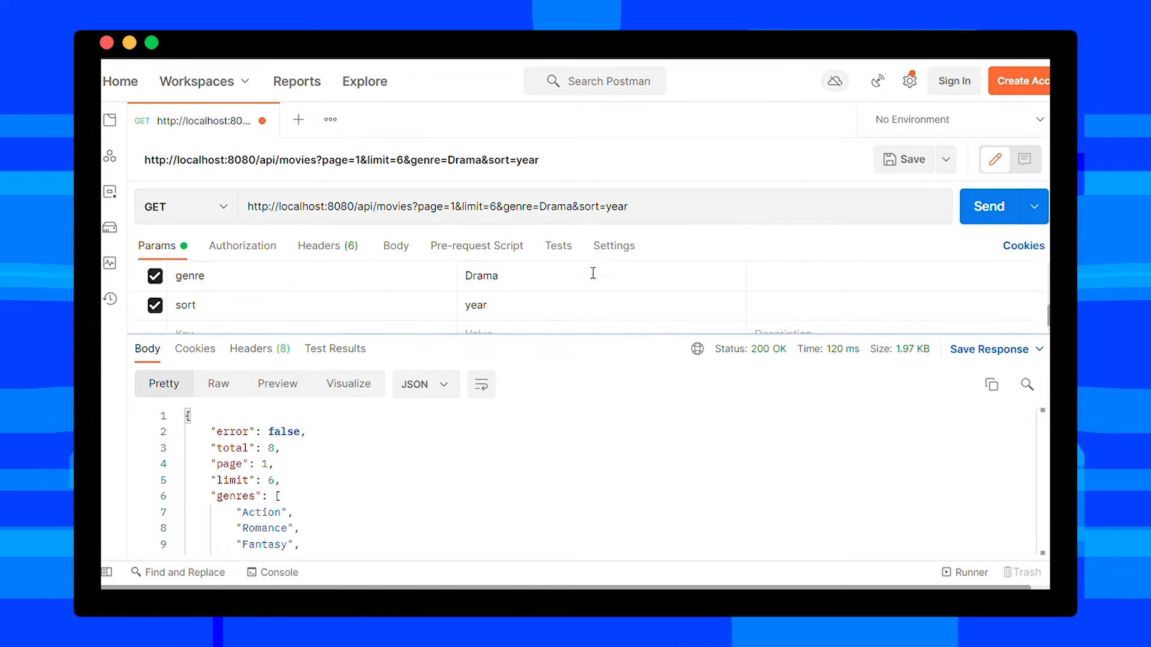
left_click_drag(585, 378, 558, 342)
scroll(495, 390, "down", 1)
scroll(496, 390, "down", 3)
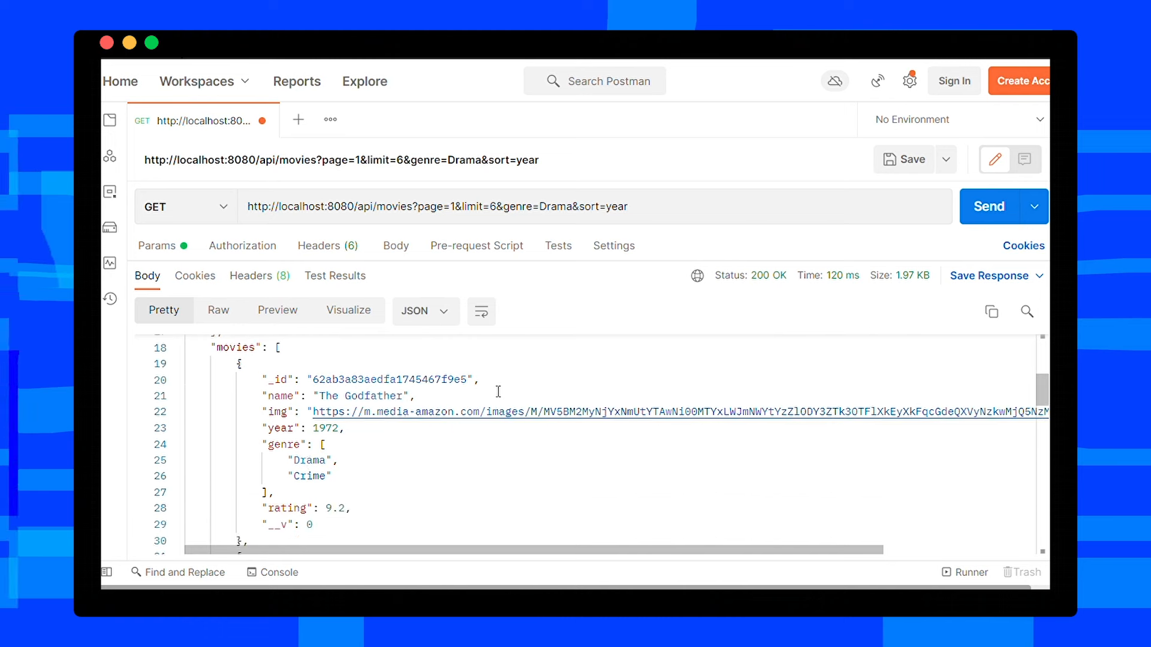
scroll(349, 462, "down", 1)
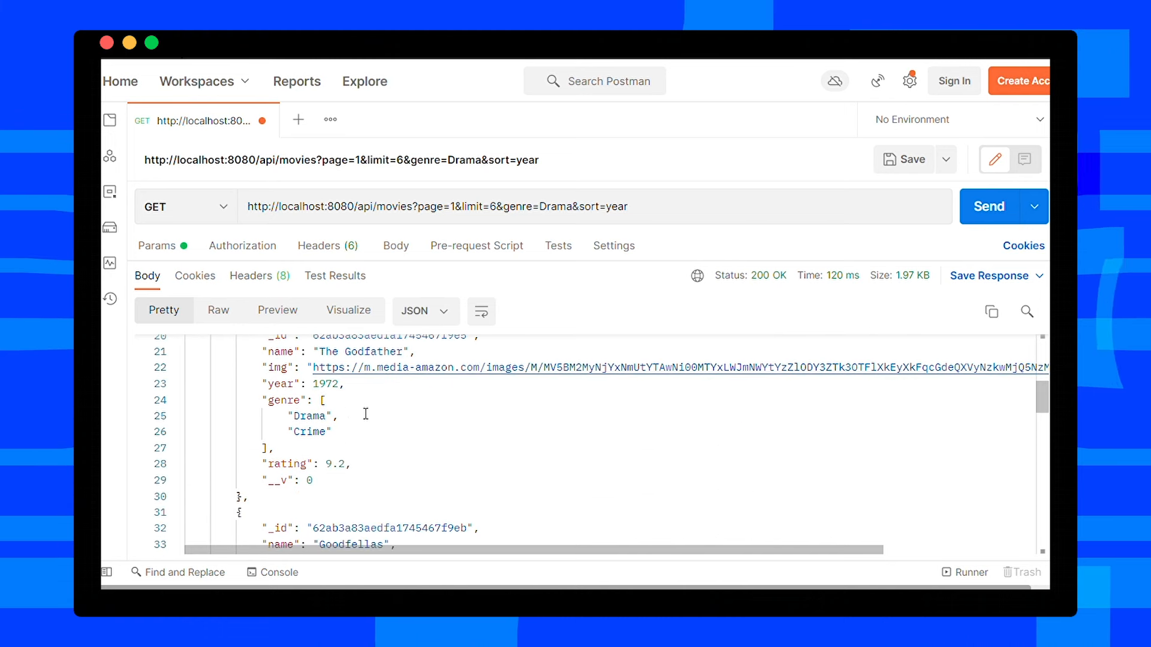
scroll(360, 414, "down", 2)
left_click(705, 212)
type(",desc")
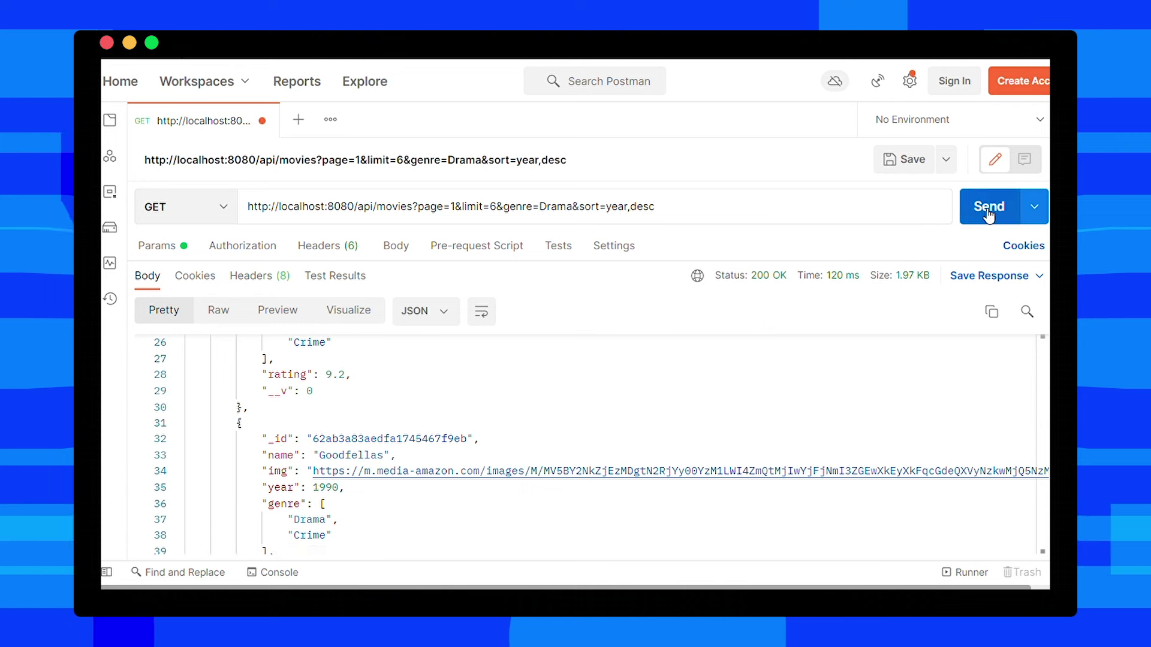
left_click(990, 209)
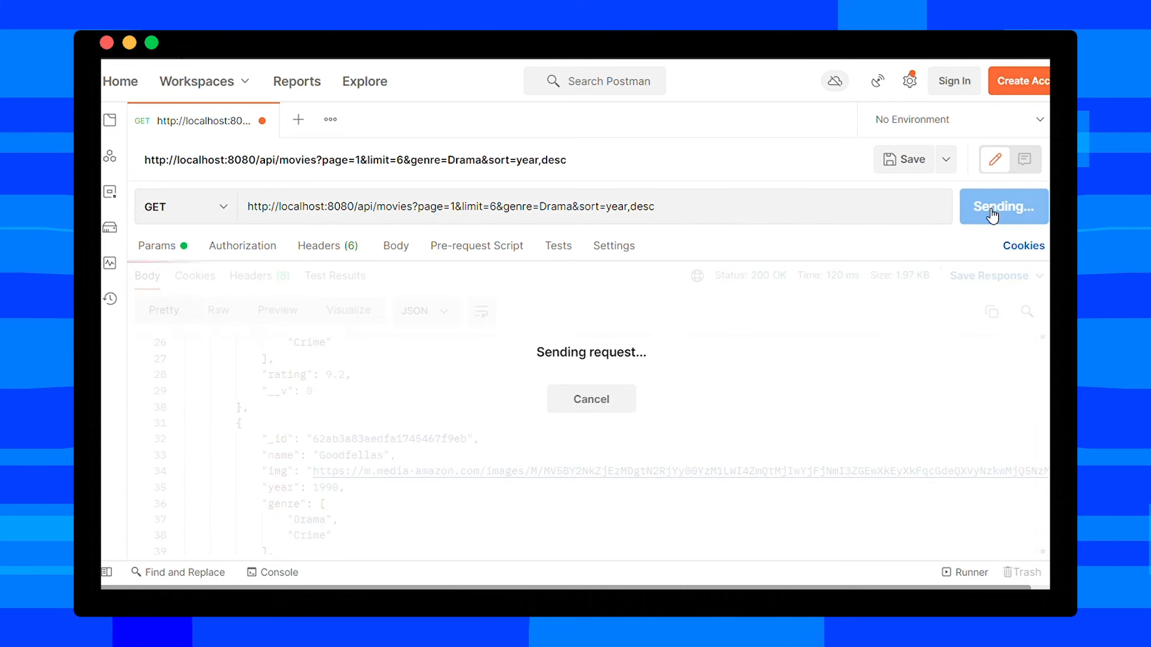
scroll(450, 414, "down", 3)
left_click(320, 429)
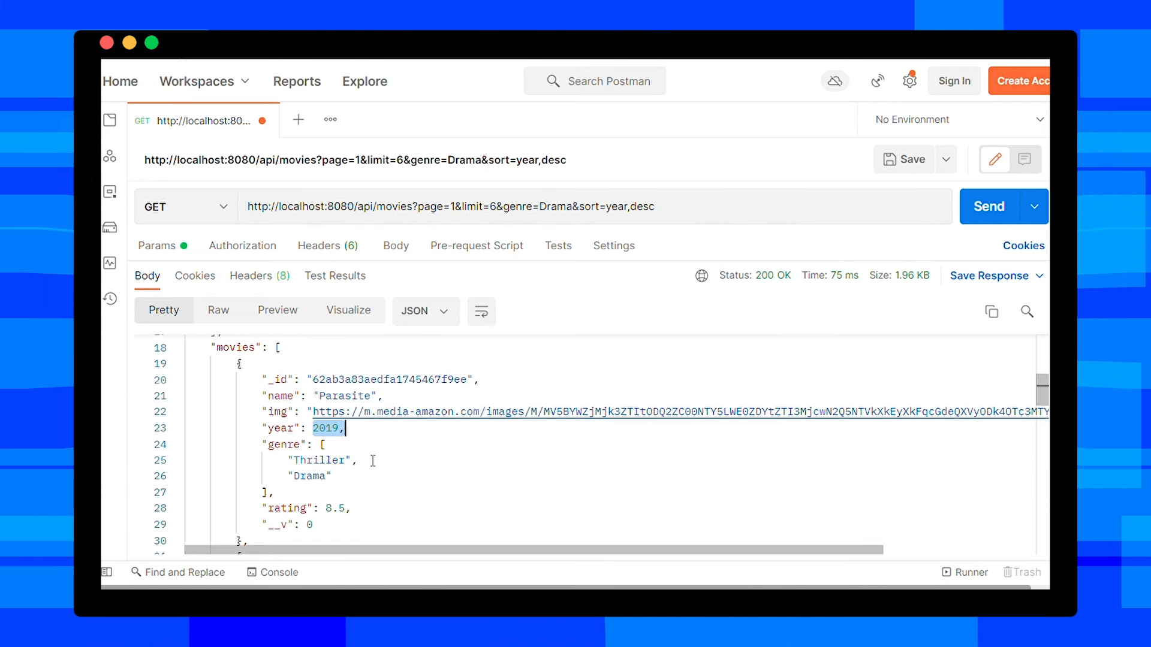
left_click(359, 460)
Extend the genre filter to Drama,Action and get Spider-Man and Whiplash newest first
left_click(576, 207)
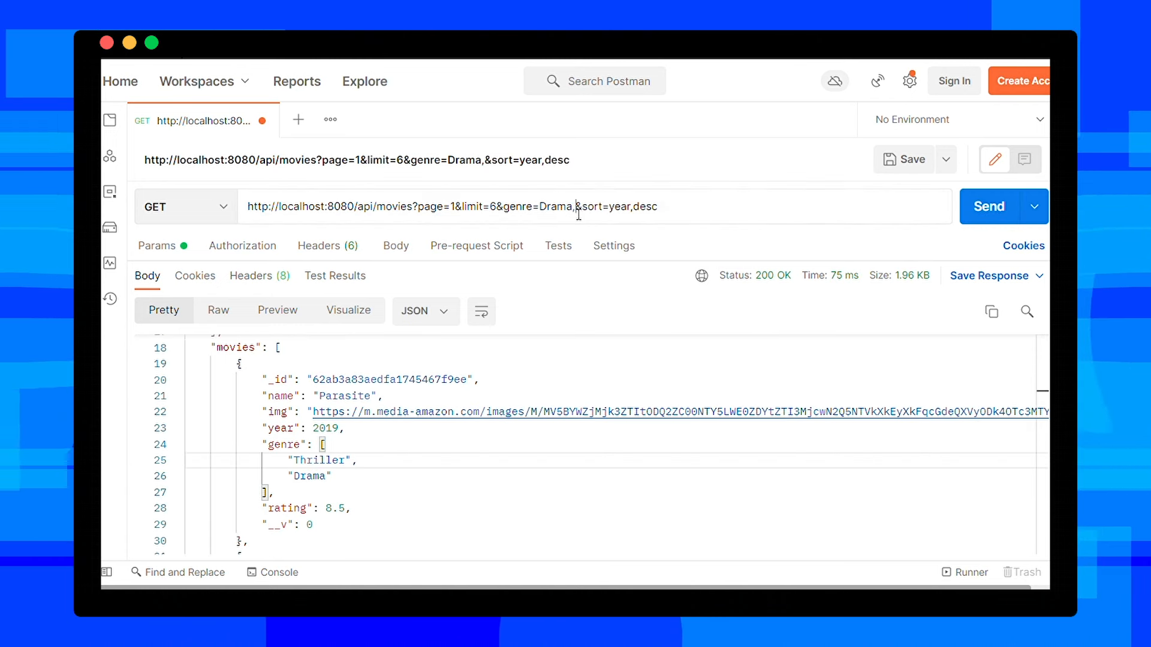
type(",Action")
left_click(971, 211)
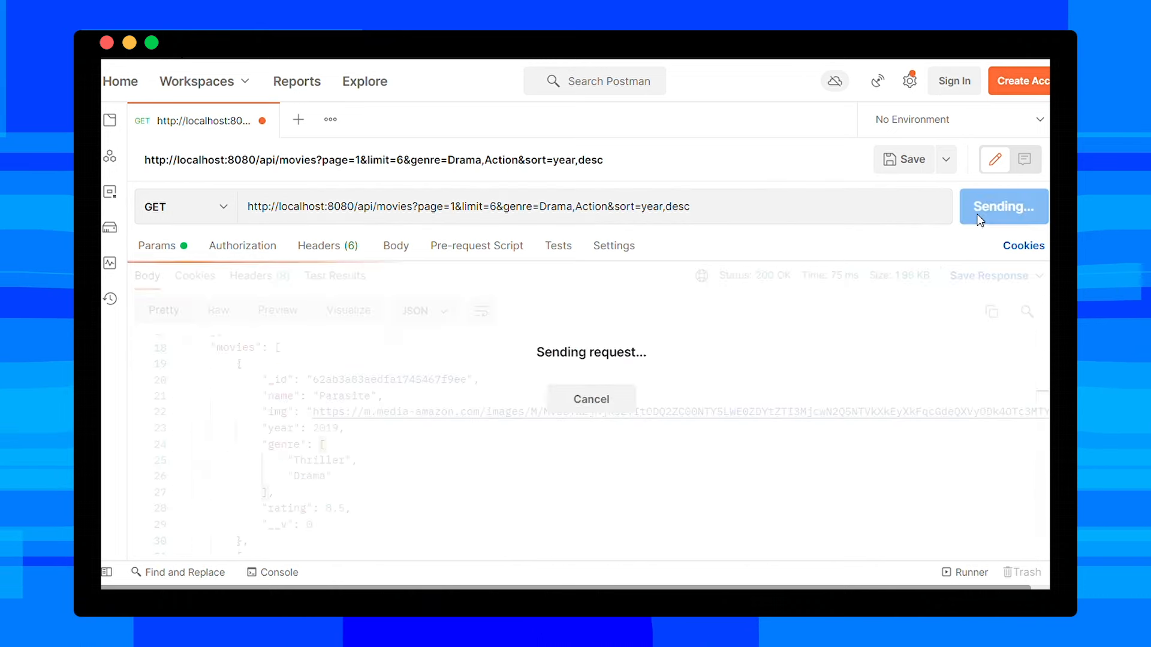
scroll(339, 474, "down", 5)
scroll(329, 416, "down", 3)
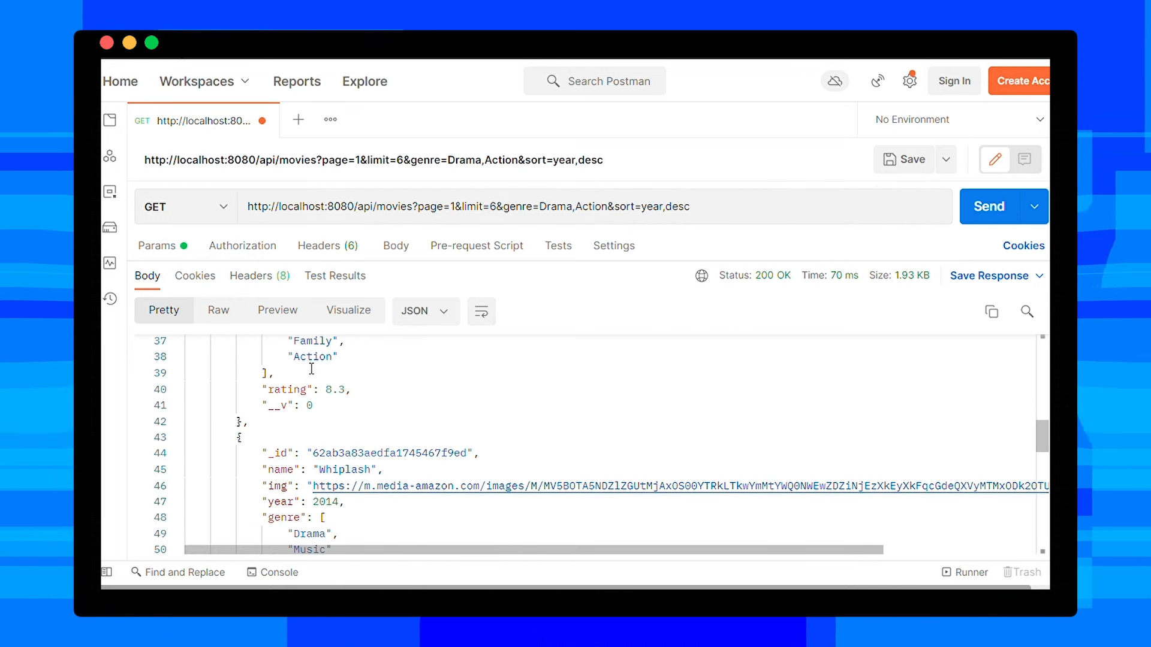
scroll(329, 417, "up", 2)
left_click(346, 399)
scroll(434, 384, "up", 3)
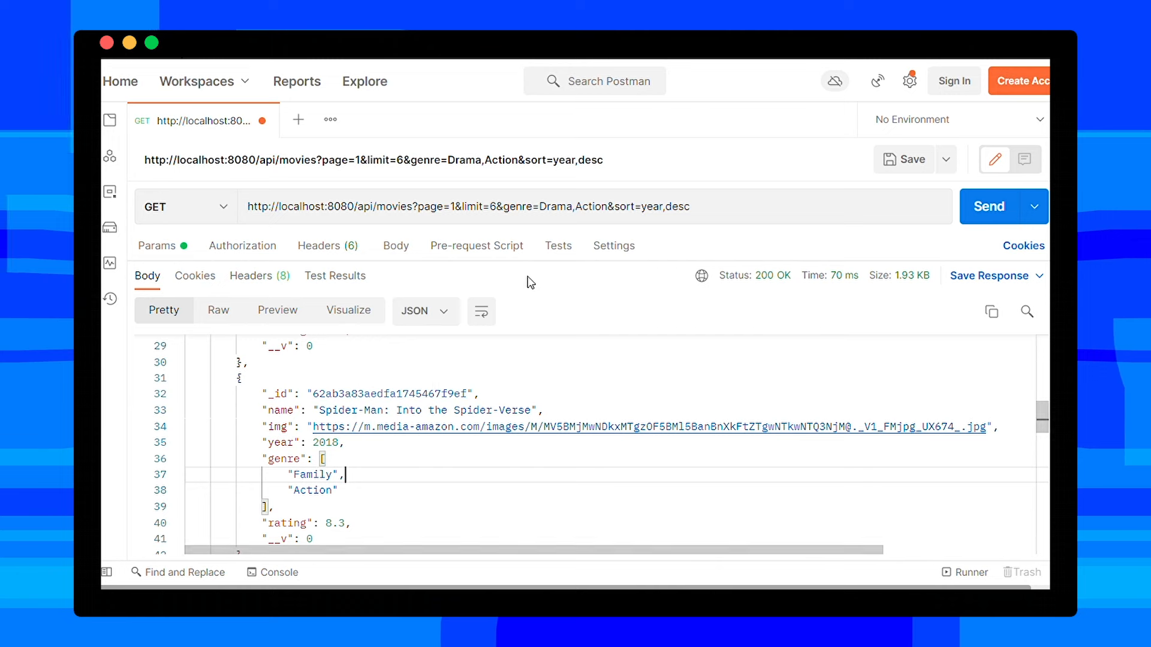
left_click_drag(527, 270, 512, 365)
left_click(712, 214)
type("&search")
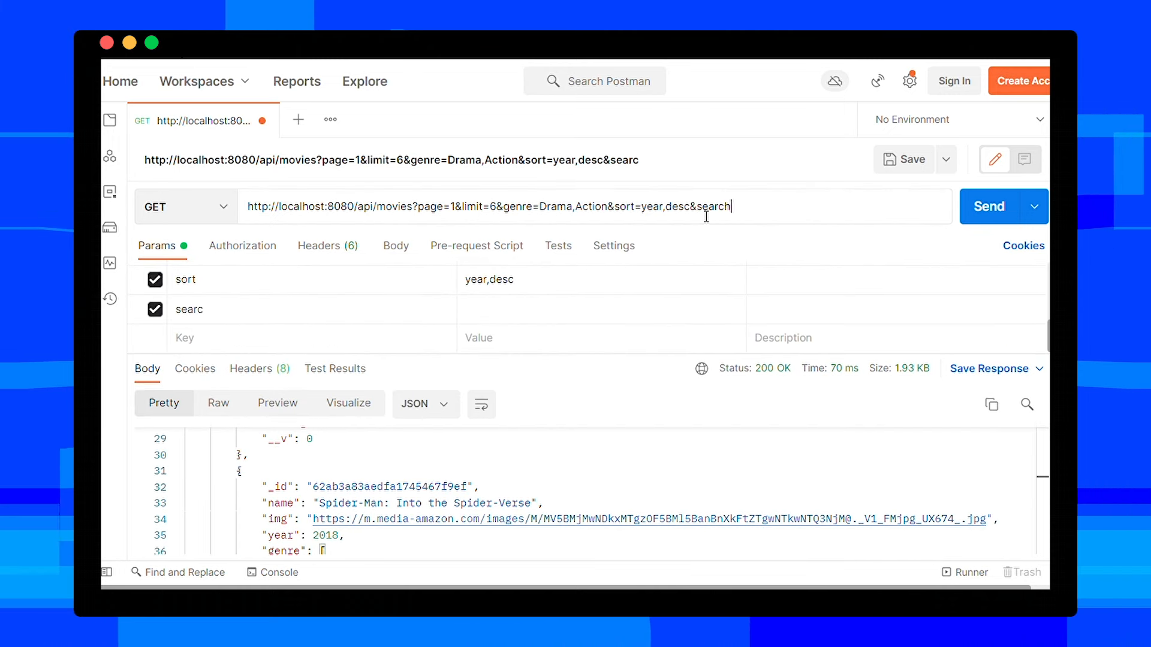
type("=")
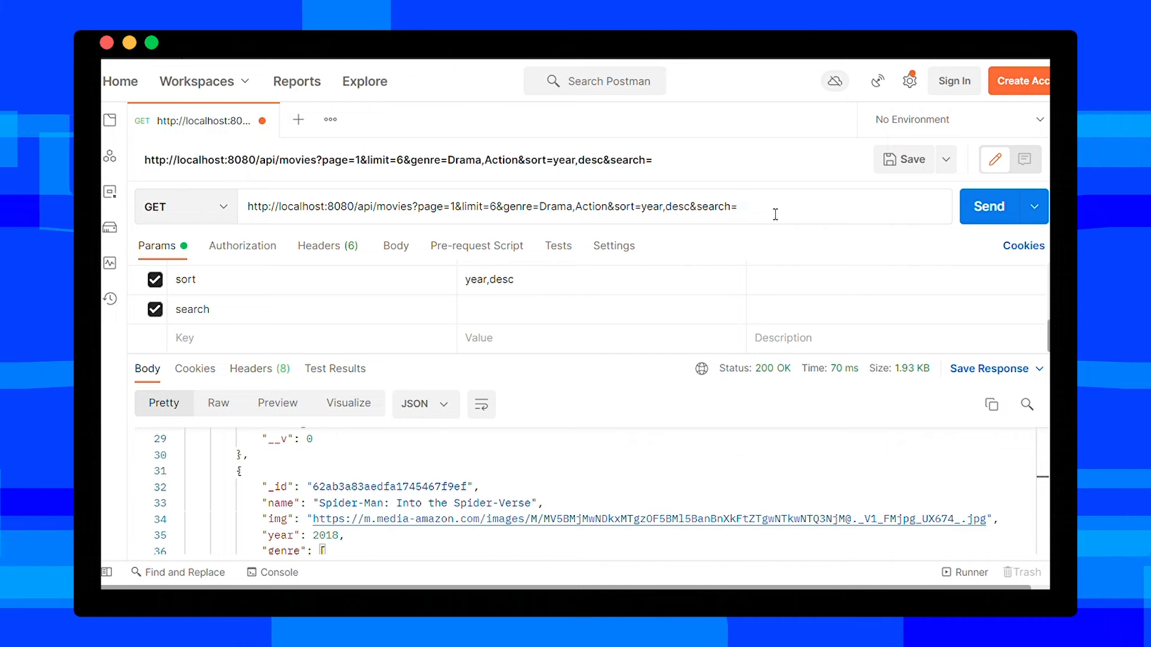
type("god")
Add search=god so only The Godfather is returned, then reveal all five query parameters
left_click(989, 205)
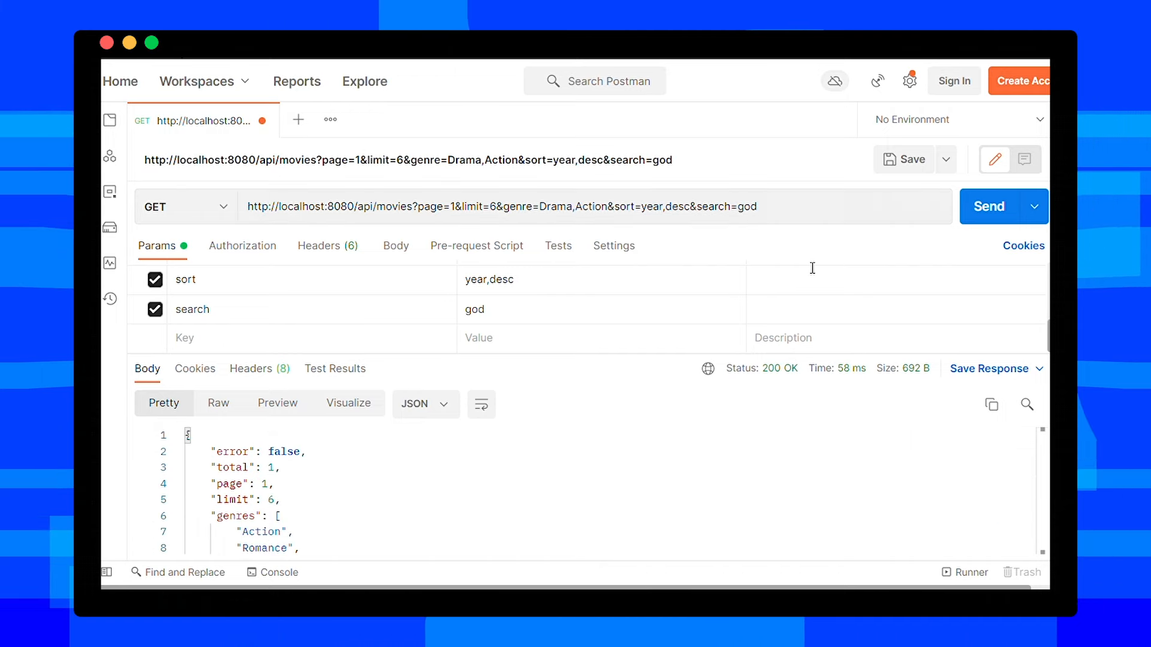
left_click_drag(539, 357, 540, 260)
scroll(532, 394, "down", 5)
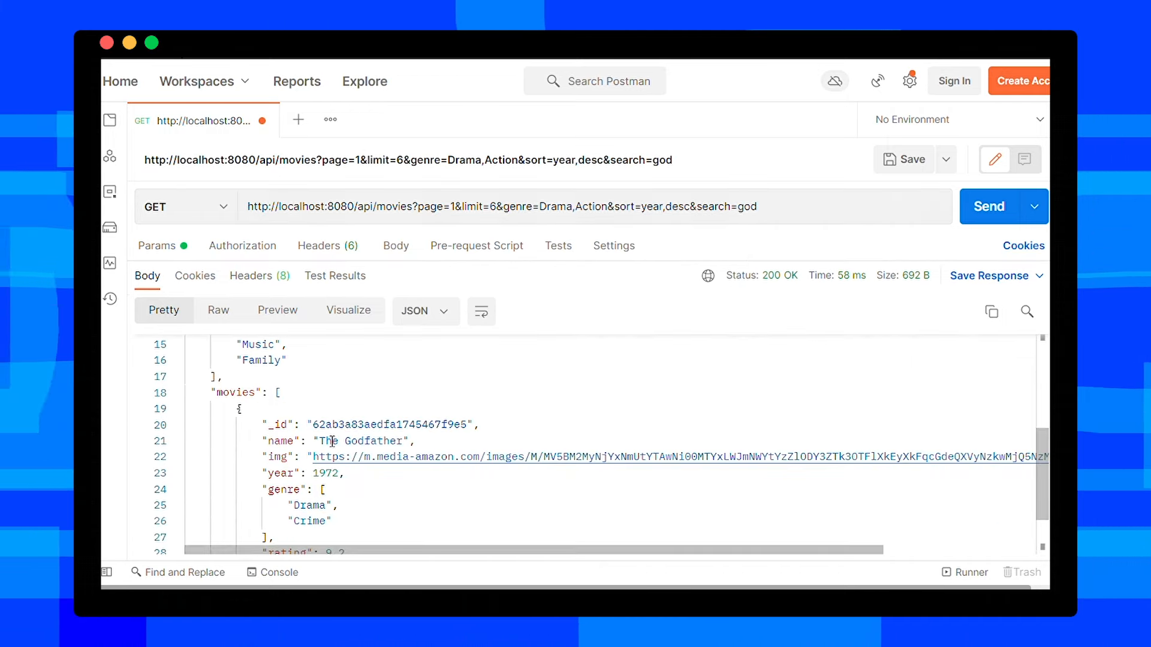
double_click(747, 208)
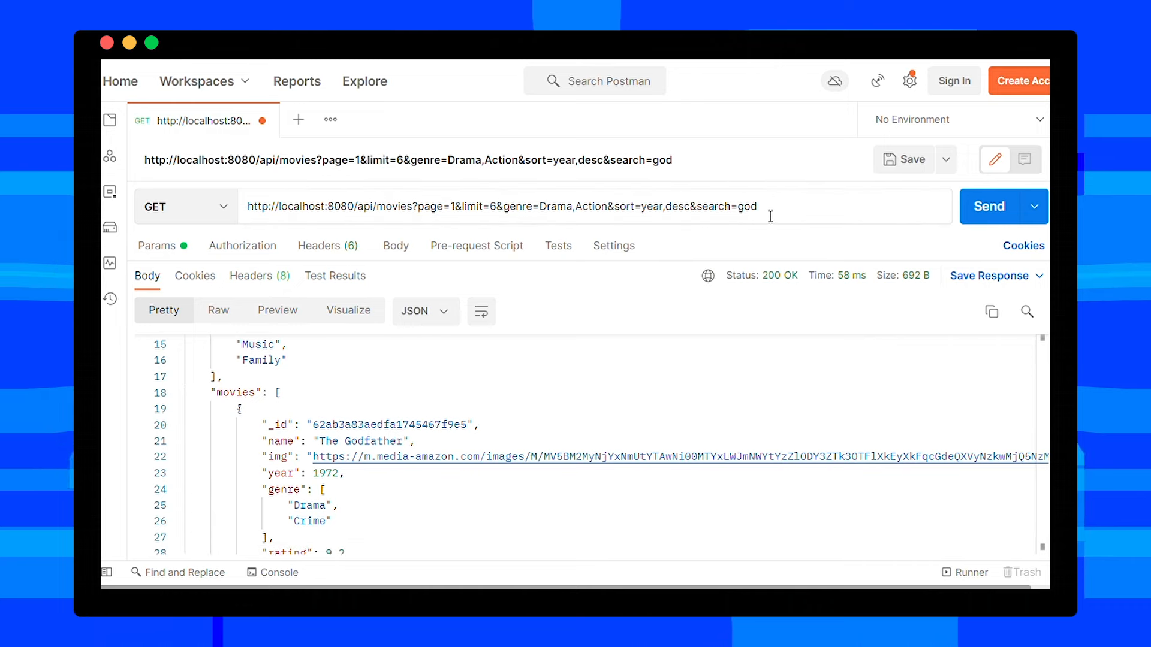
left_click_drag(504, 261, 503, 507)
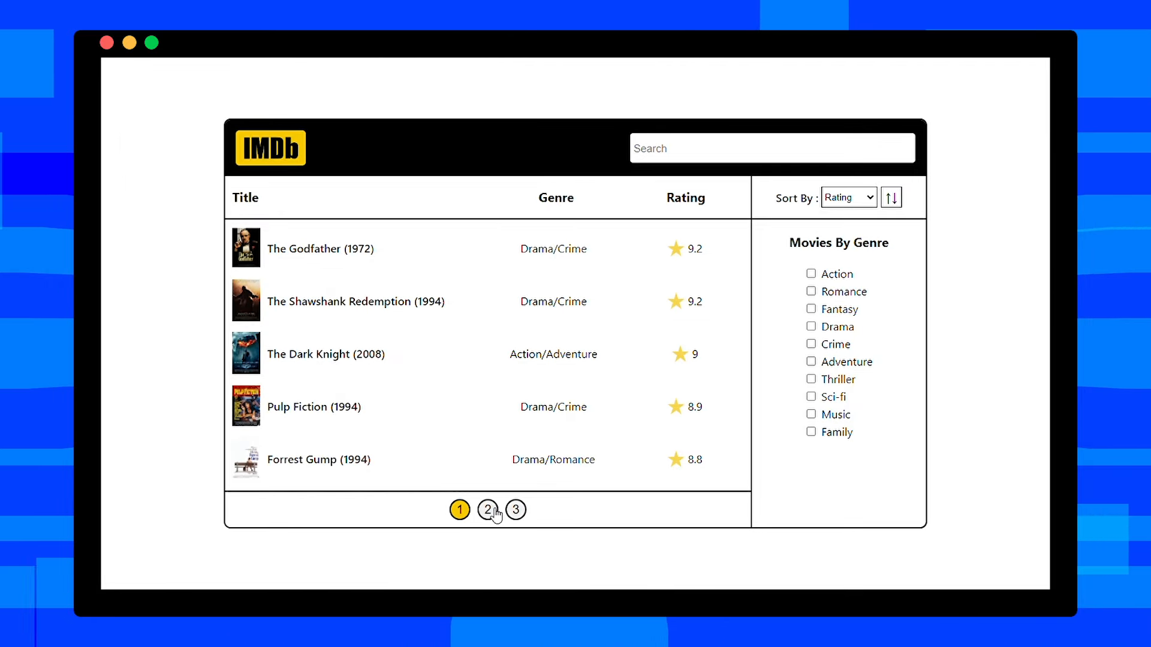
Browse pages 2 and 3 of the React movie list and return to page 1
left_click(488, 510)
left_click(516, 510)
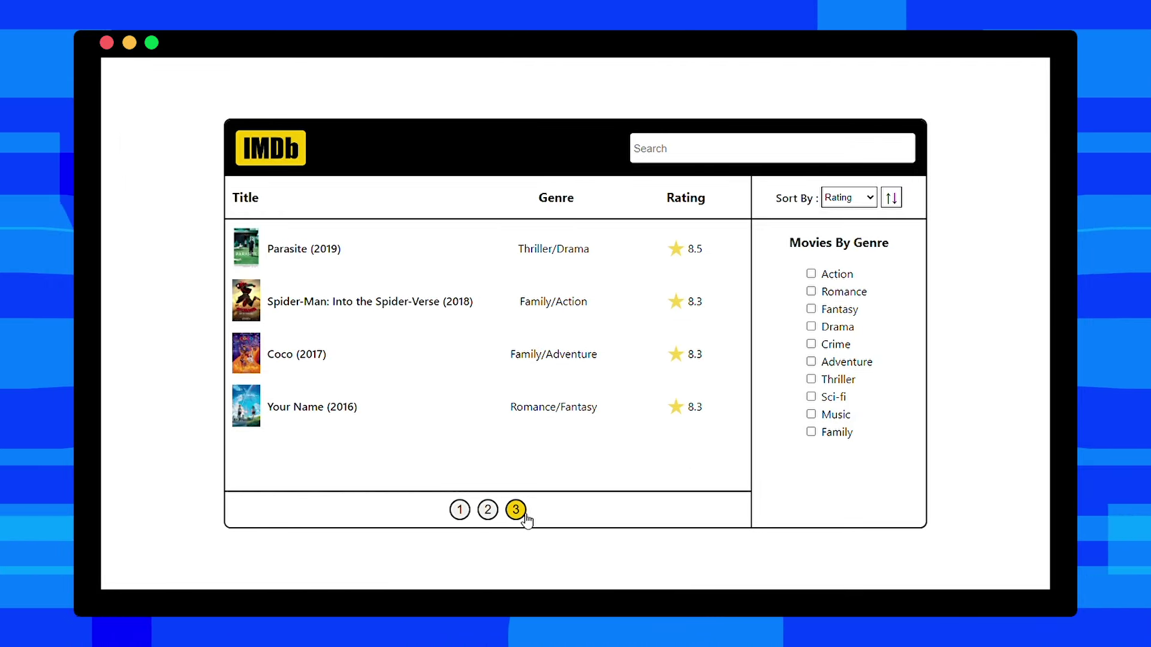
left_click(460, 510)
Filter by Action, Romance and Drama, then untick Action and Romance leaving Drama
left_click(811, 274)
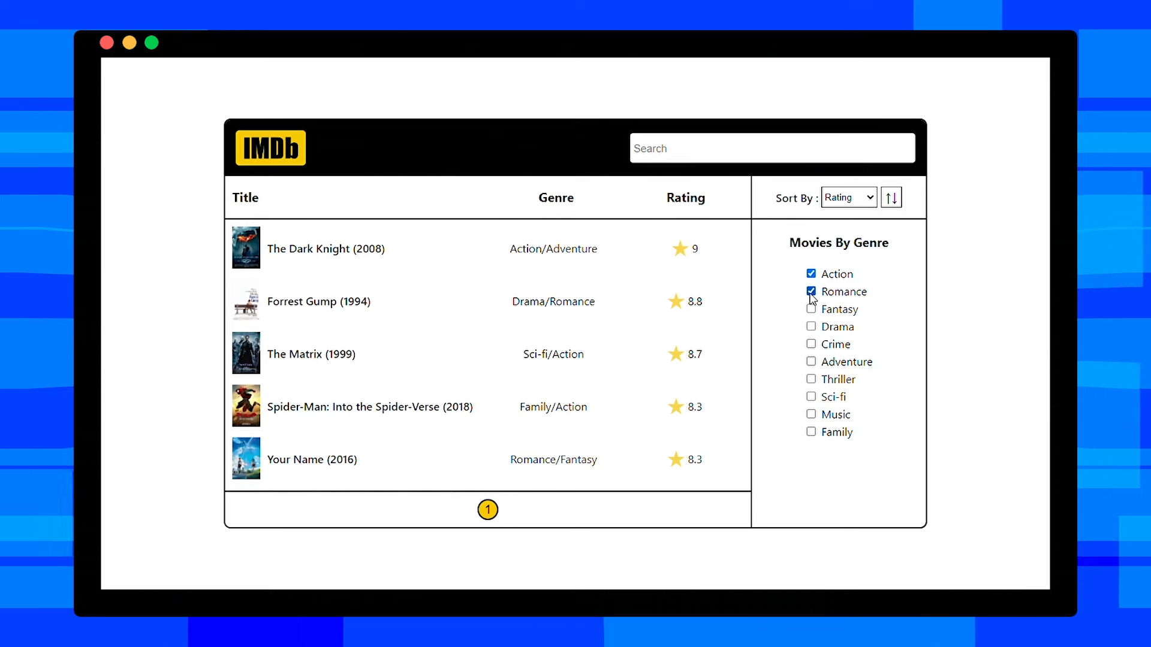
left_click(812, 327)
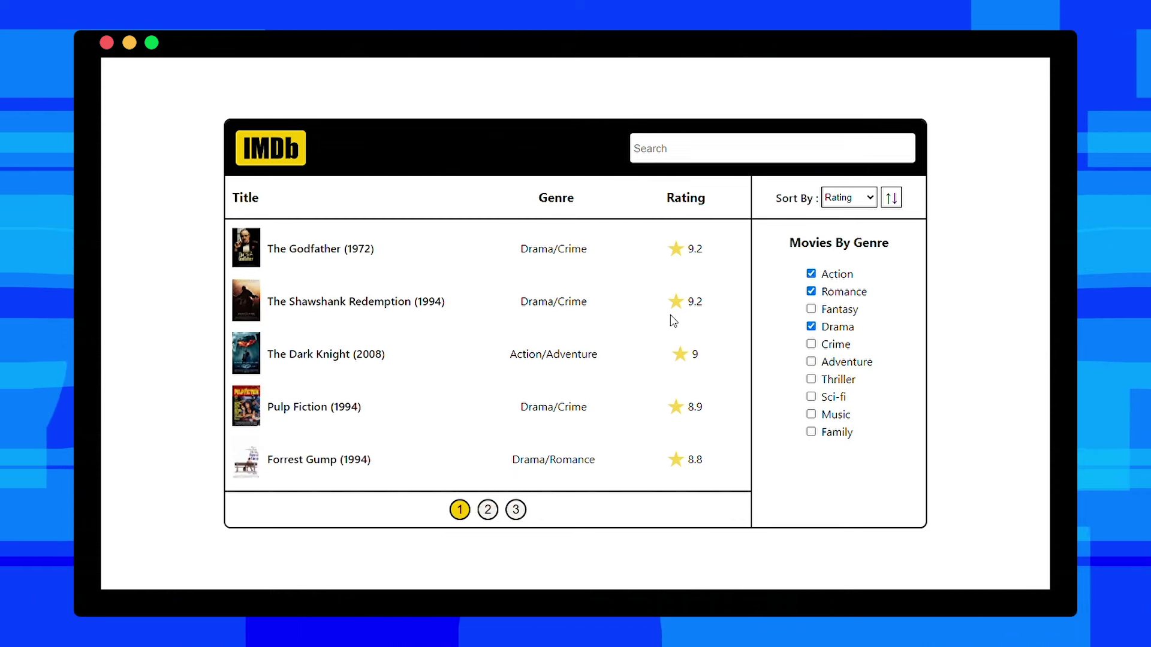
left_click(812, 274)
left_click(811, 292)
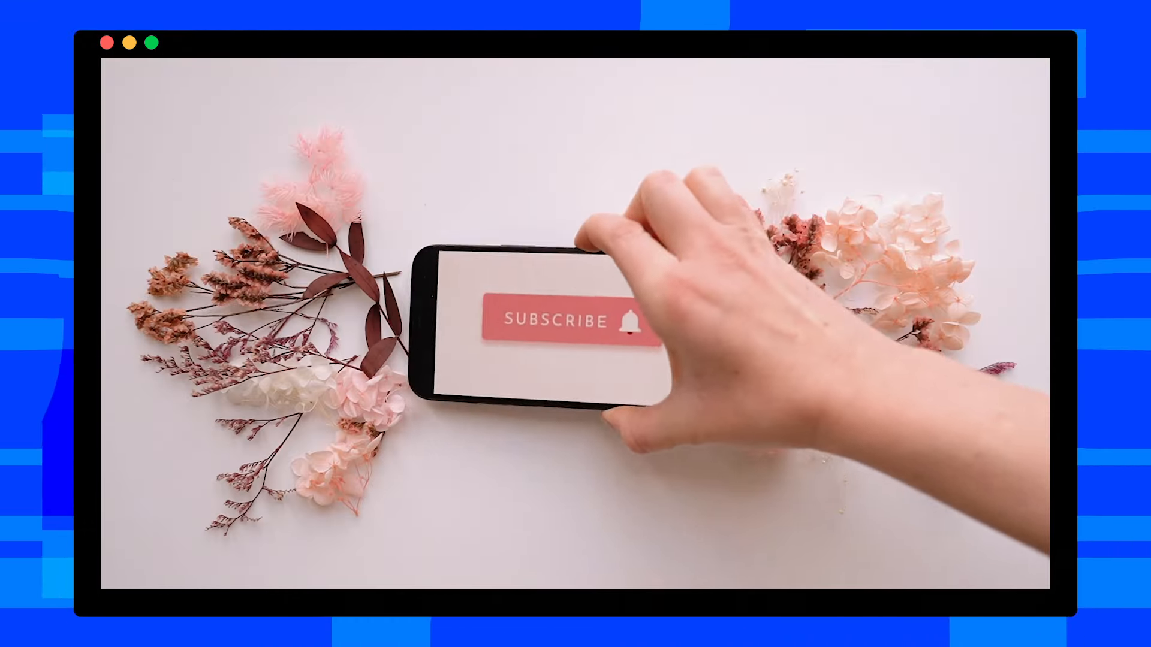